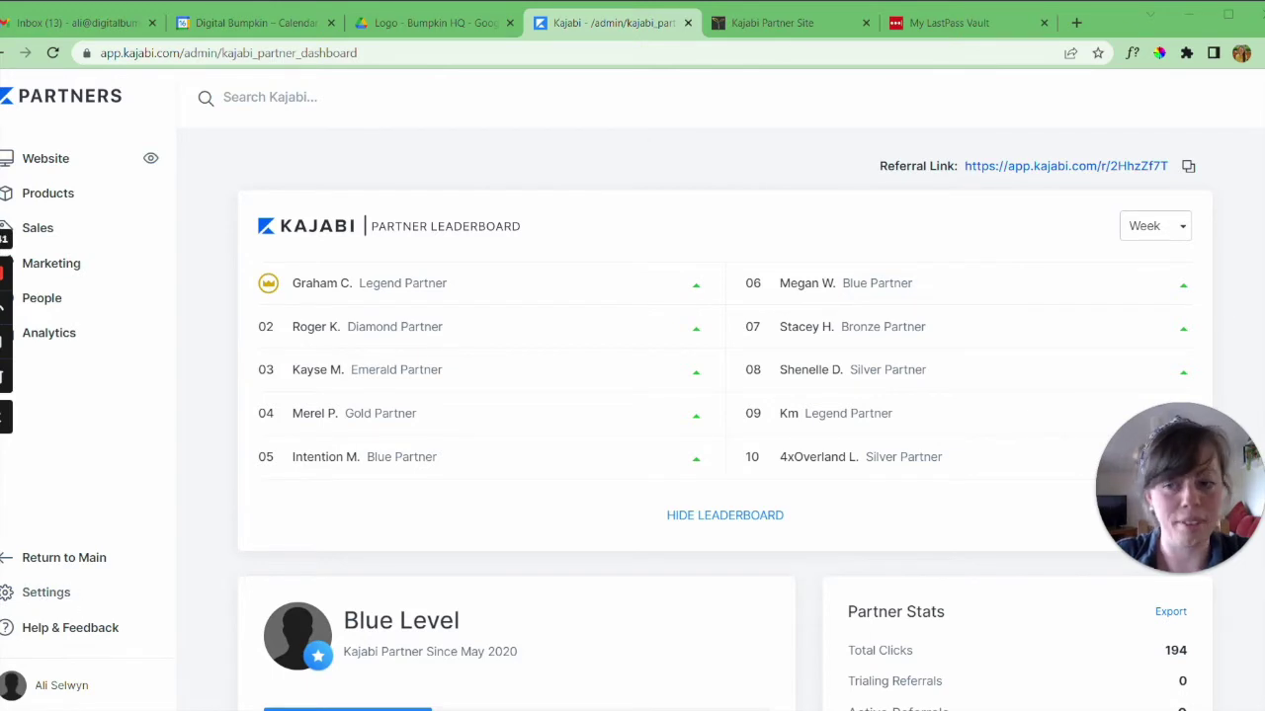
- Open Site Details from Settings and scroll down to the Branding logo and favicon section
left_click(43, 594)
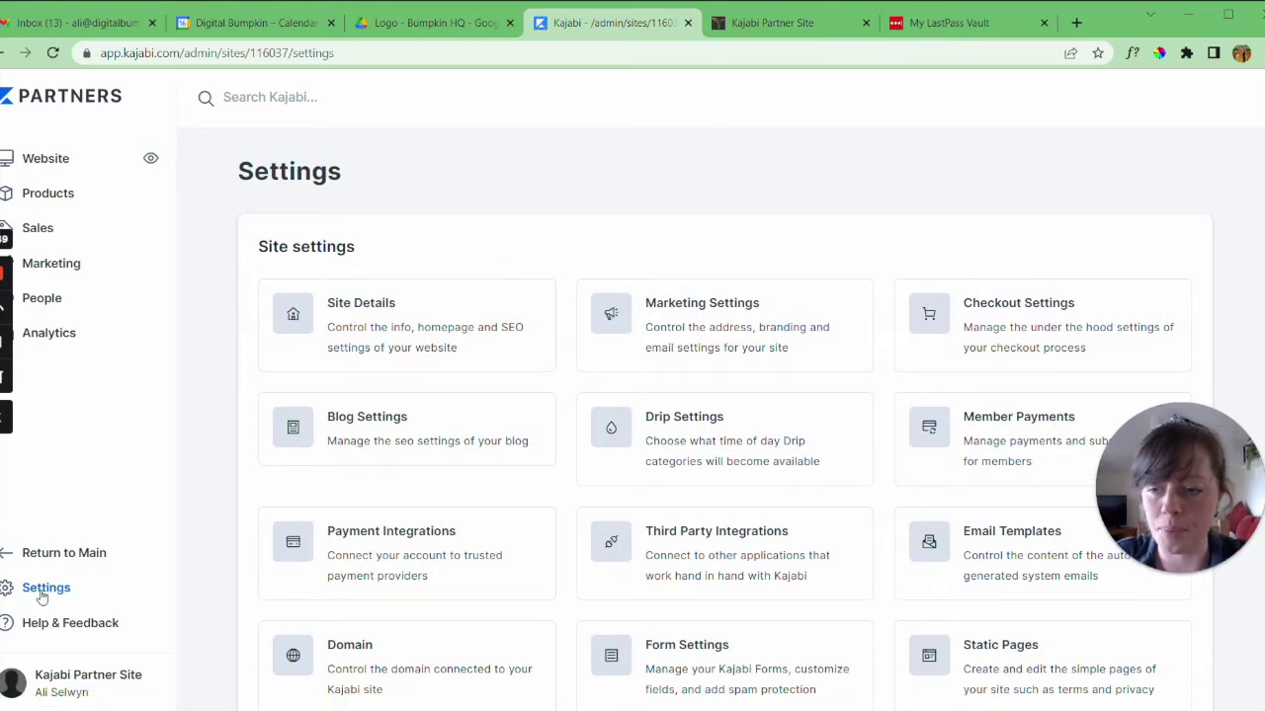
left_click(330, 329)
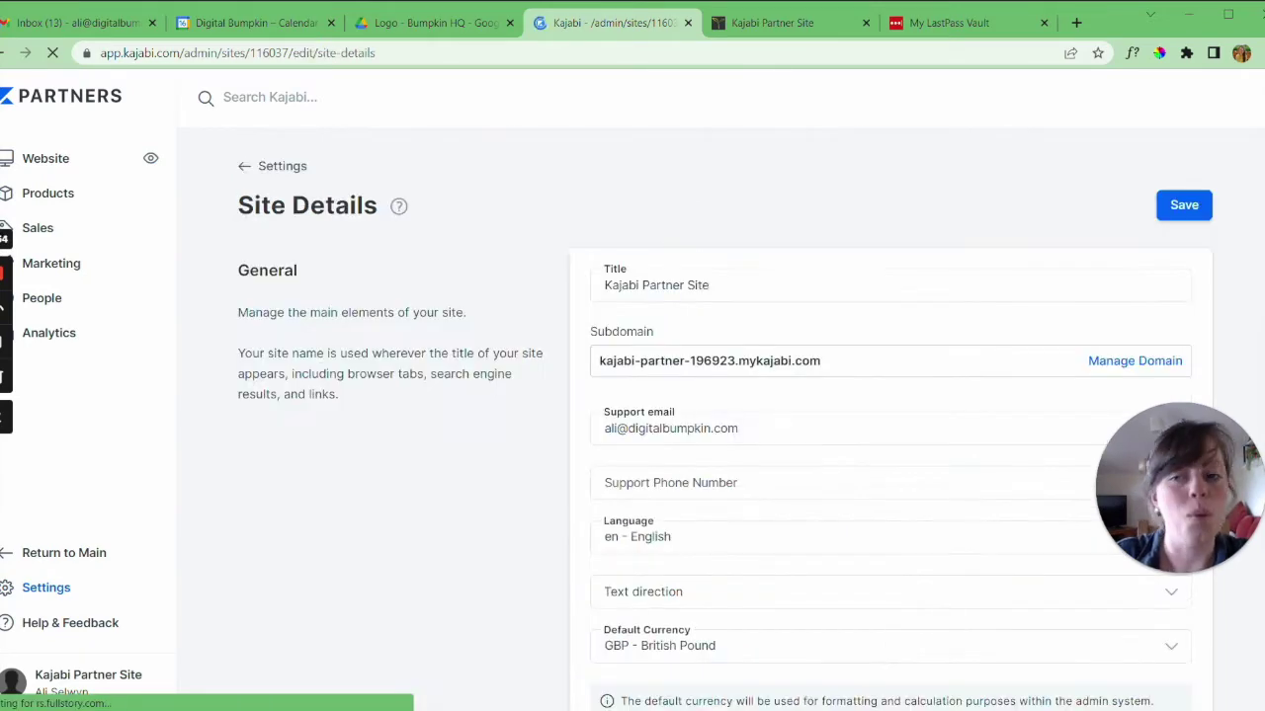
scroll(472, 333, "down", 6)
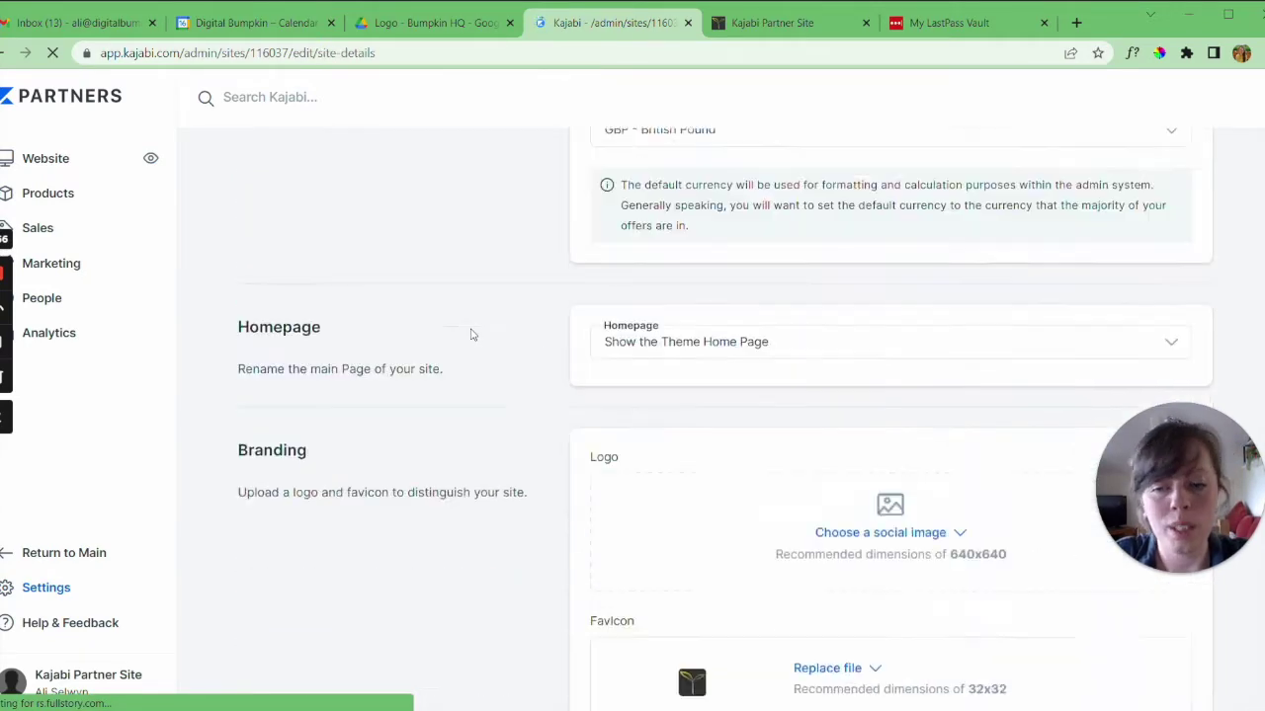
scroll(471, 334, "down", 1)
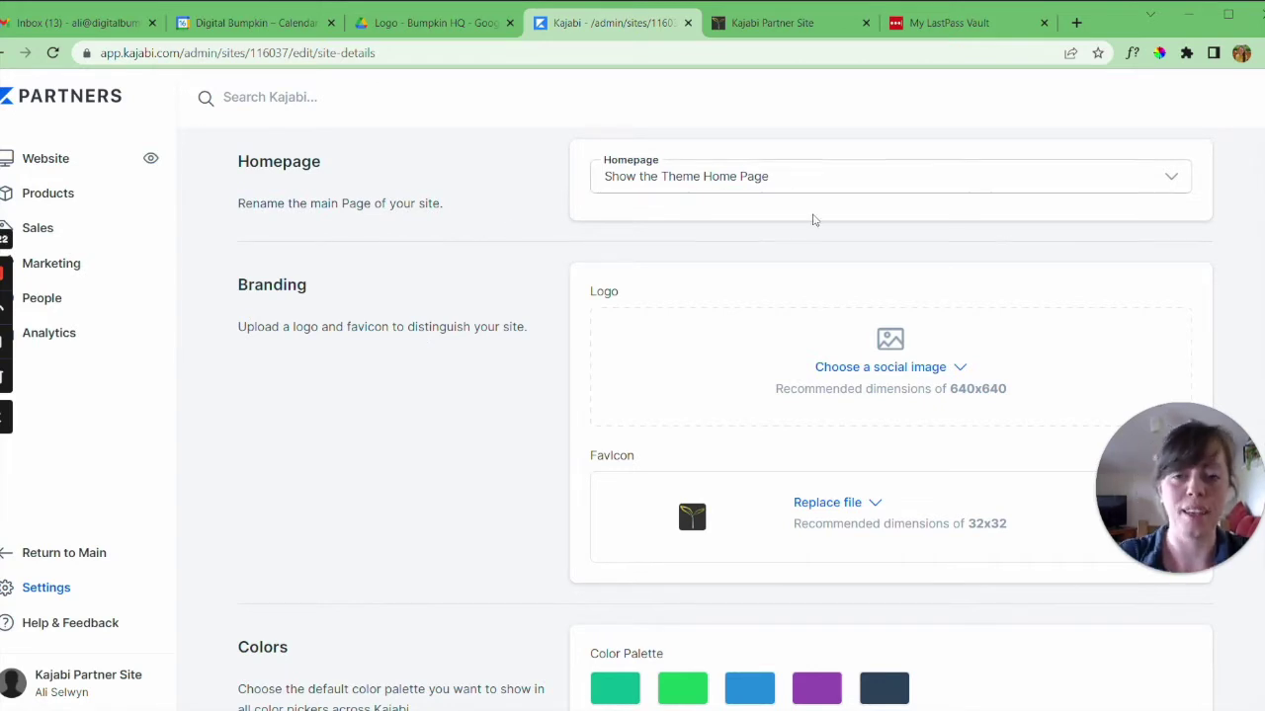
- Upload the Digital Bumpkin Website image as the site logo and save the crop
left_click(907, 367)
left_click(878, 411)
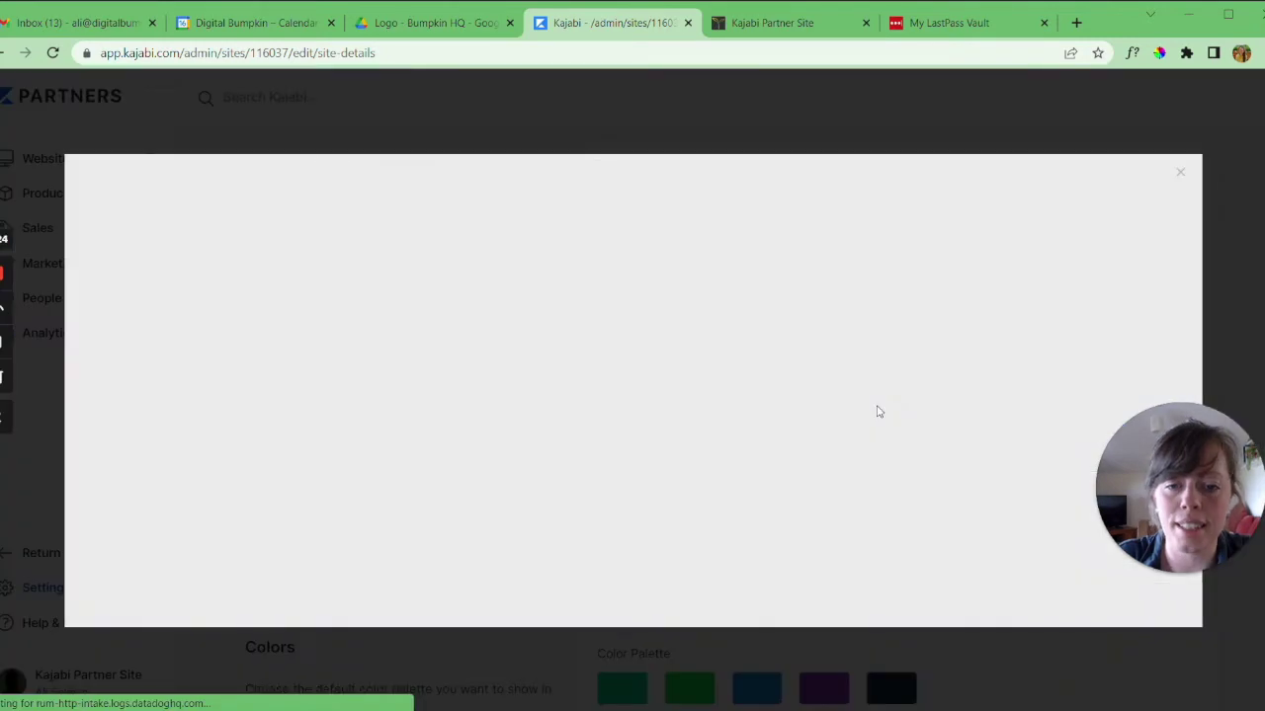
left_click(729, 431)
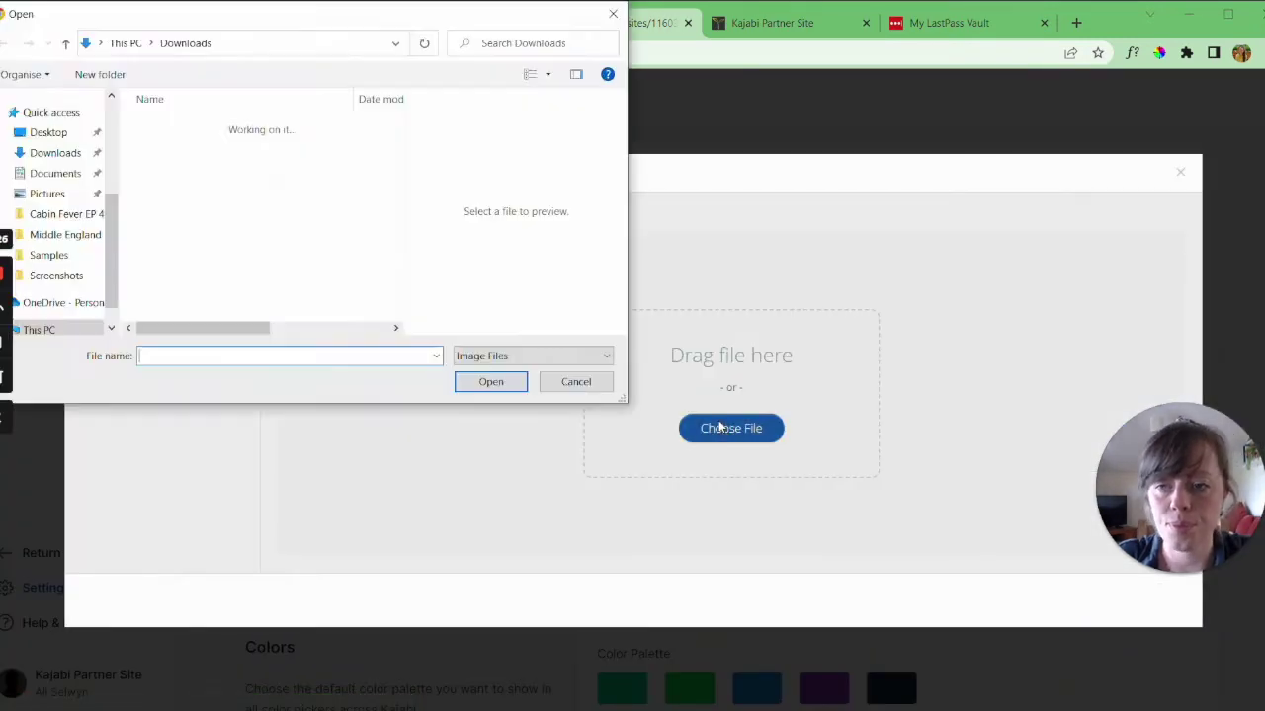
left_click(237, 145)
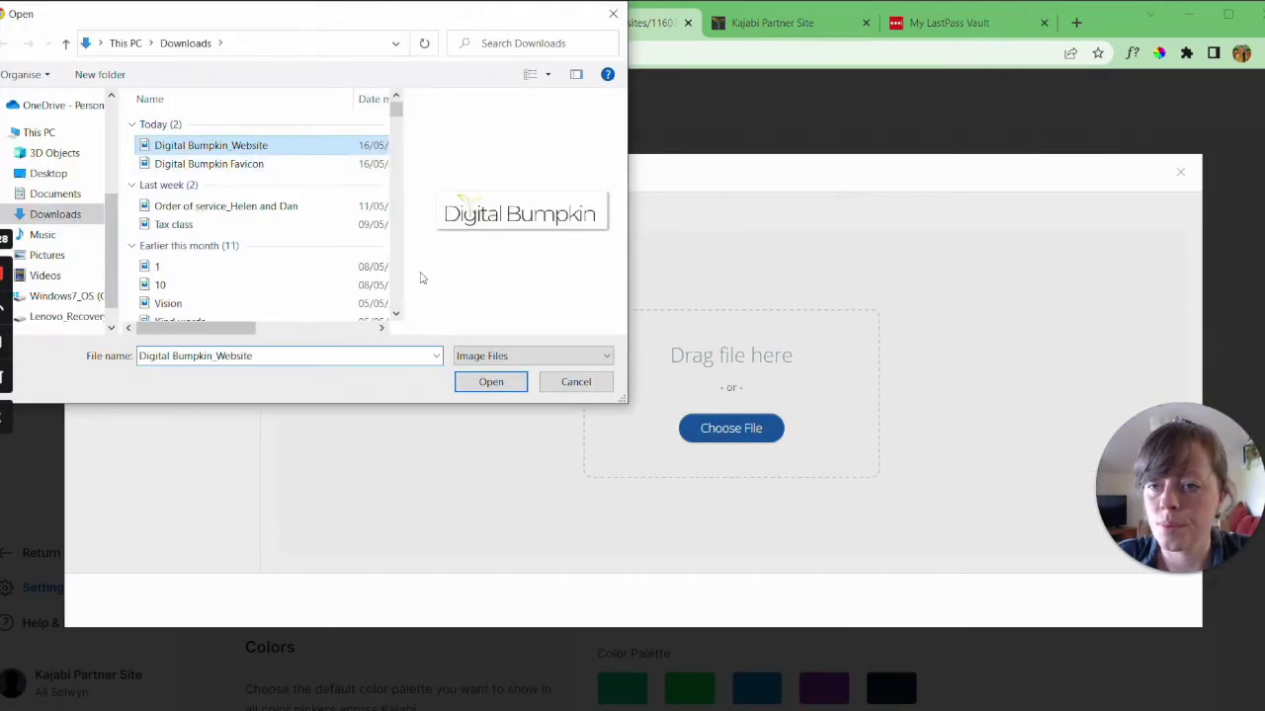
left_click(494, 385)
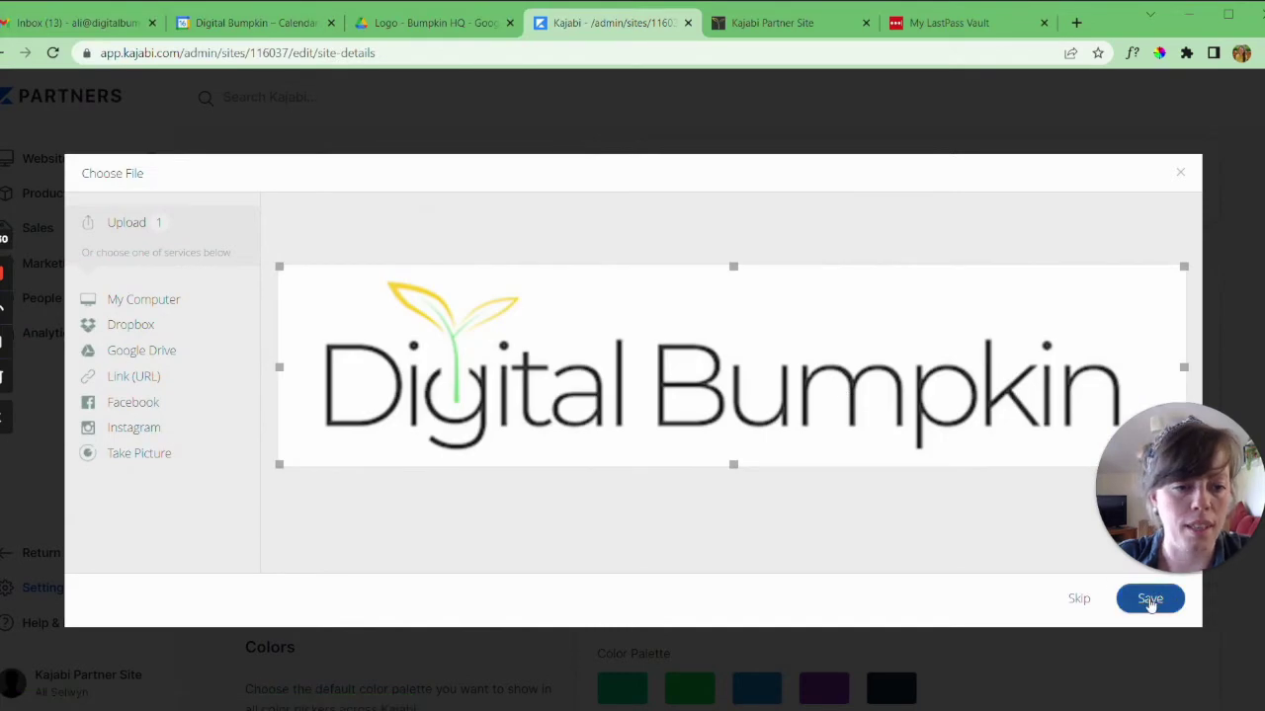
left_click(1147, 598)
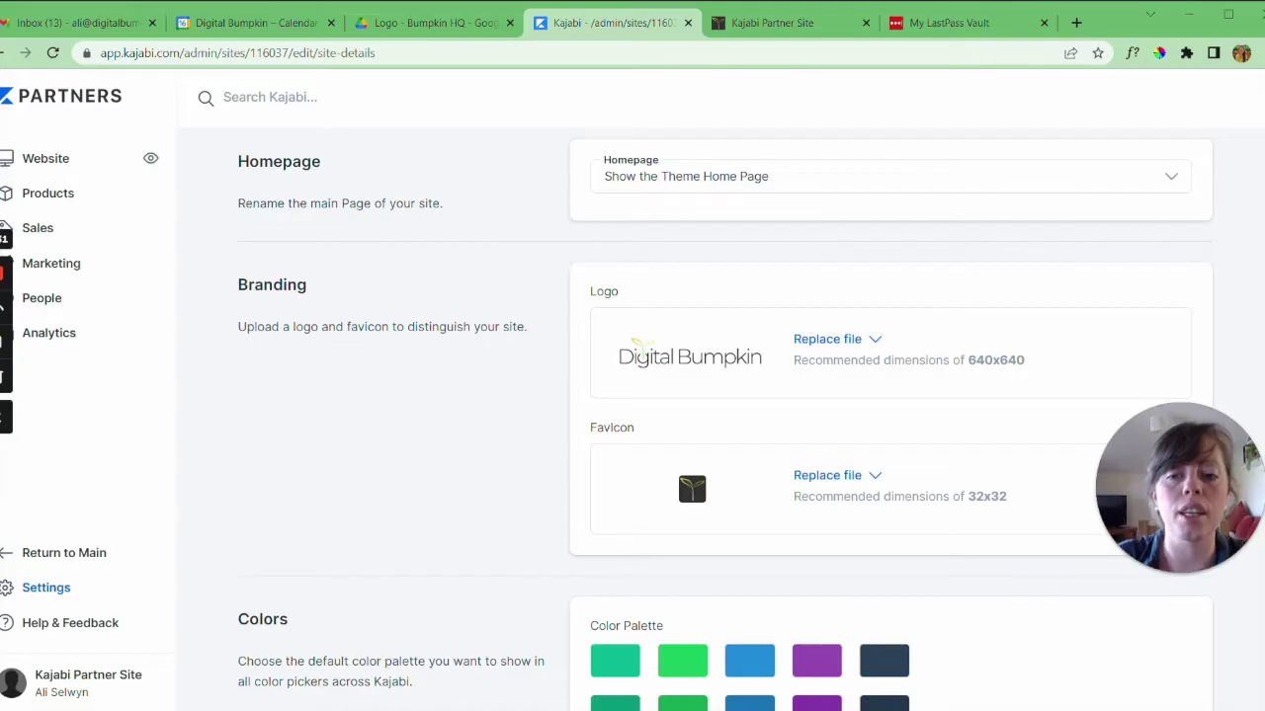
scroll(889, 415, "down", 15)
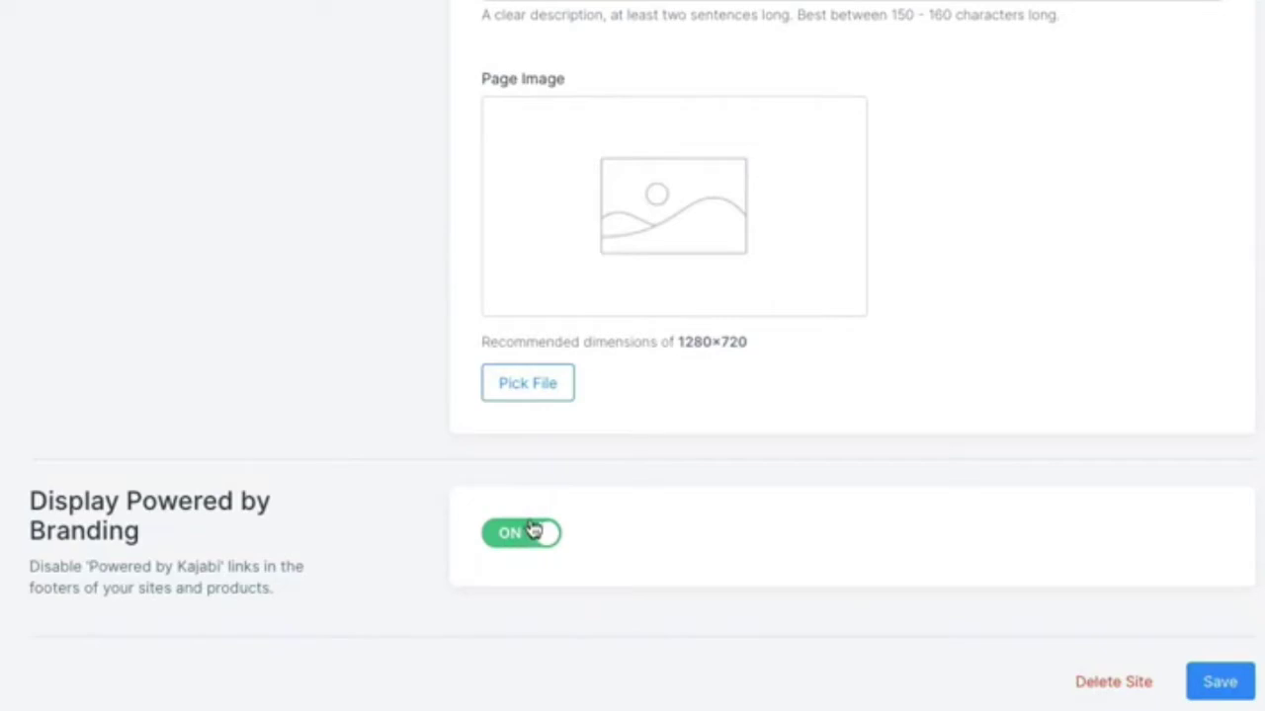
- Scroll back up Site Details and go to the Website design area
scroll(534, 532, "up", 10)
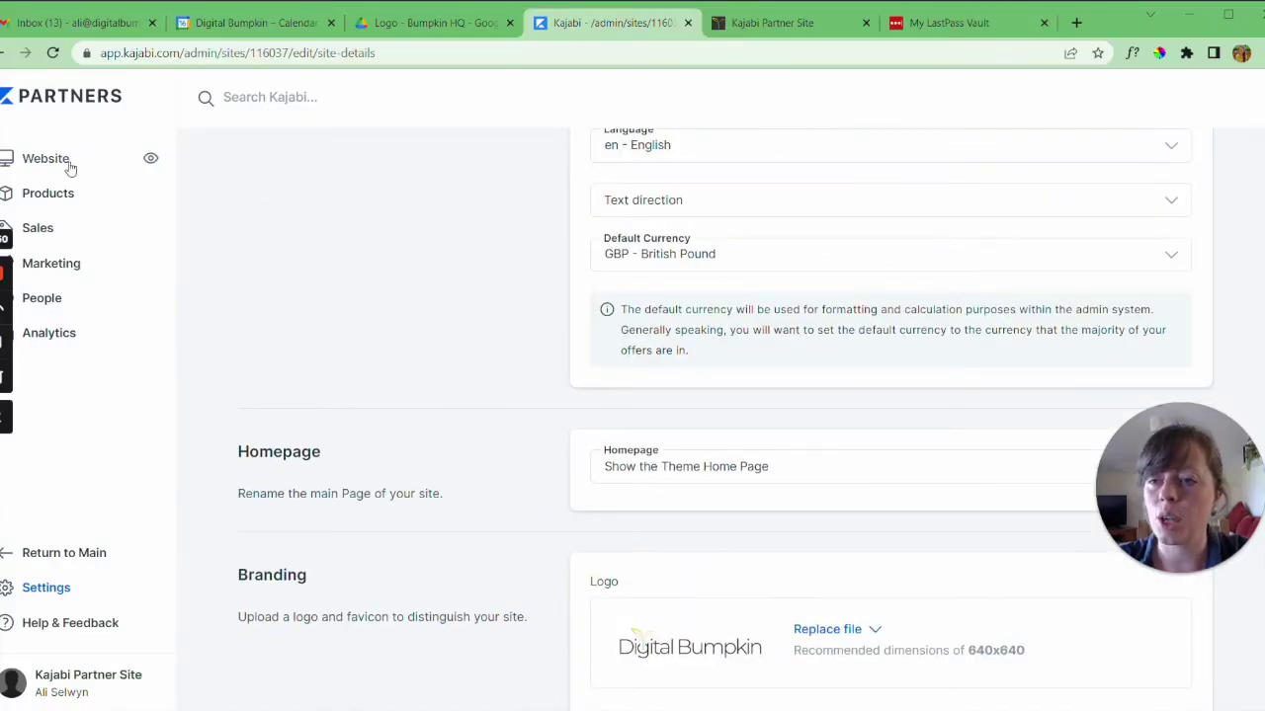
left_click(66, 164)
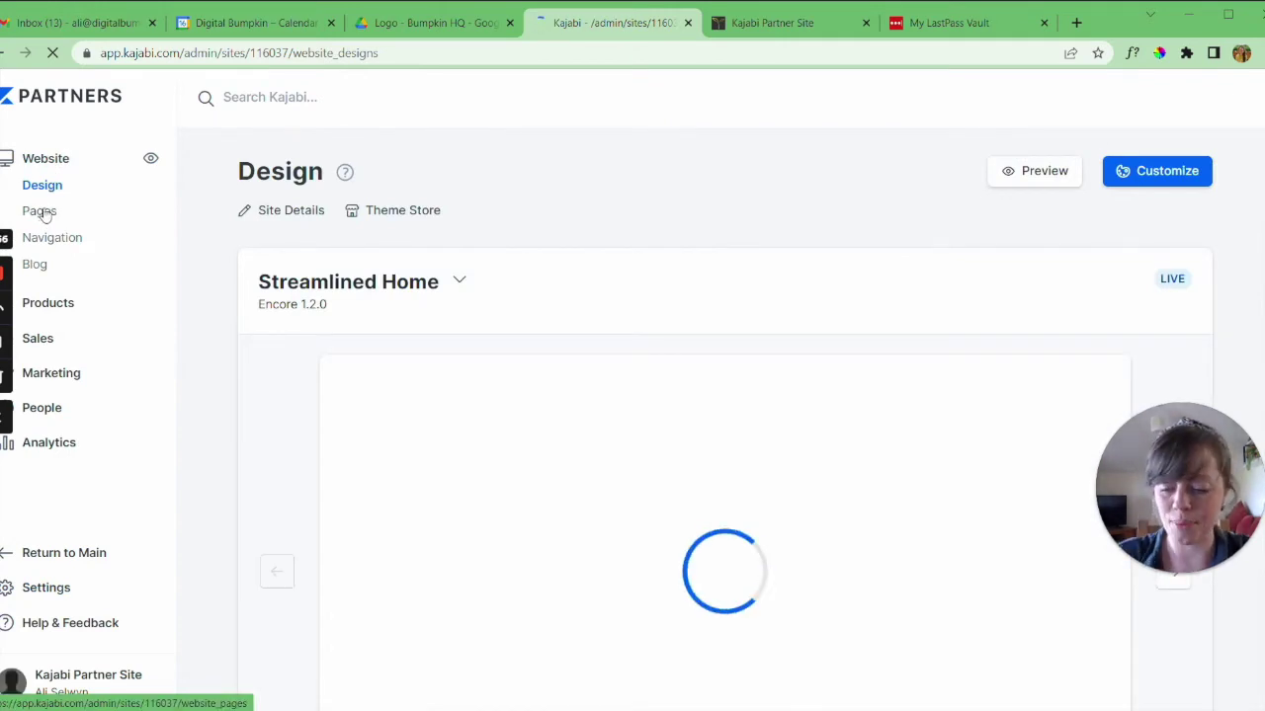
- Open the Home (tutorial) page editor in a new tab and show its Header settings
left_click(44, 211)
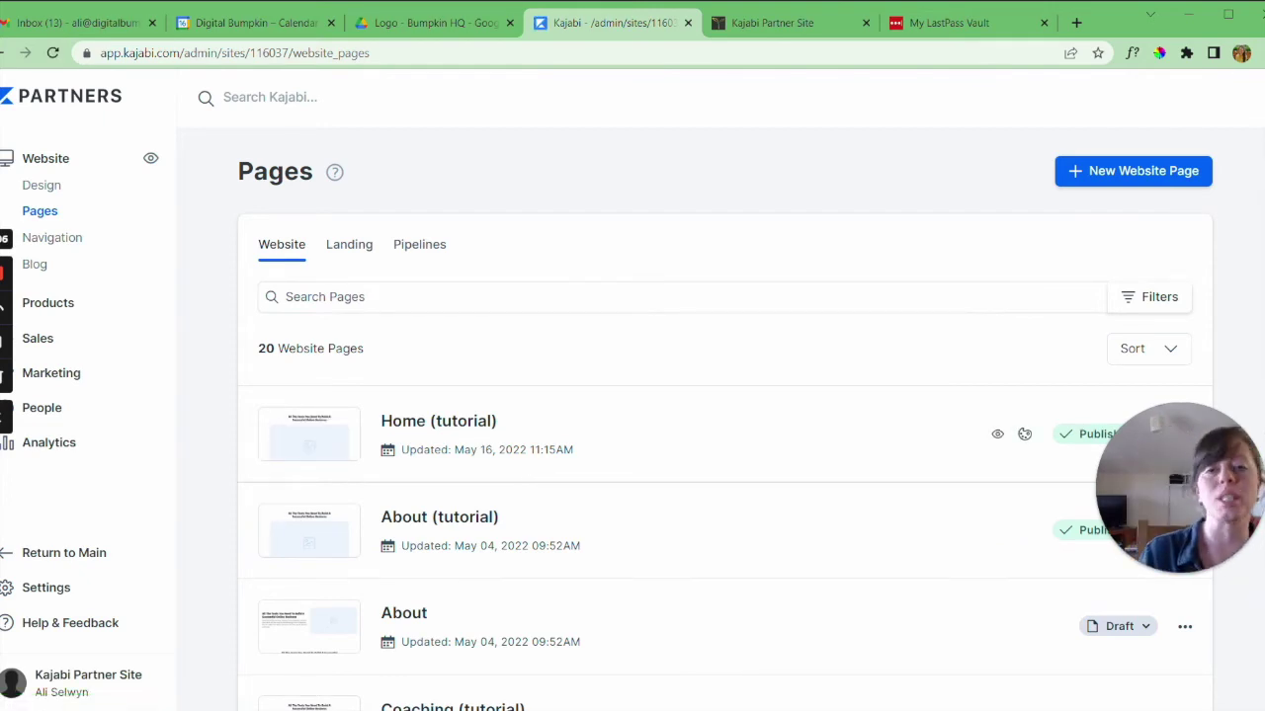
right_click(1027, 438)
left_click(1034, 450)
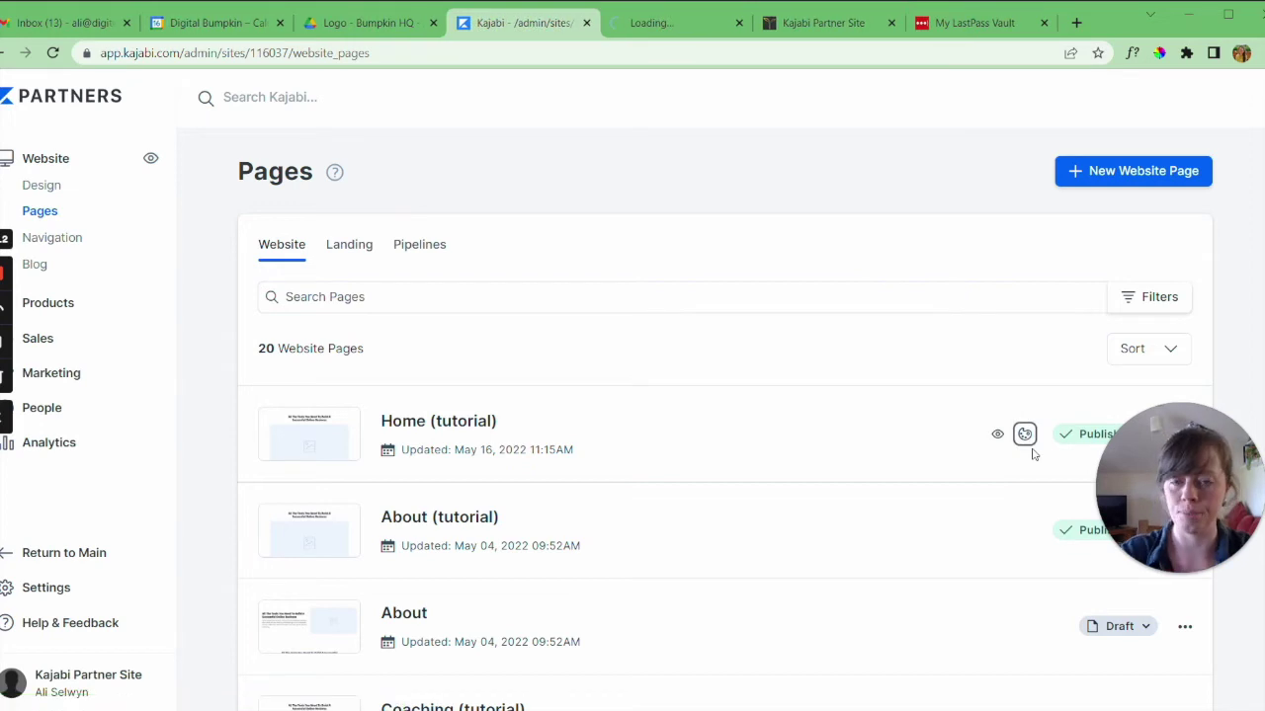
left_click(643, 35)
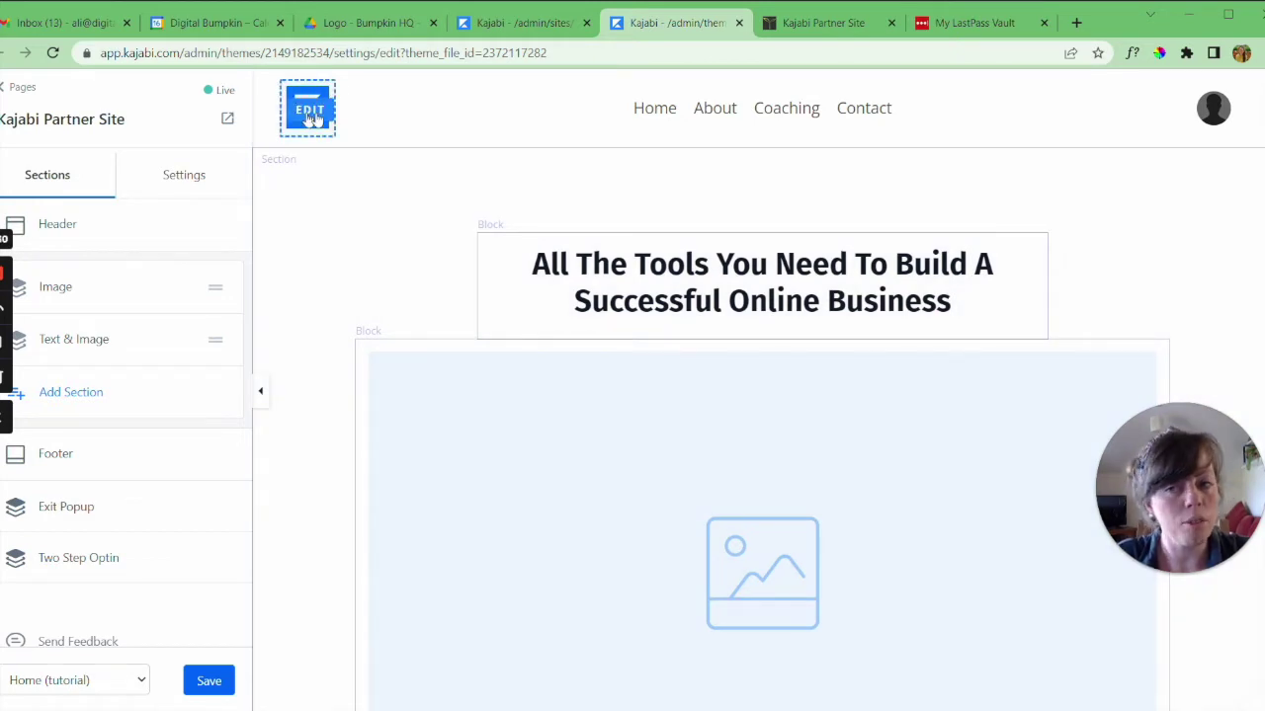
left_click(57, 228)
- Upload the Digital Bumpkin Website image as the header Logo Image and save it
scroll(63, 372, "down", 1)
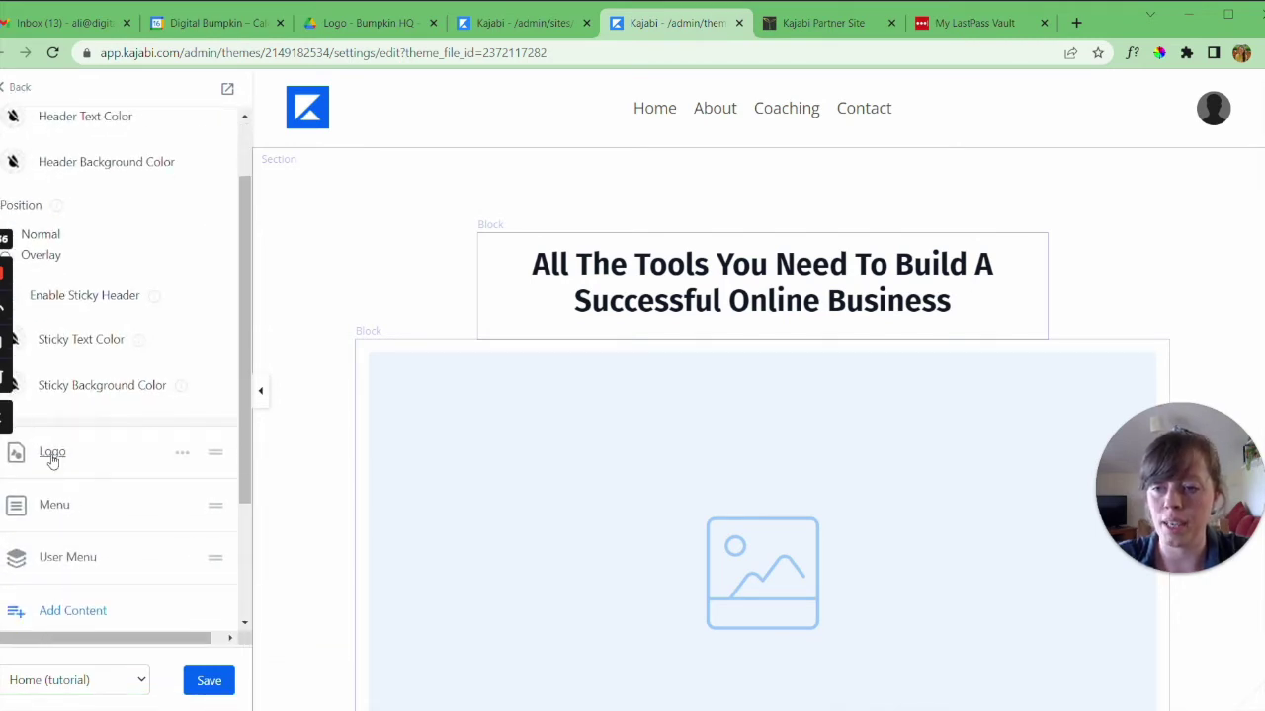
left_click(53, 457)
left_click(90, 448)
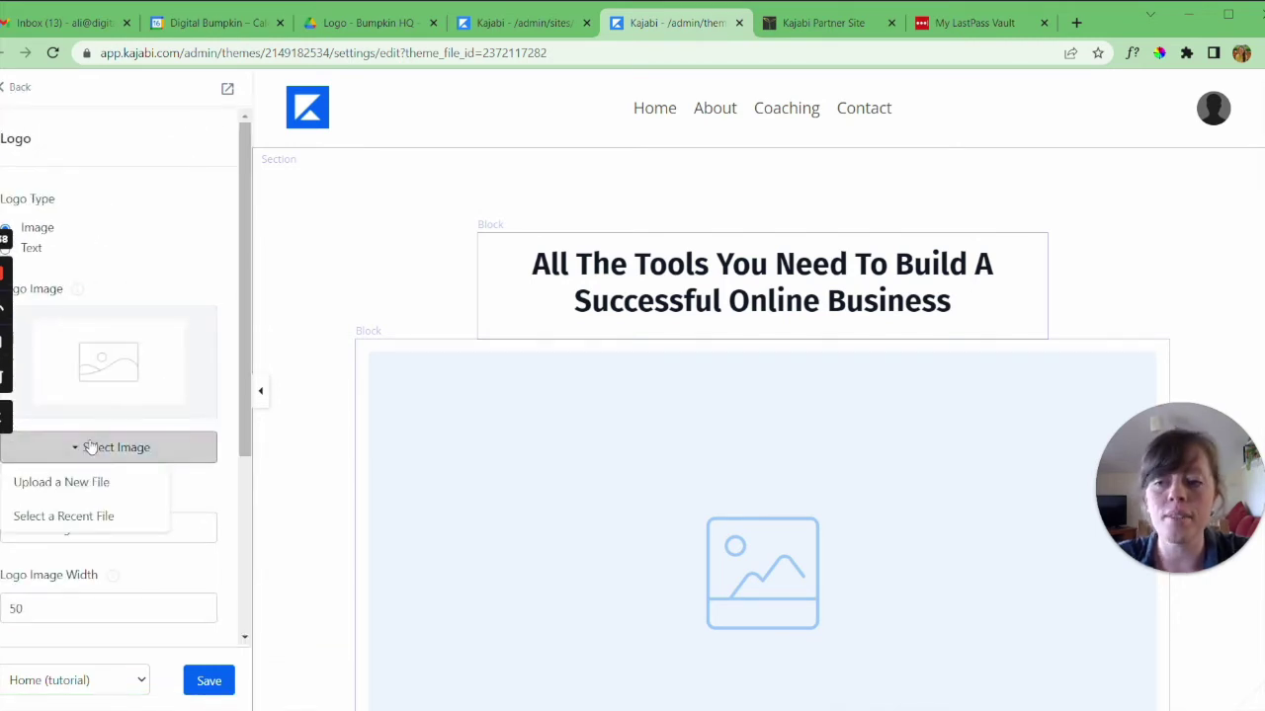
left_click(54, 484)
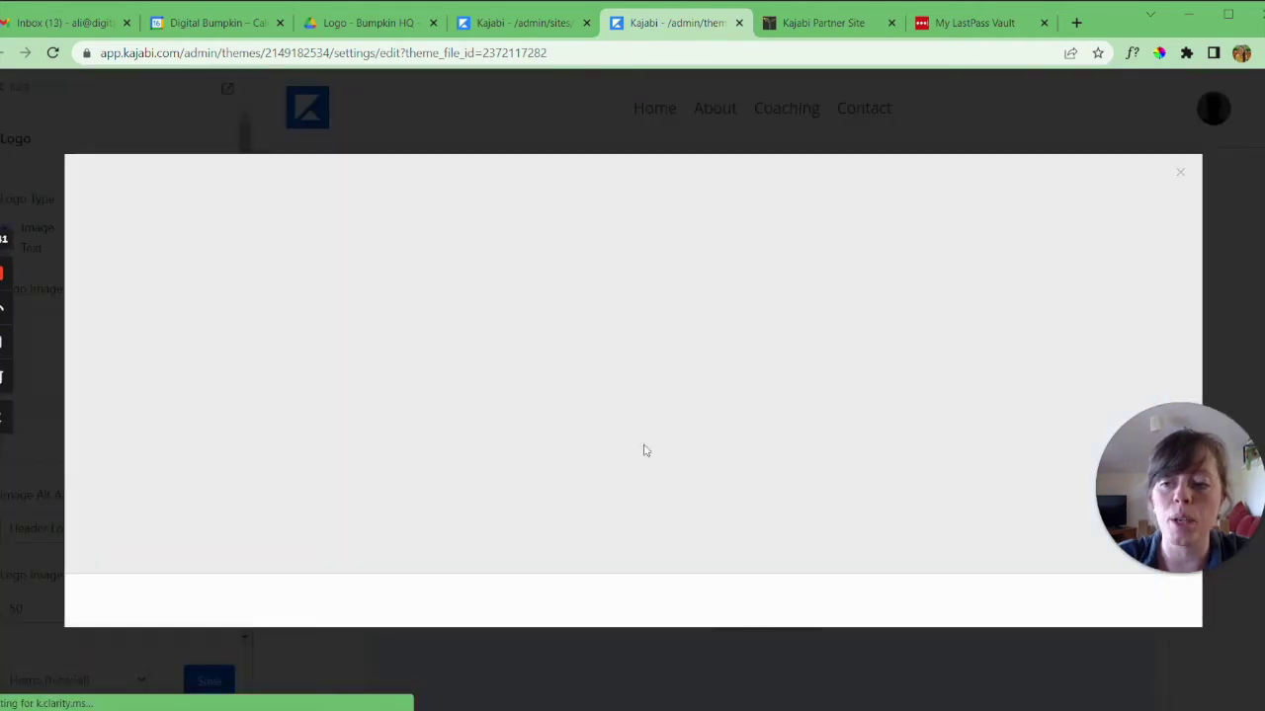
left_click(725, 432)
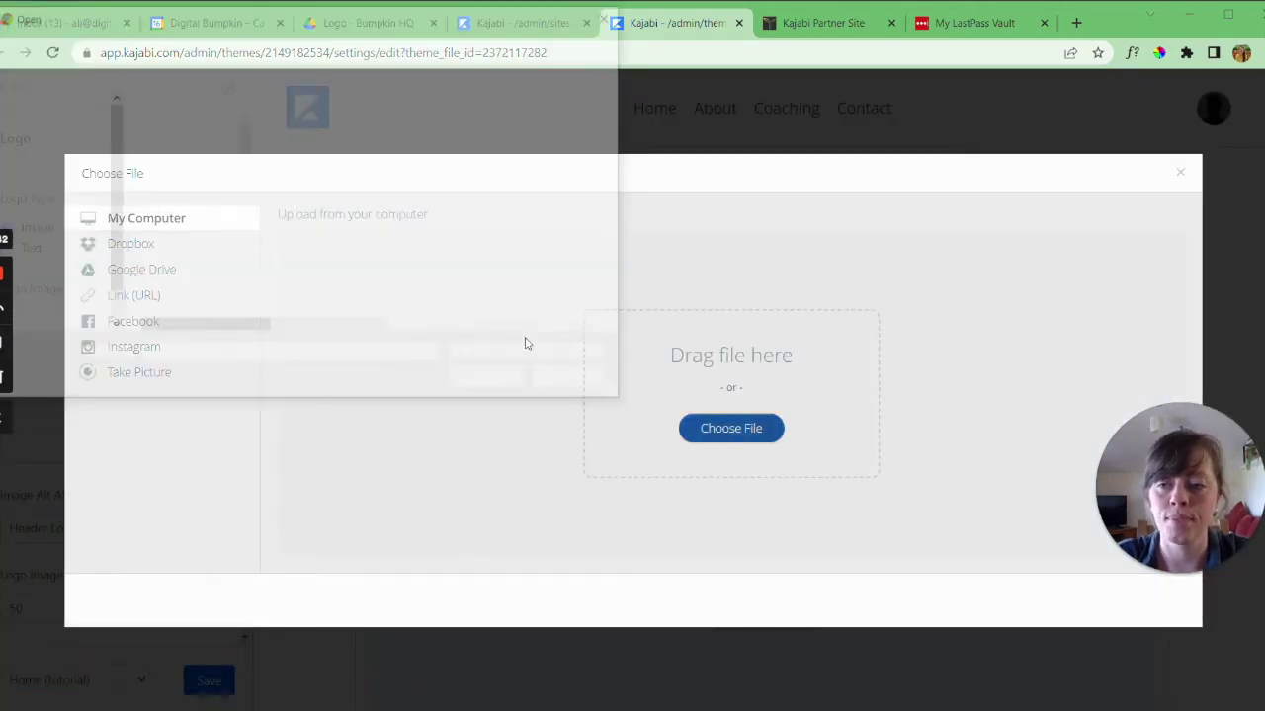
left_click(212, 141)
left_click(499, 381)
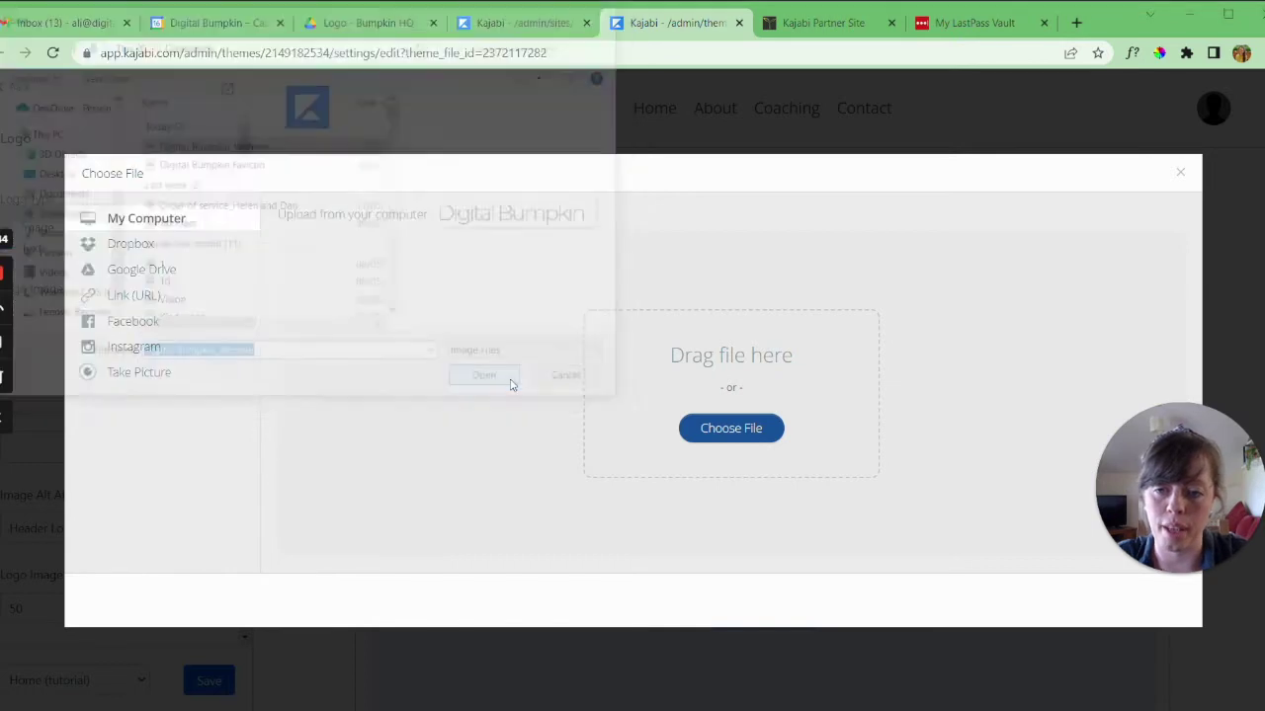
left_click(1148, 600)
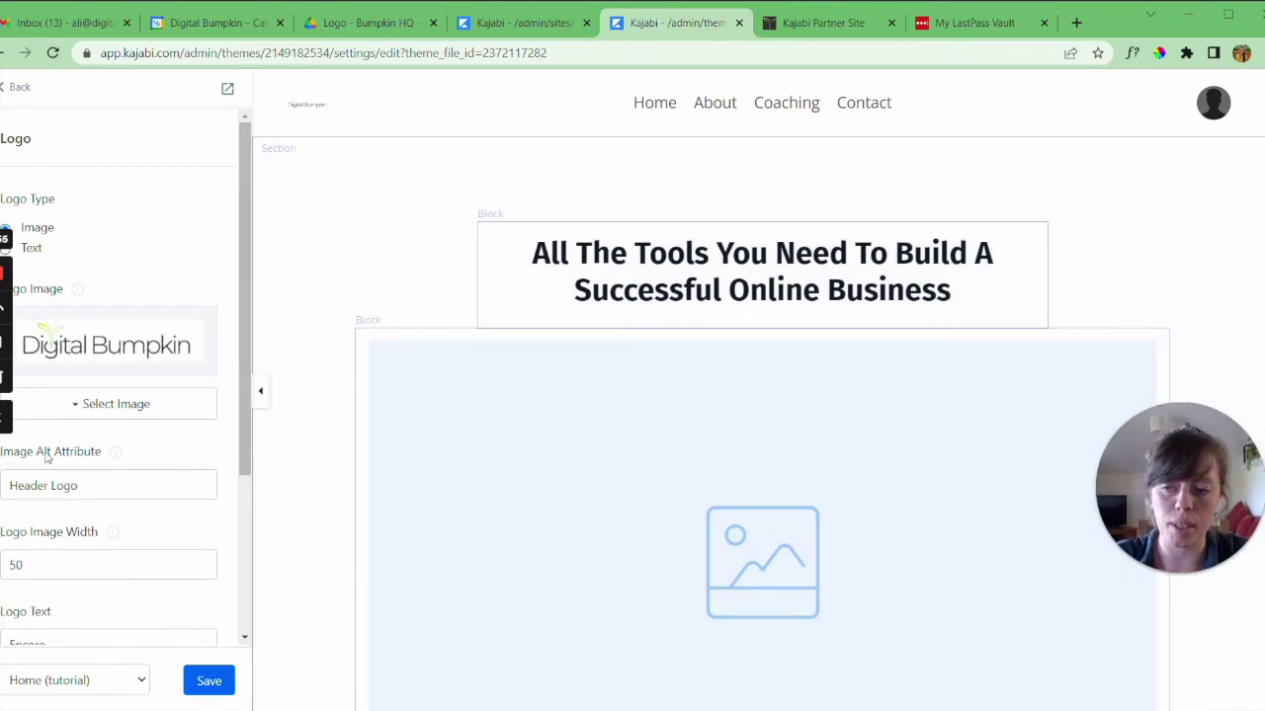
- Set the header logo alt text to 'Digital Bumpkin' and the logo width to 250
mouse_move(115, 453)
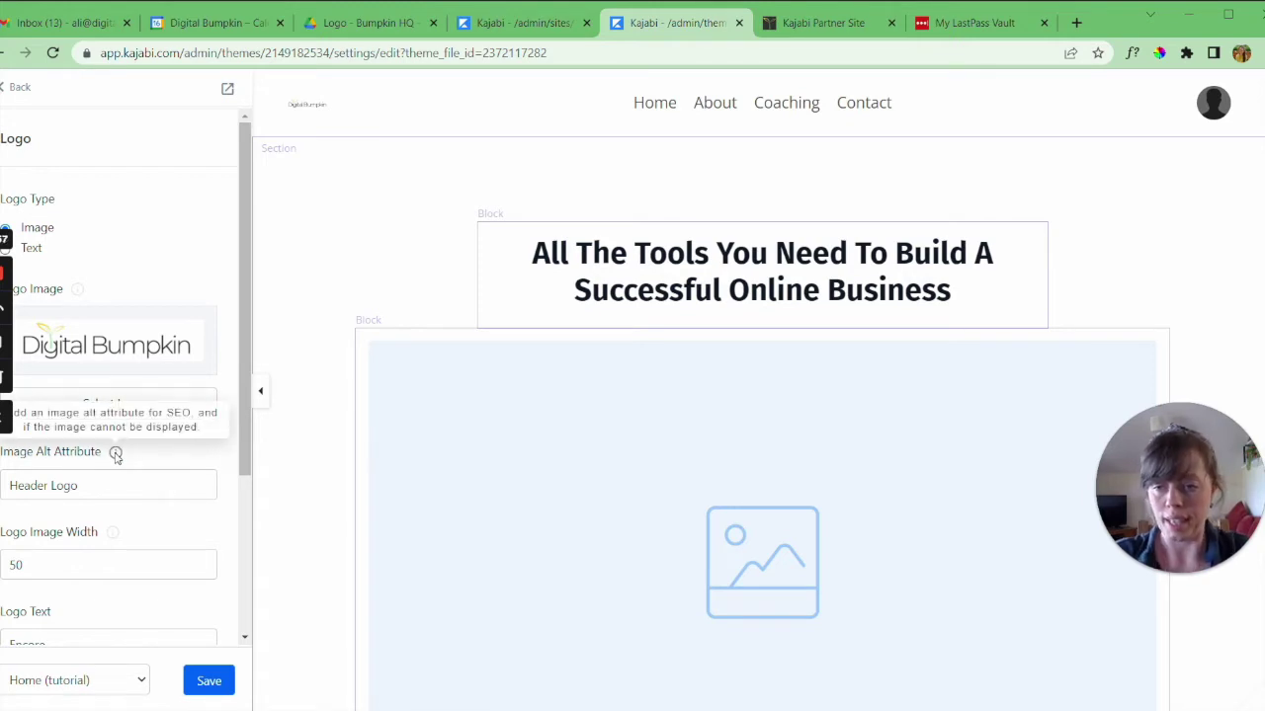
left_click_drag(9, 485, 79, 485)
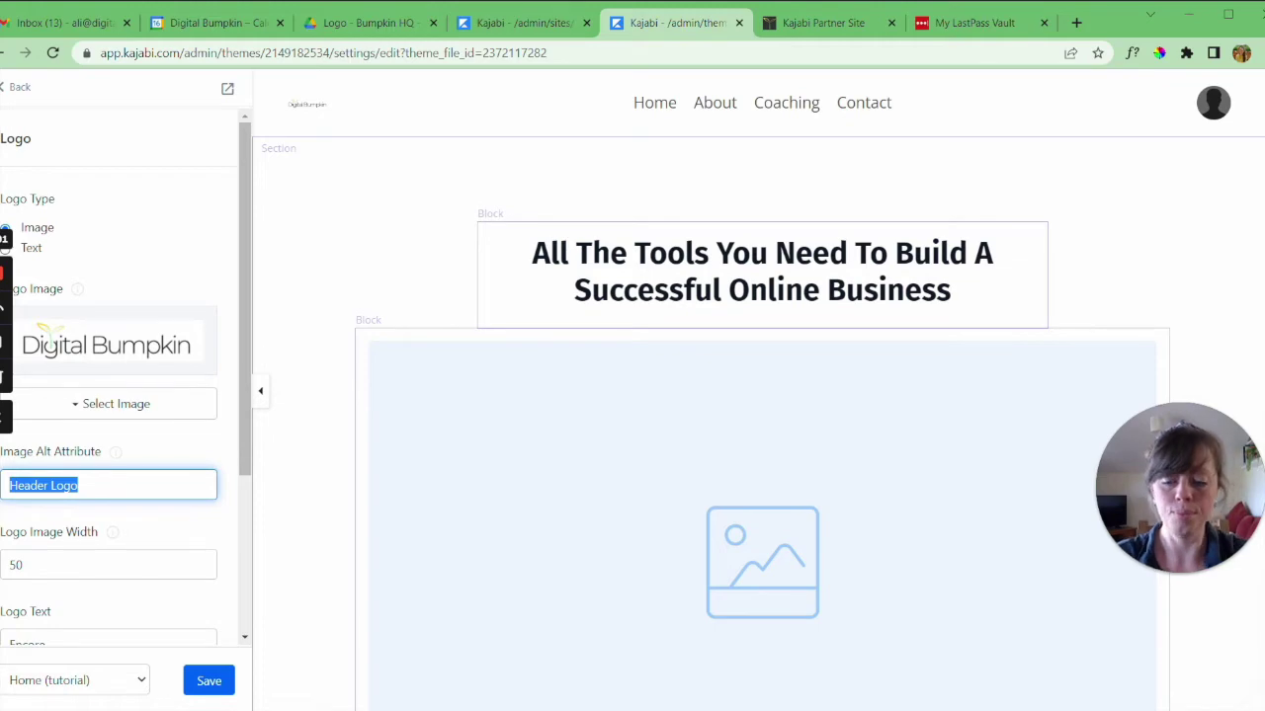
type("Digital Bumpkin")
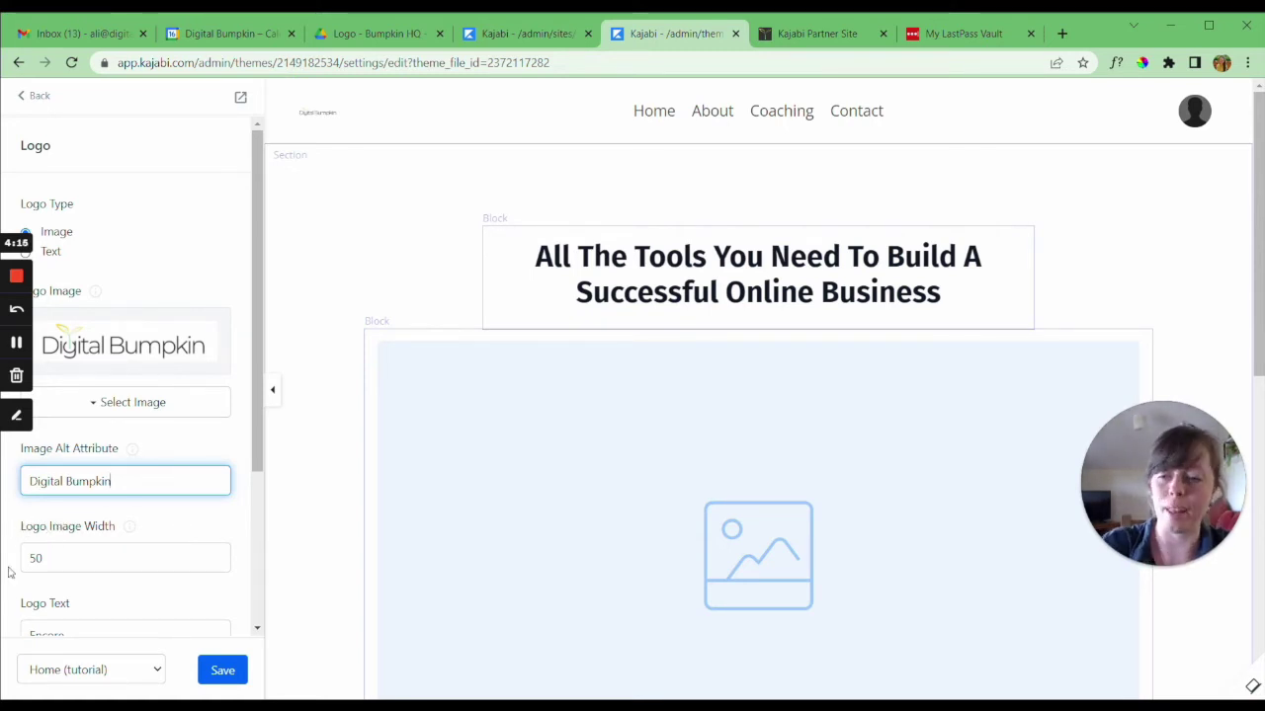
key("Tab")
type("250")
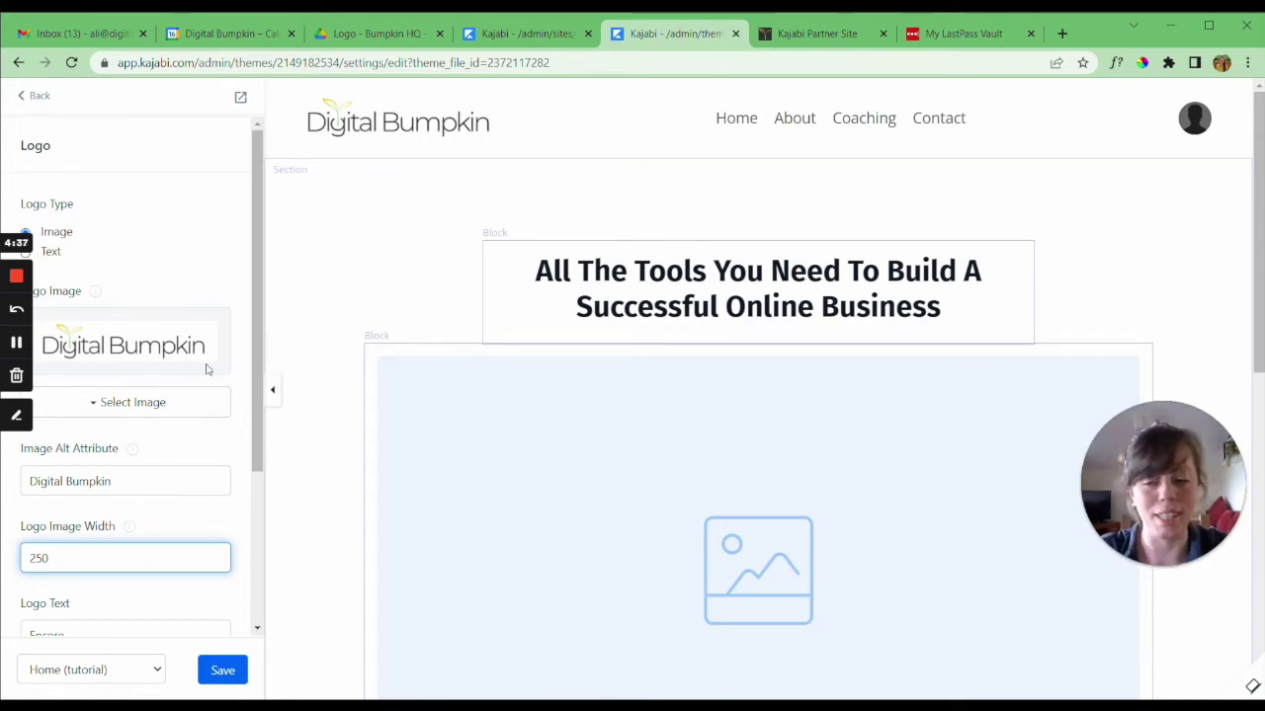
scroll(207, 370, "down", 3)
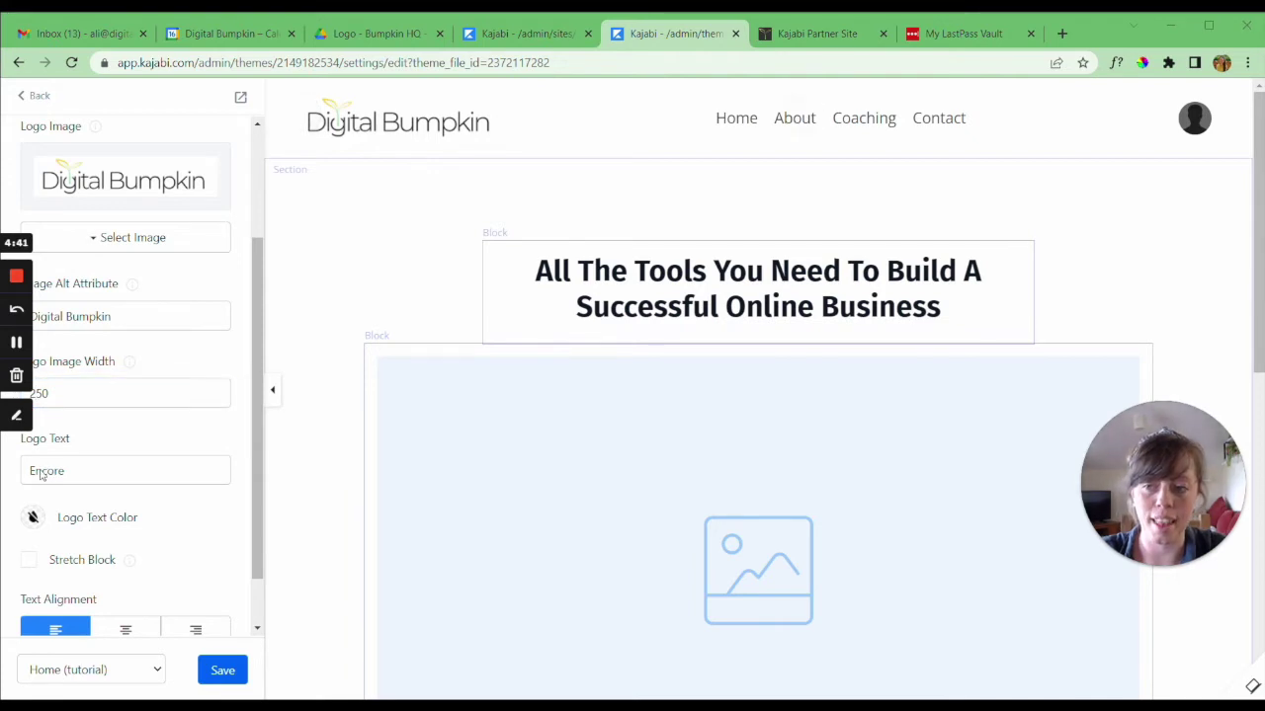
- Replace the header Logo Text 'Encore' with 'Digital Bumpkin' and save the theme
triple_click(129, 316)
key("ctrl+c")
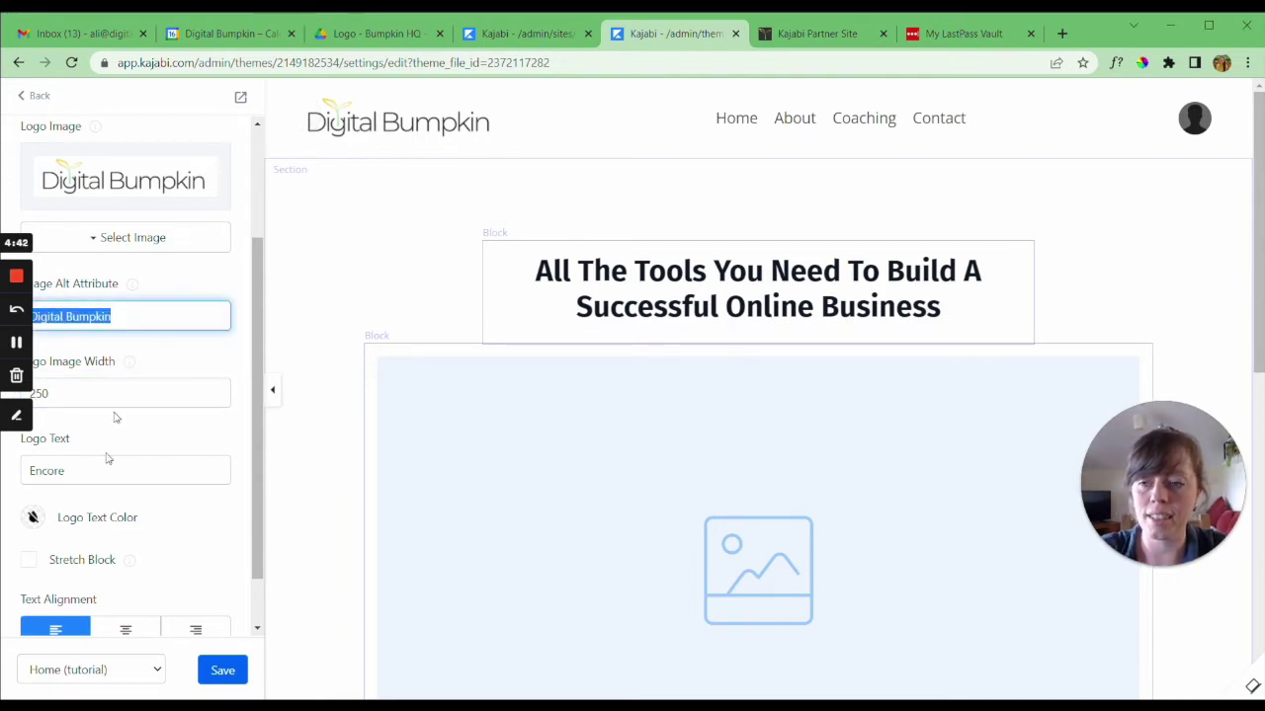
triple_click(46, 470)
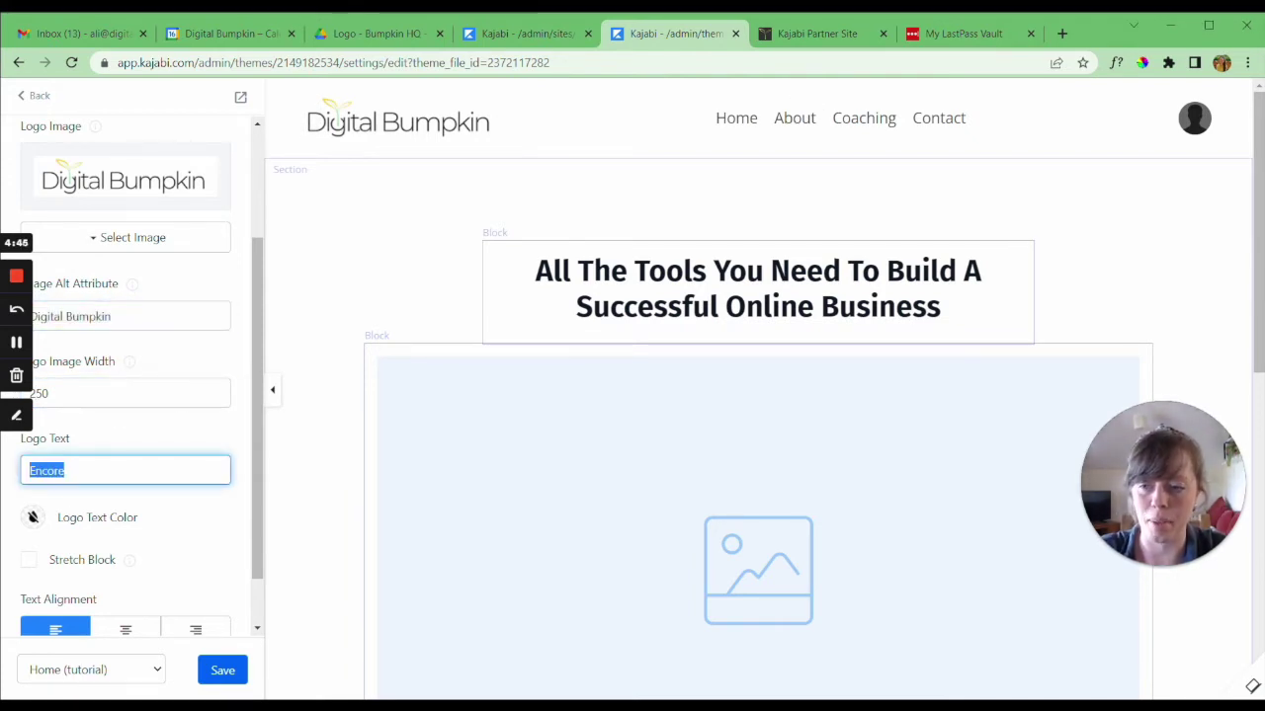
key("ctrl+v")
left_click(188, 443)
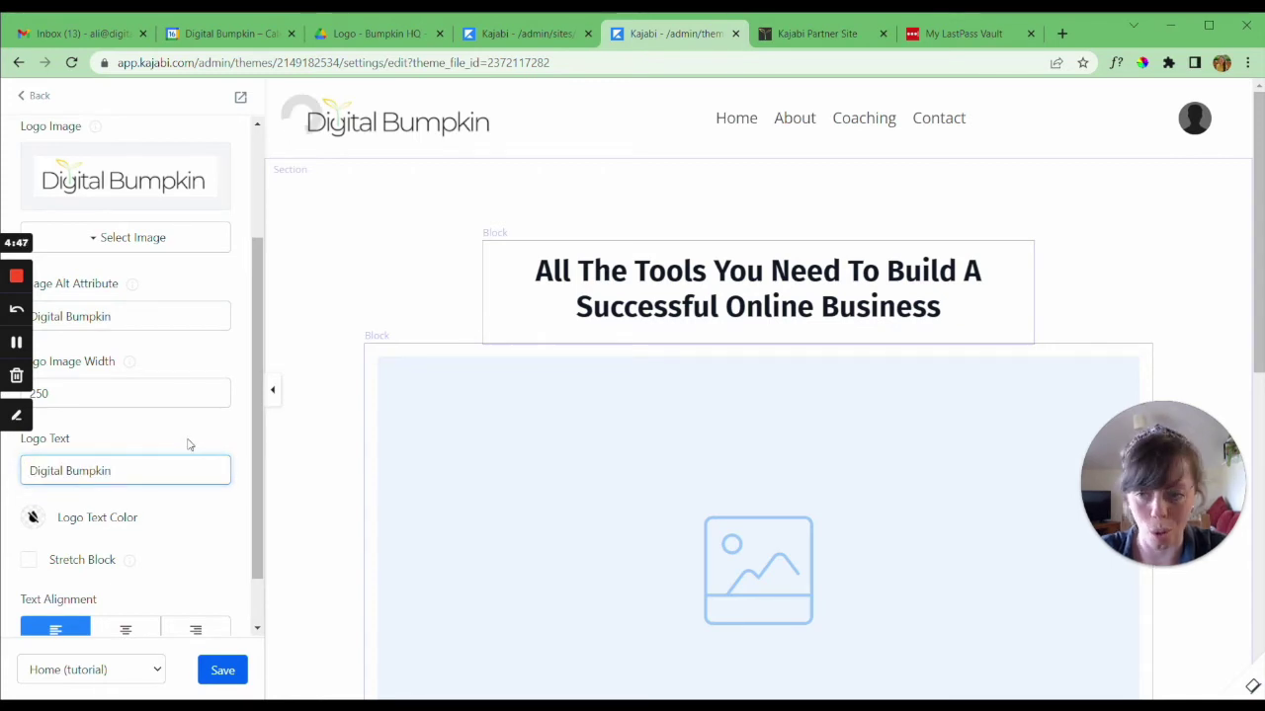
scroll(219, 491, "down", 1)
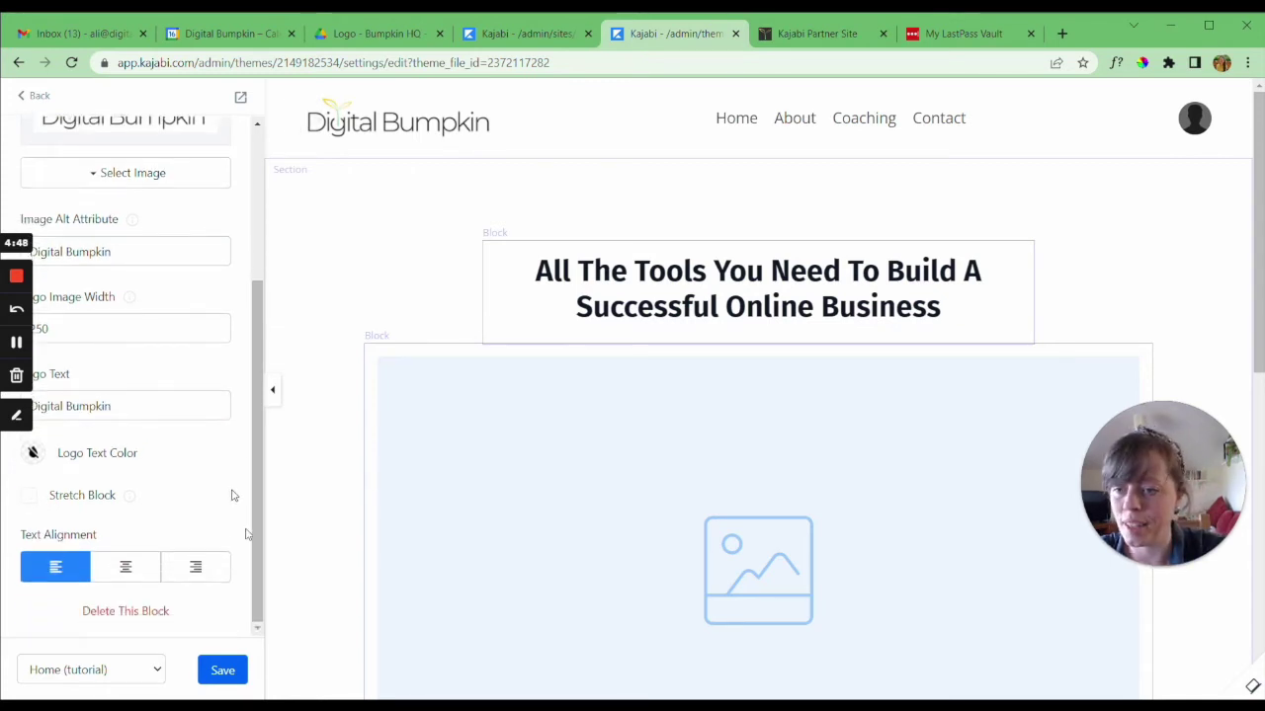
left_click(226, 672)
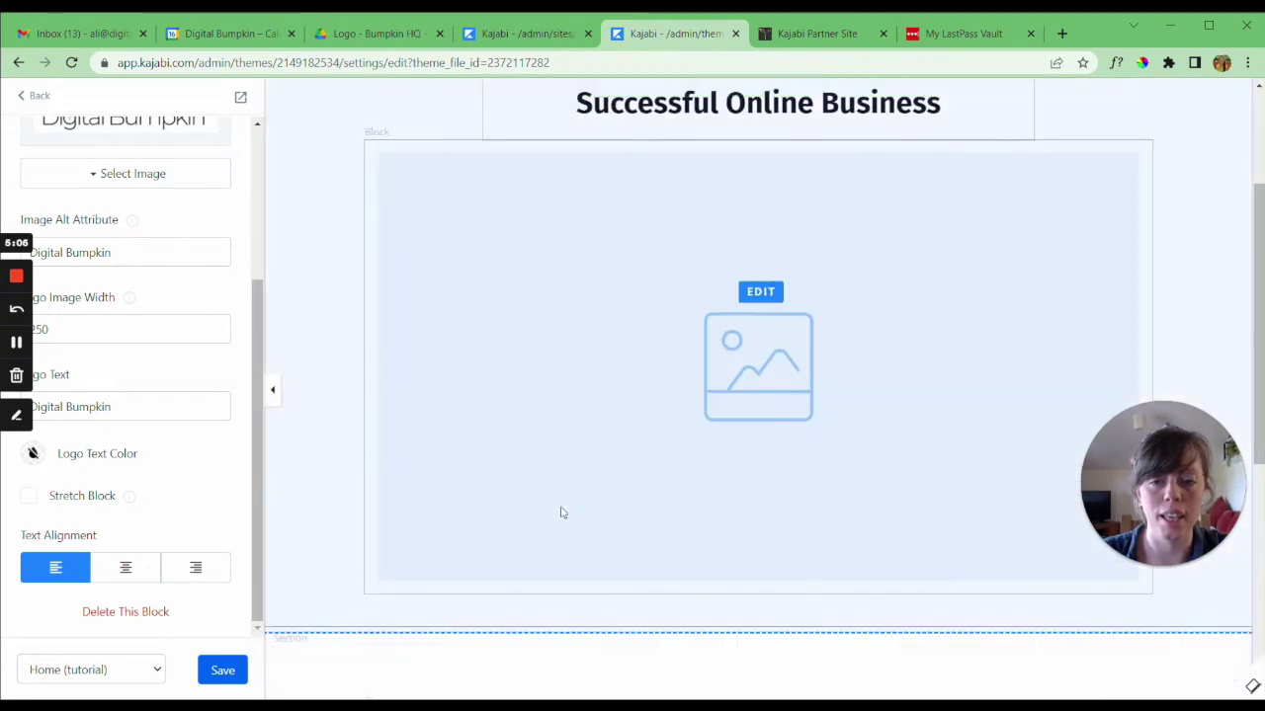
- Add a Call to Action block to the Image section
left_click(378, 281)
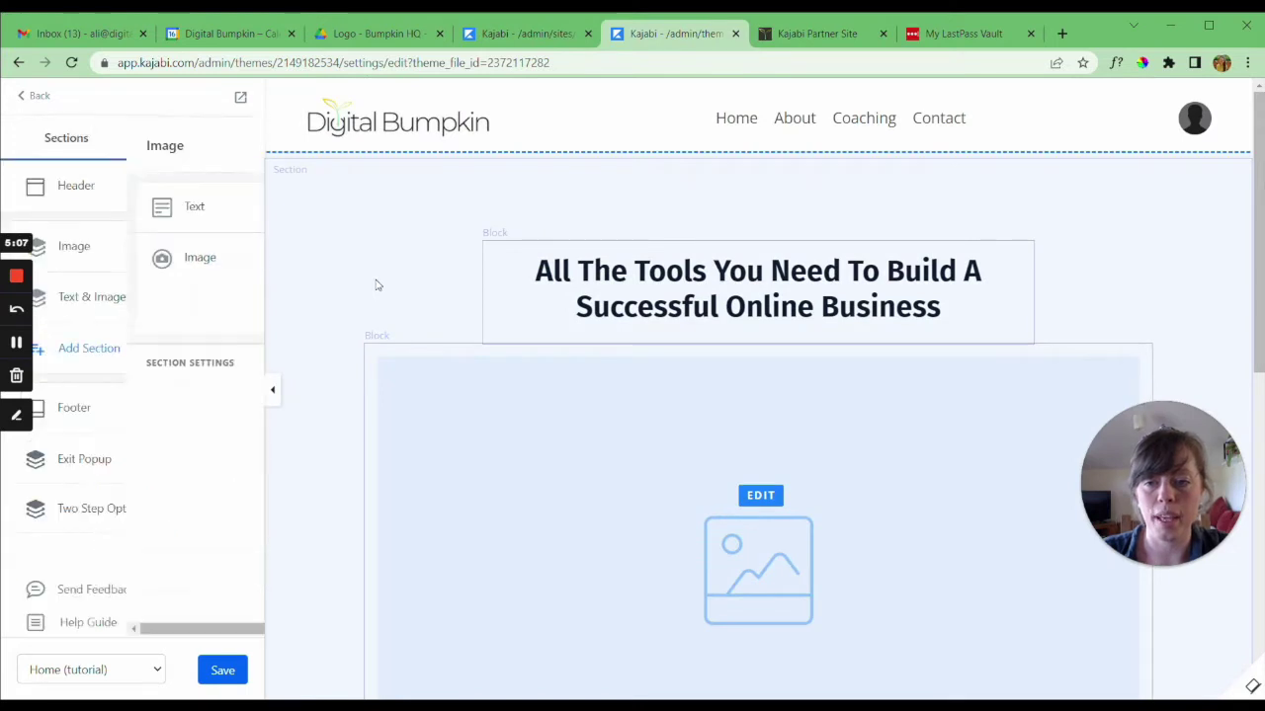
left_click(90, 310)
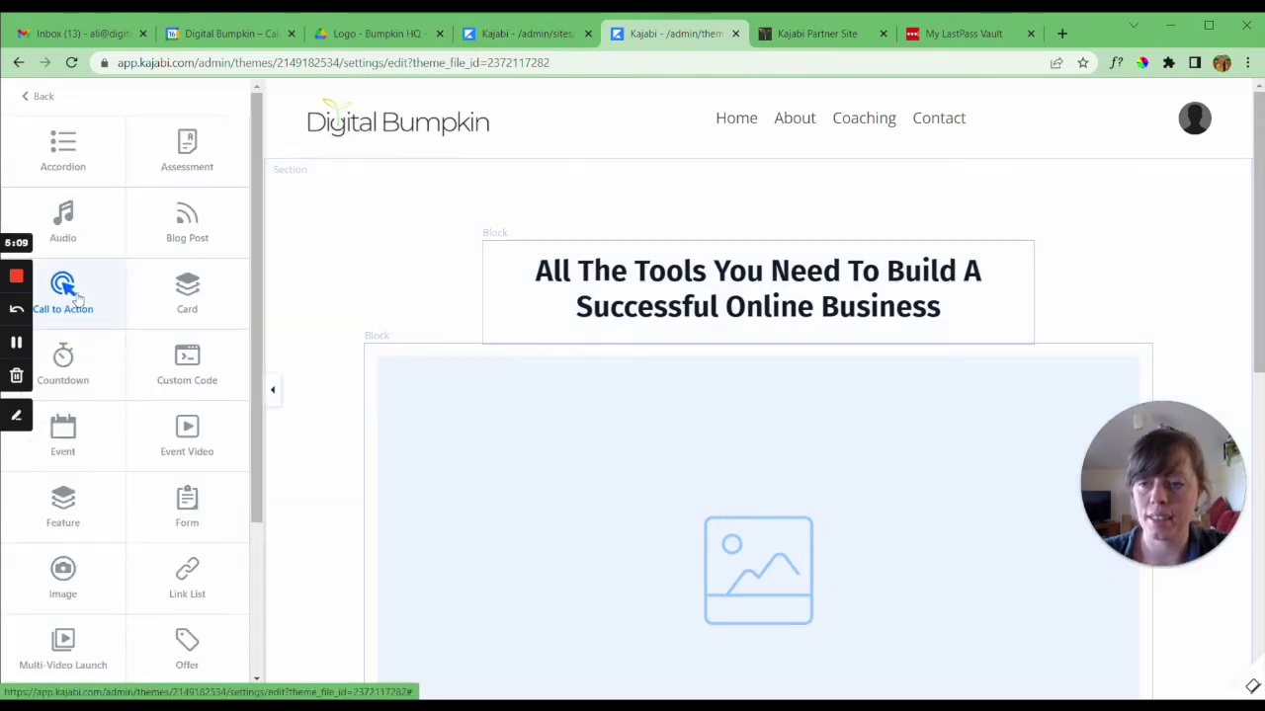
left_click(79, 296)
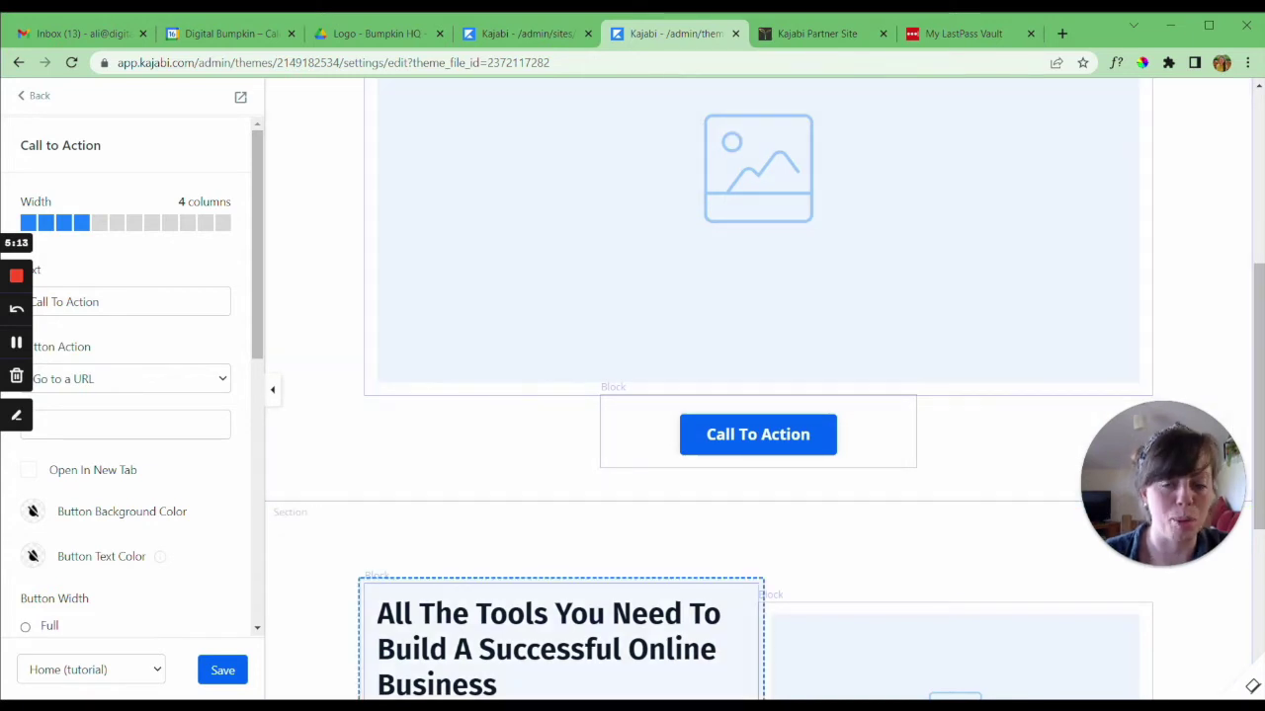
- Return to the page's section list and show the theme's site-wide settings
left_click(39, 96)
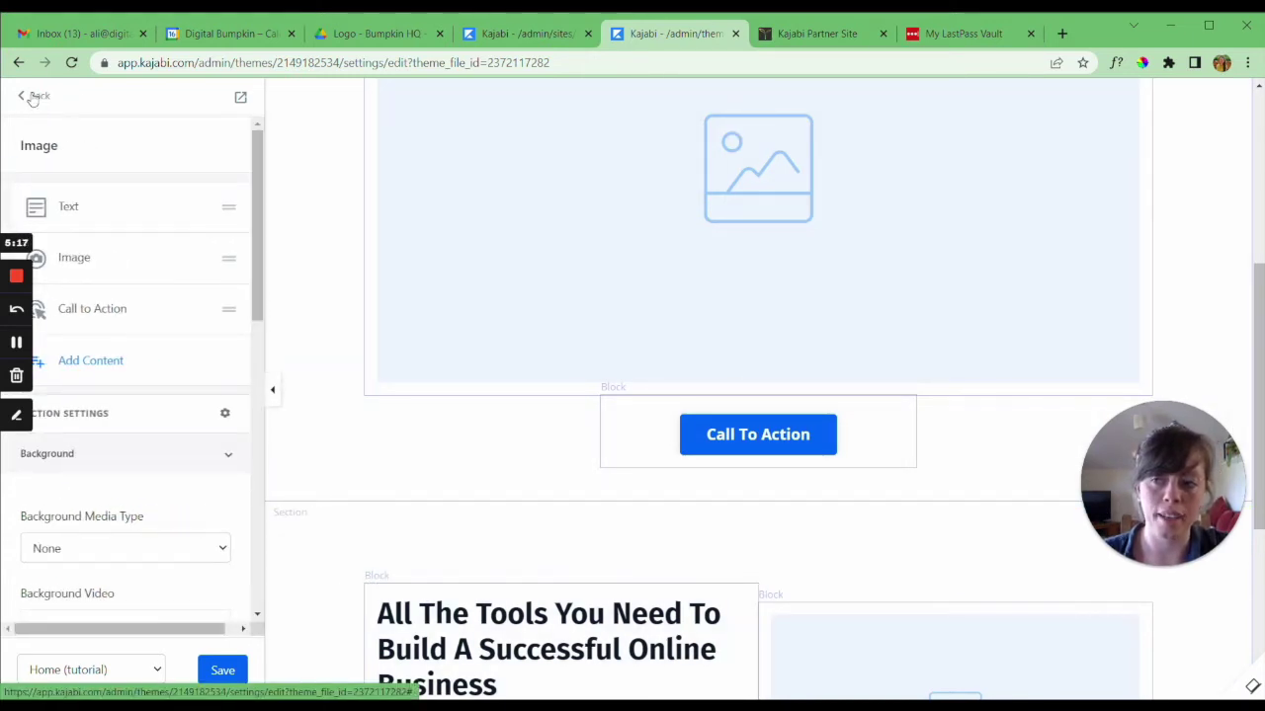
left_click(34, 96)
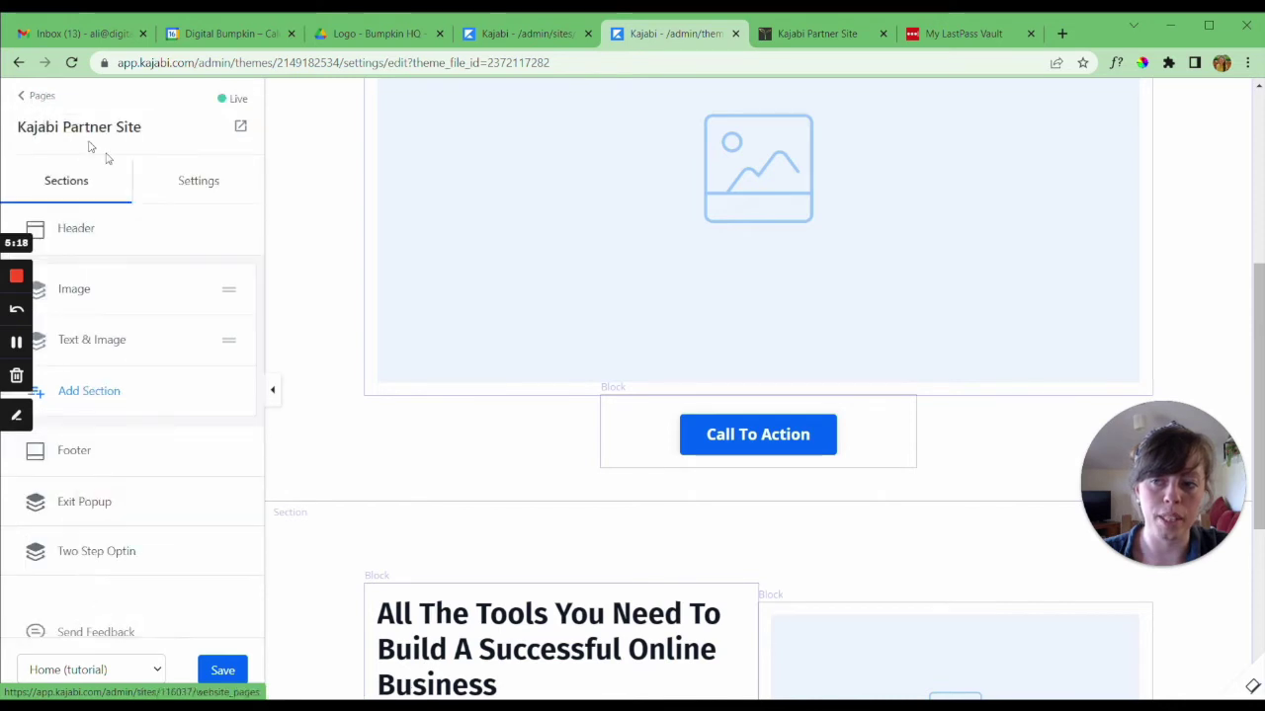
left_click(208, 187)
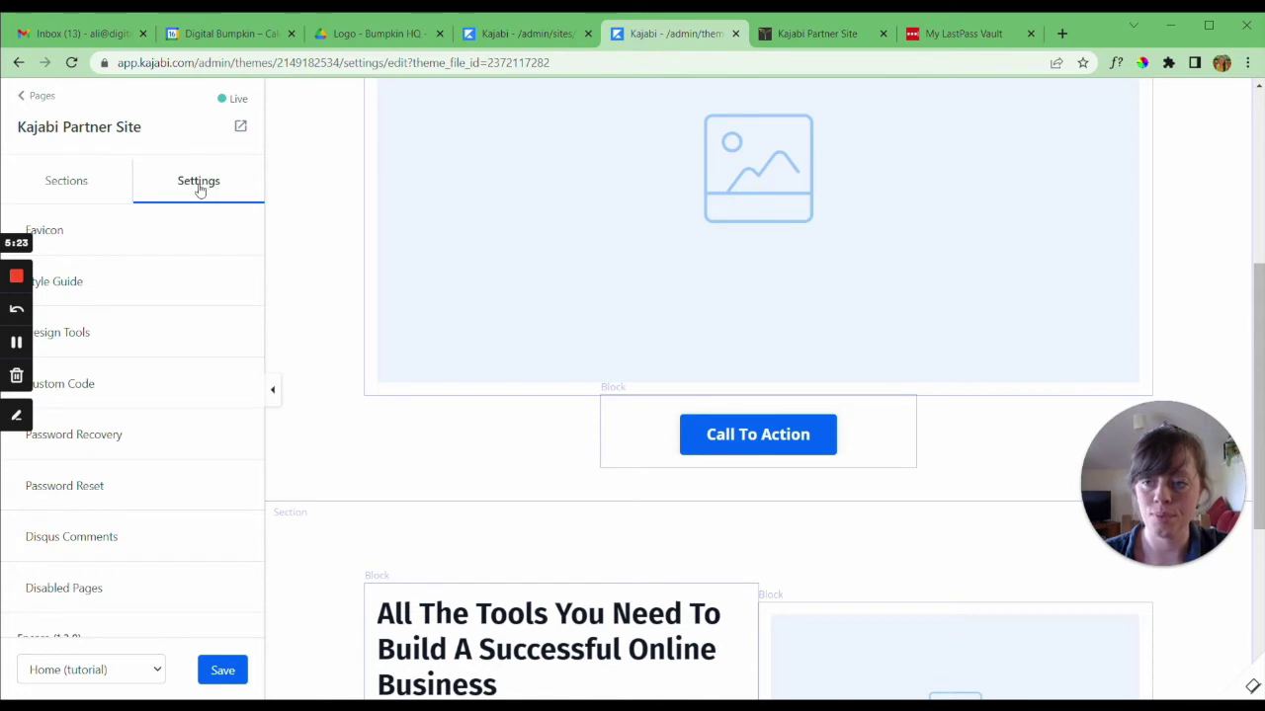
- Set the Style Guide's button background colour to yellow from the colour wheel
left_click(66, 285)
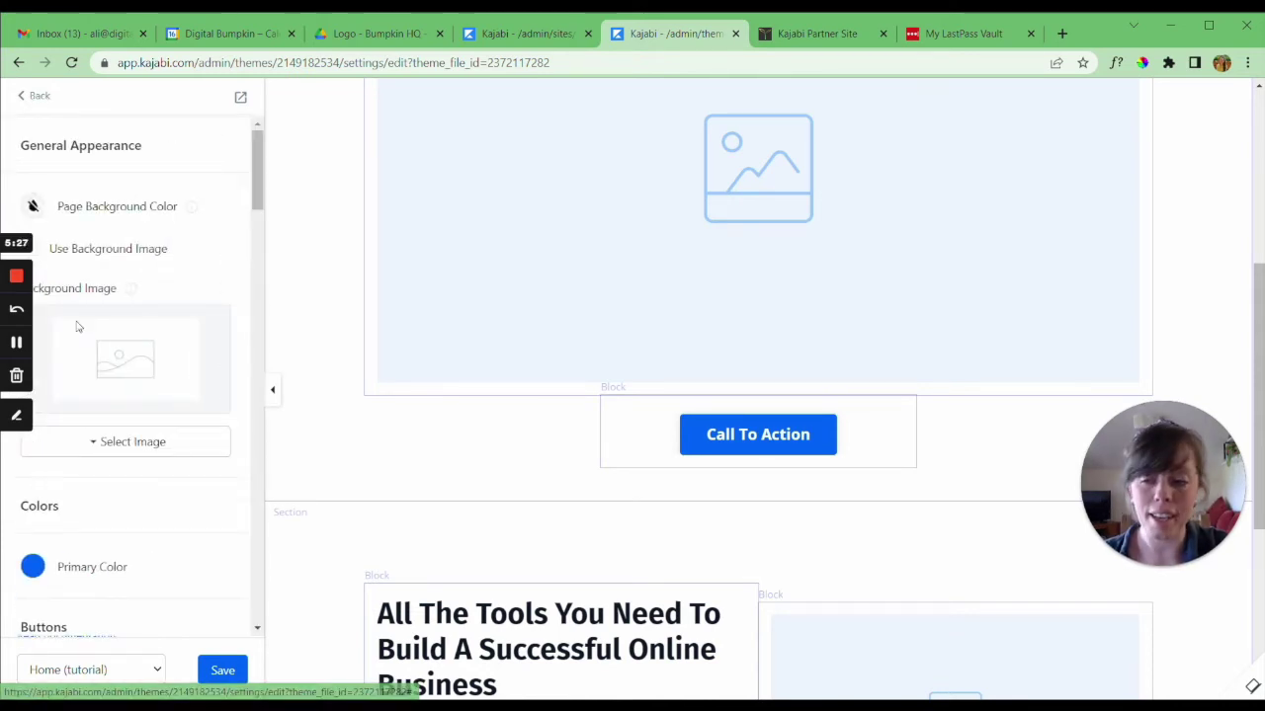
scroll(58, 509, "down", 1)
scroll(58, 515, "down", 1)
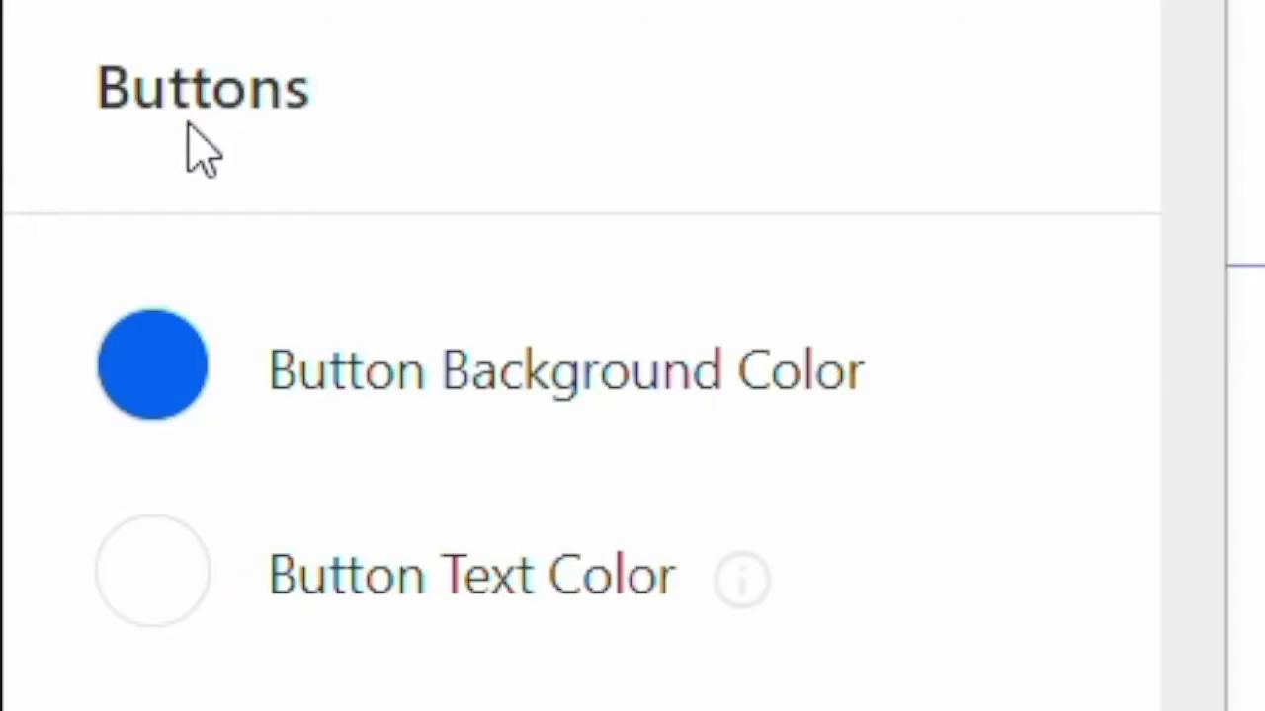
left_click(178, 360)
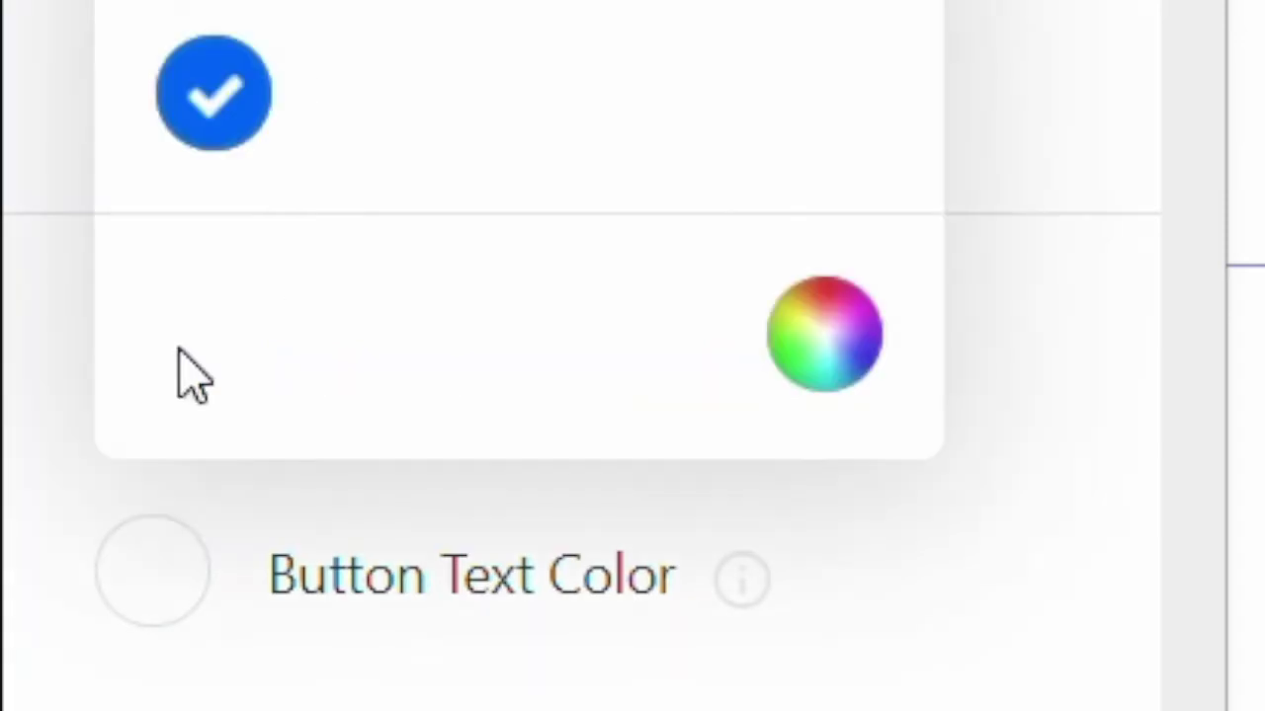
left_click(820, 336)
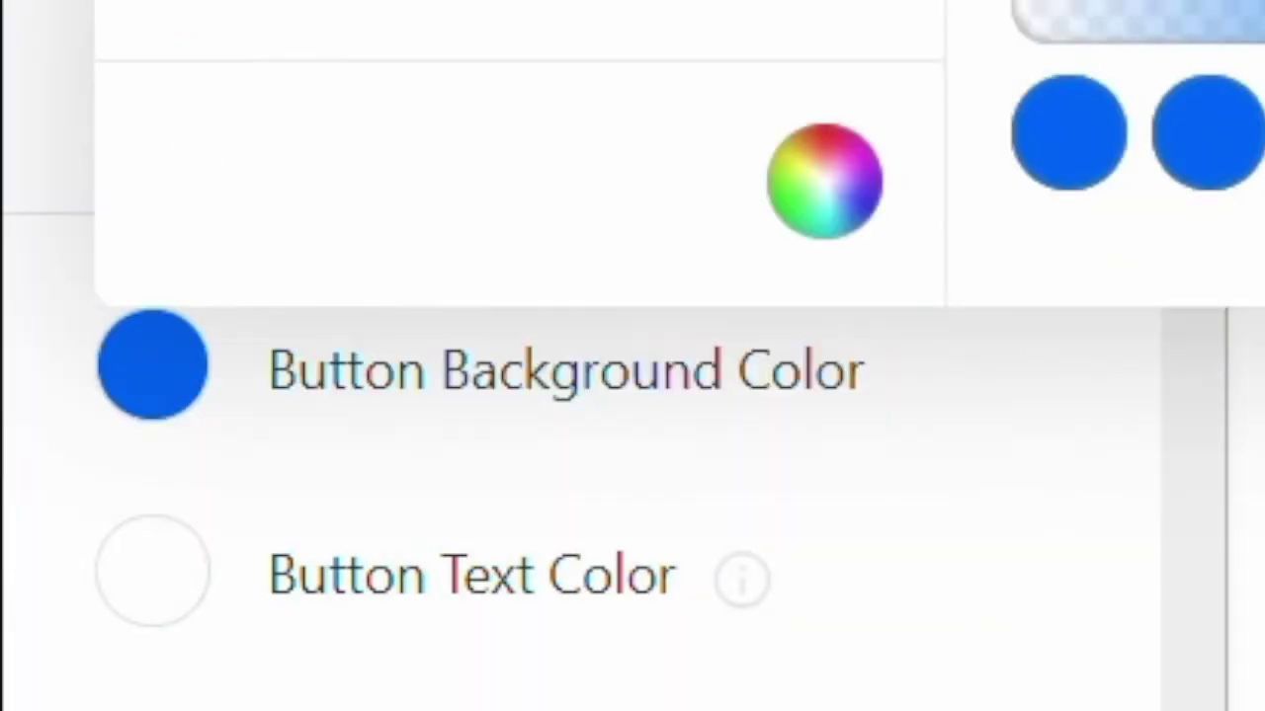
left_click(1073, 550)
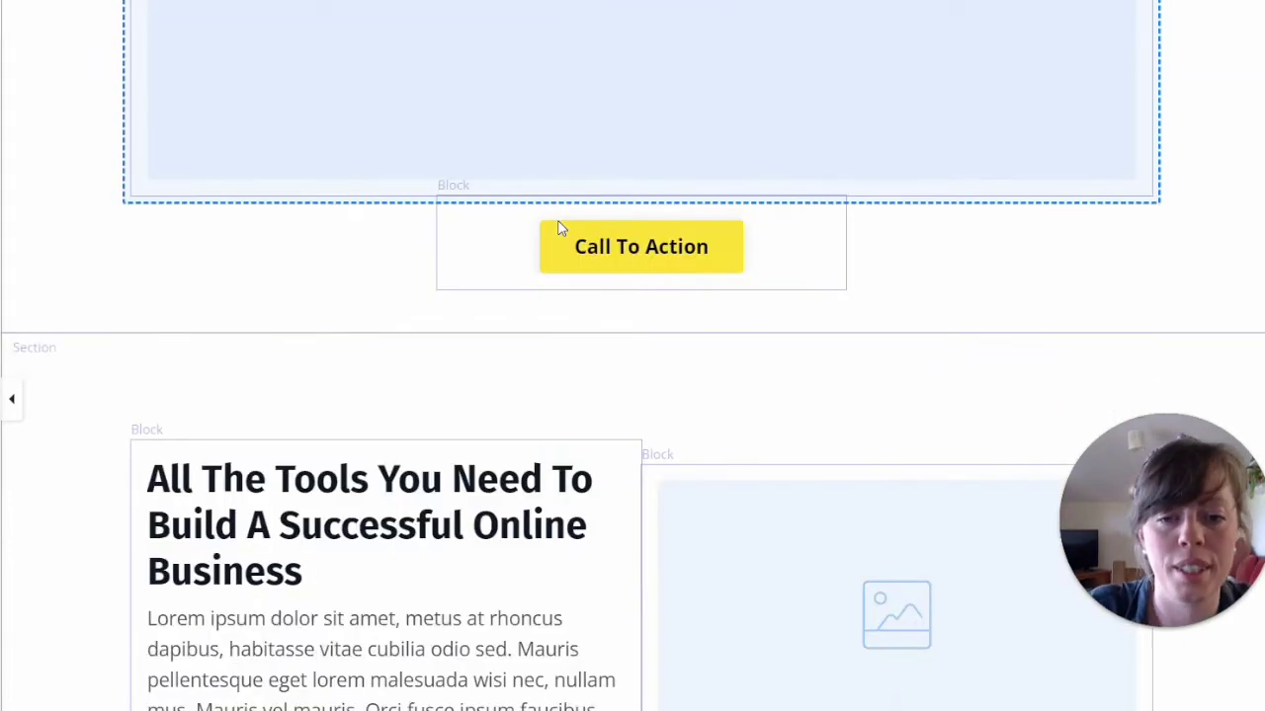
- Open the footer copyright block for editing and select the 'Kajabi' text to replace it
scroll(562, 230, "up", 6)
scroll(562, 229, "up", 4)
scroll(563, 232, "down", 6)
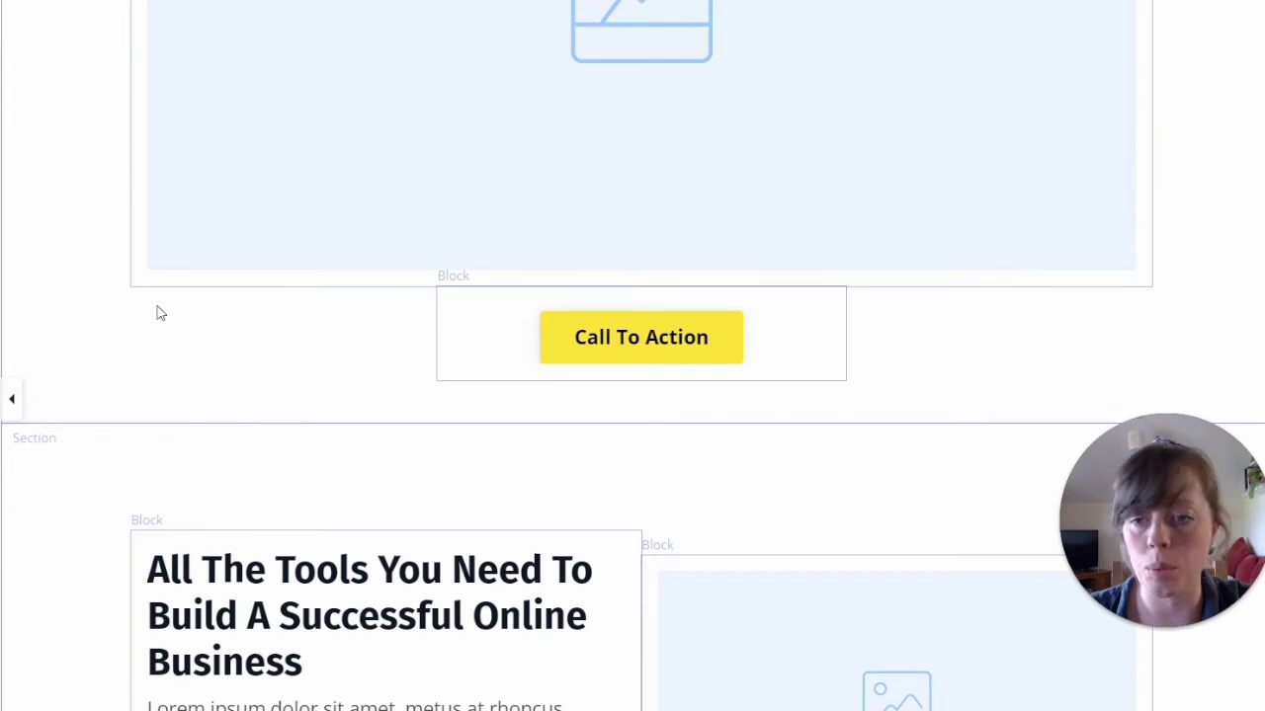
scroll(167, 316, "down", 1)
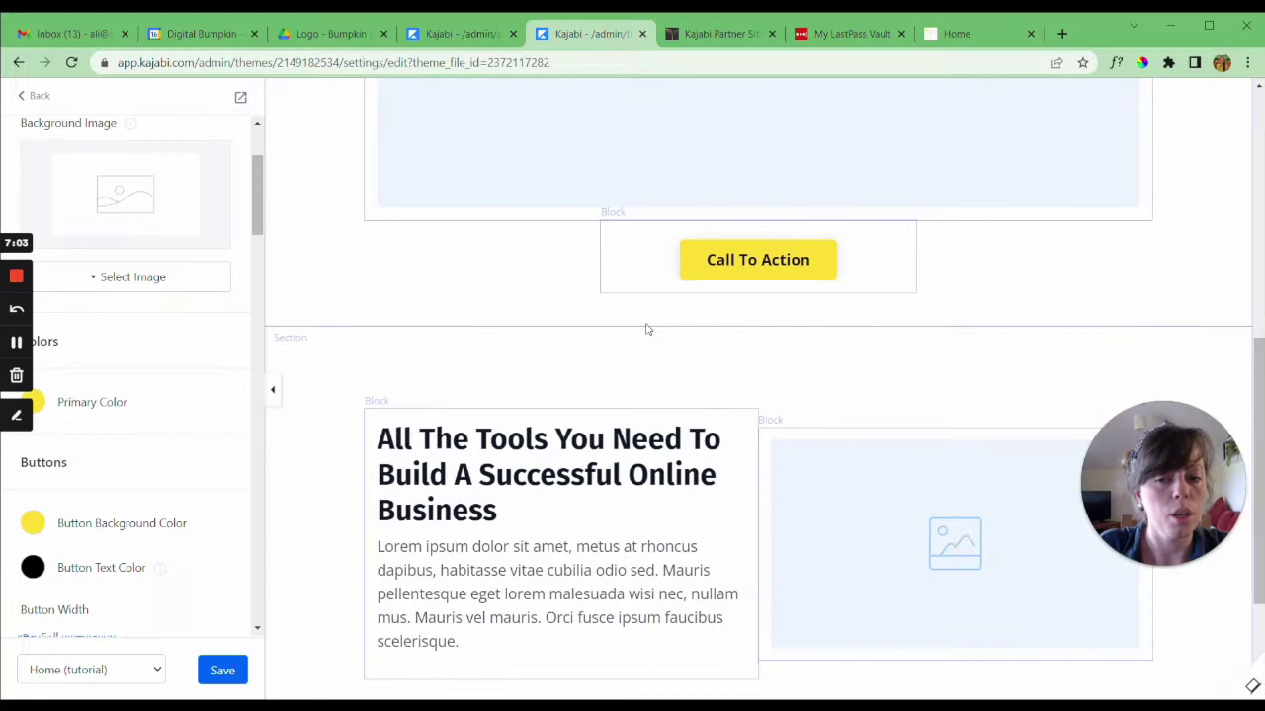
scroll(649, 327, "down", 2)
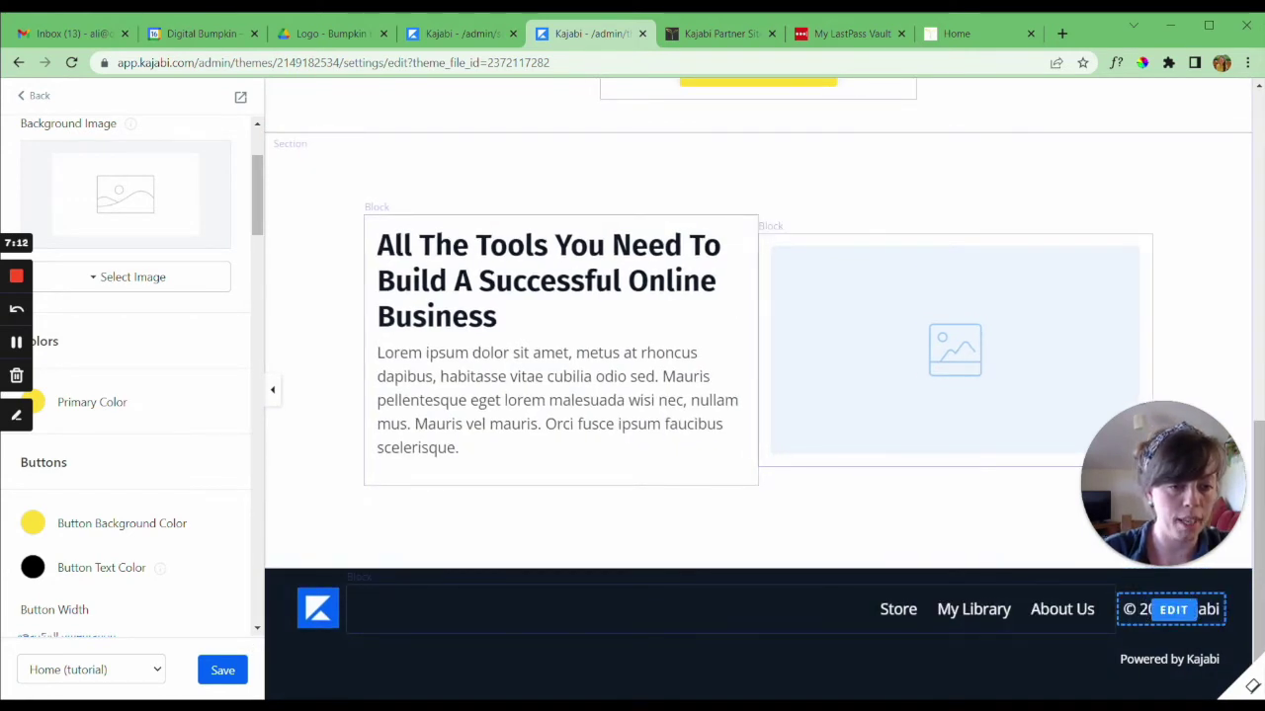
left_click(1173, 609)
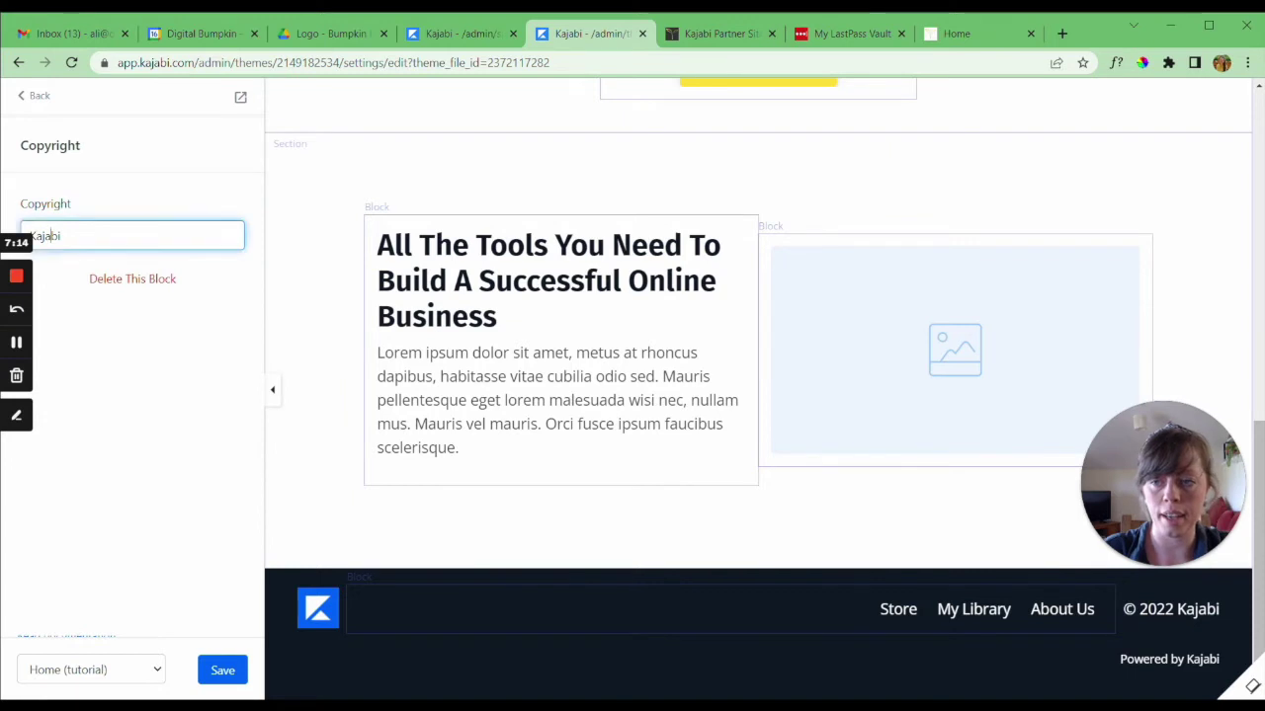
left_click_drag(33, 236, 262, 196)
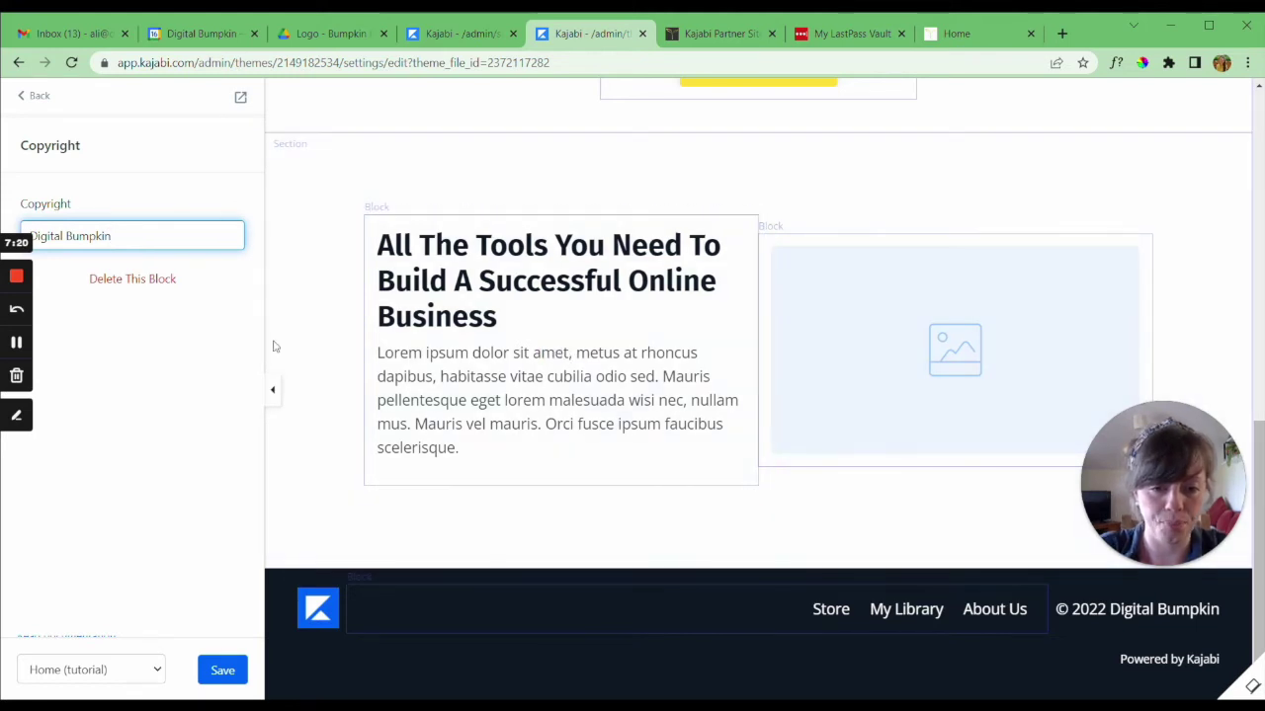
- Upload the Digital Bumpkin_Website image as the footer logo
left_click(320, 611)
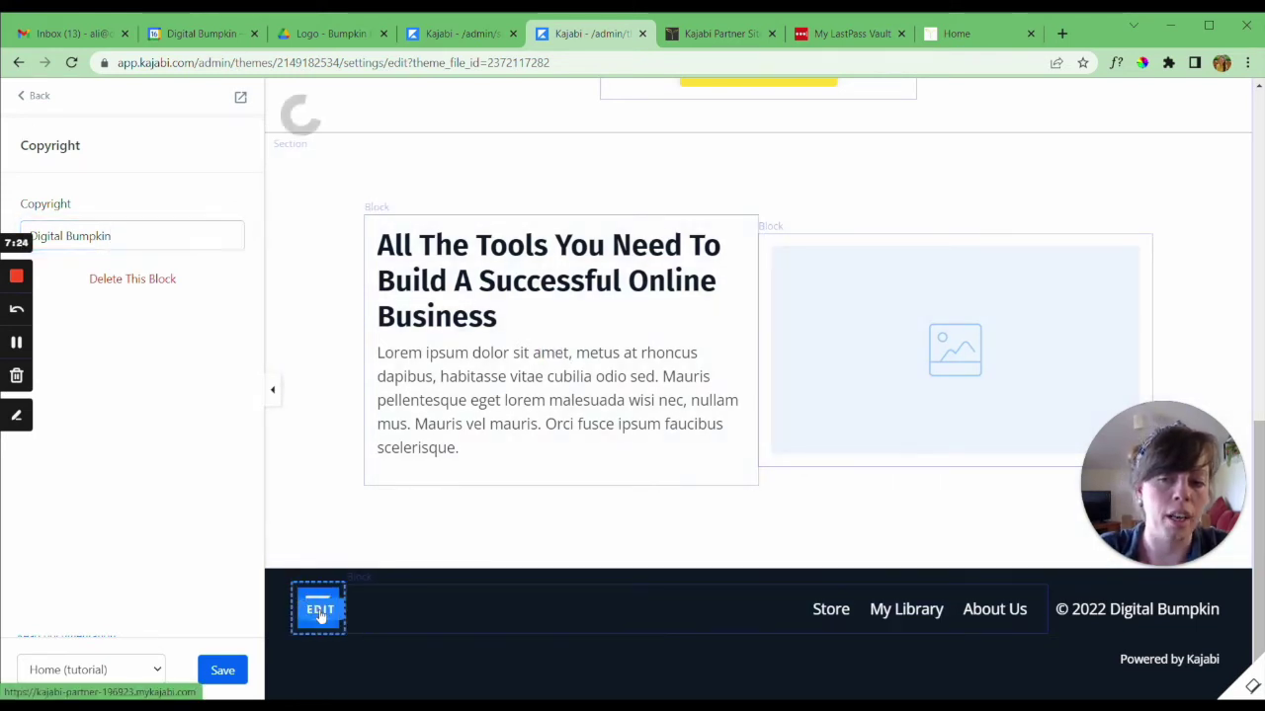
left_click(96, 447)
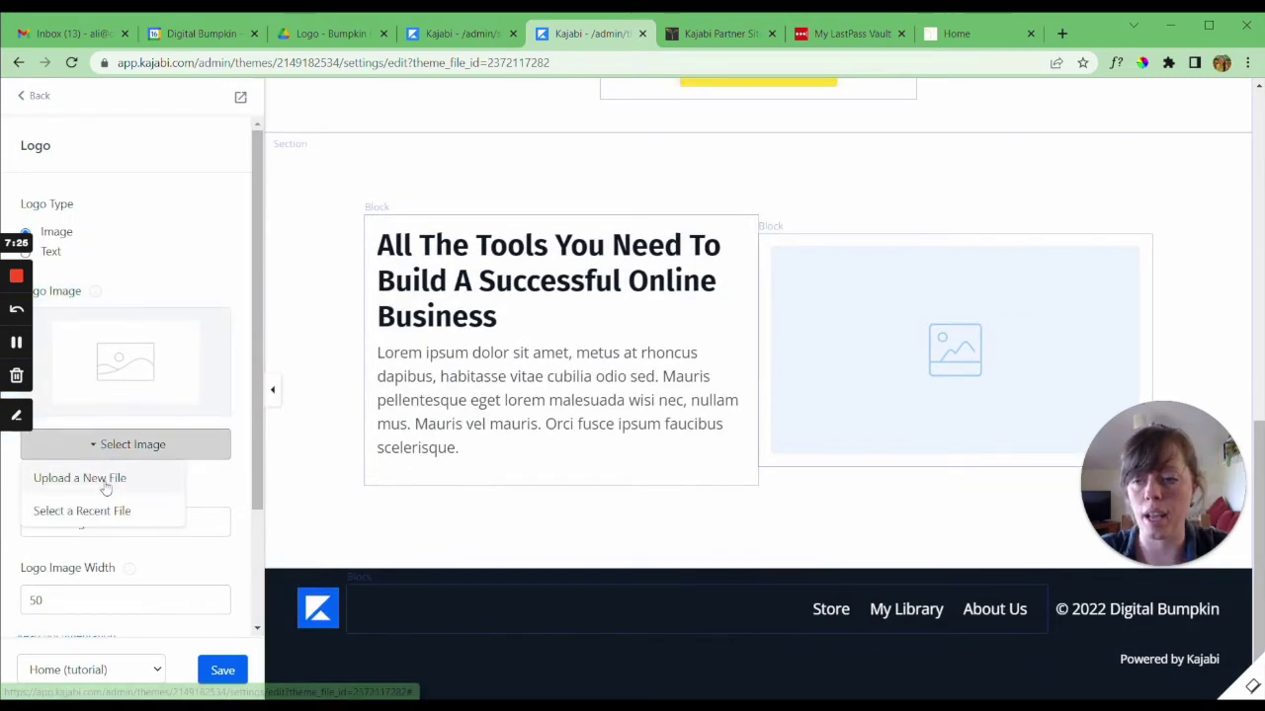
left_click(107, 480)
left_click(707, 433)
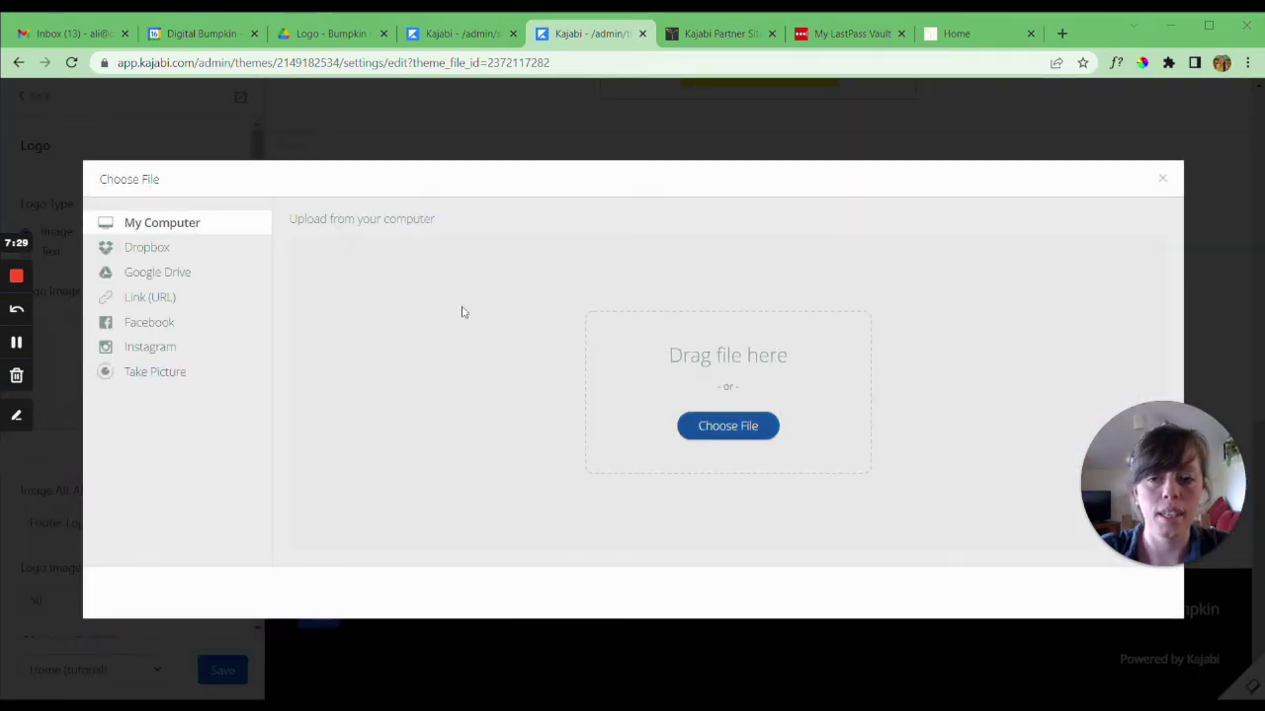
left_click(267, 157)
left_click(495, 380)
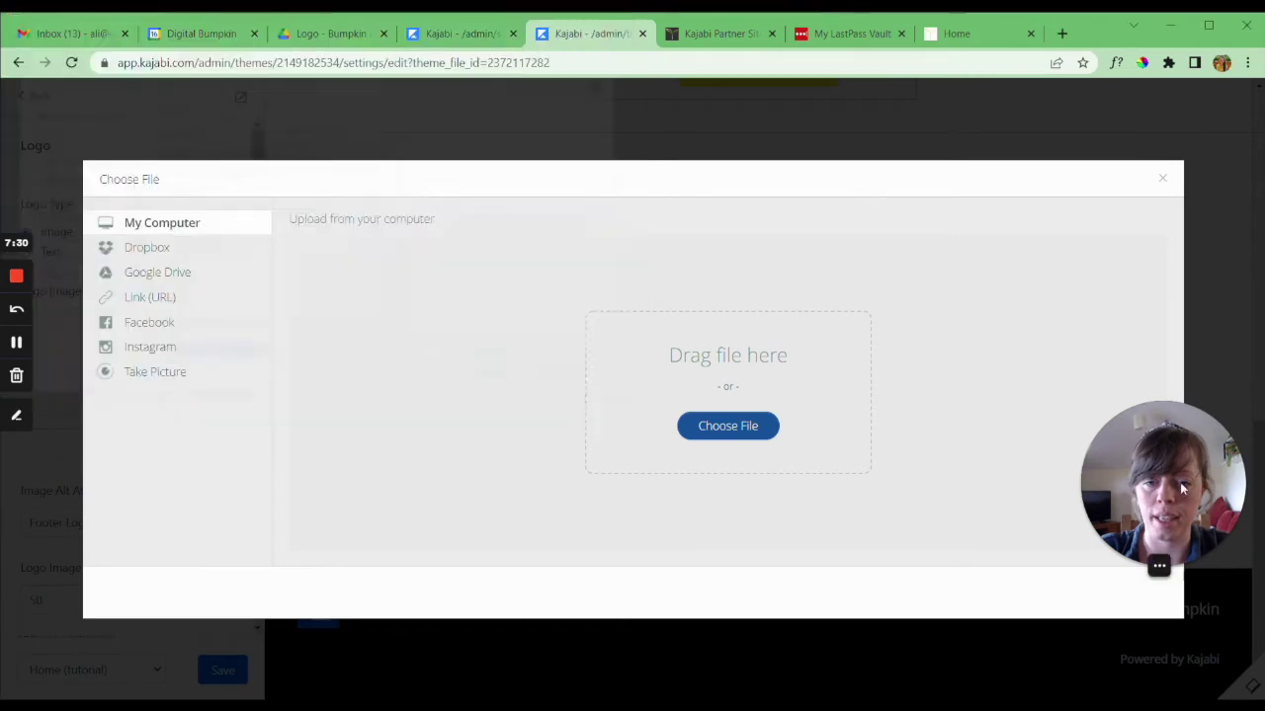
left_click(1129, 591)
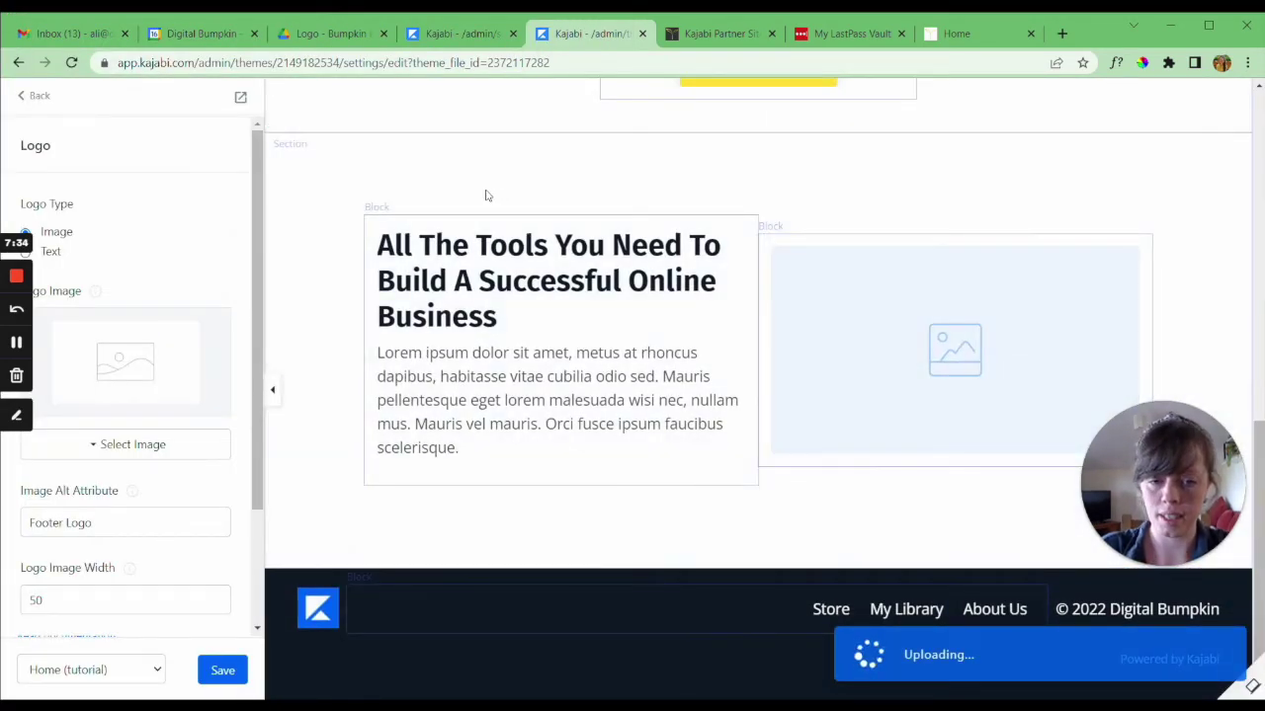
- Set the footer Logo Image Width to 150 and save the theme
left_click(30, 558)
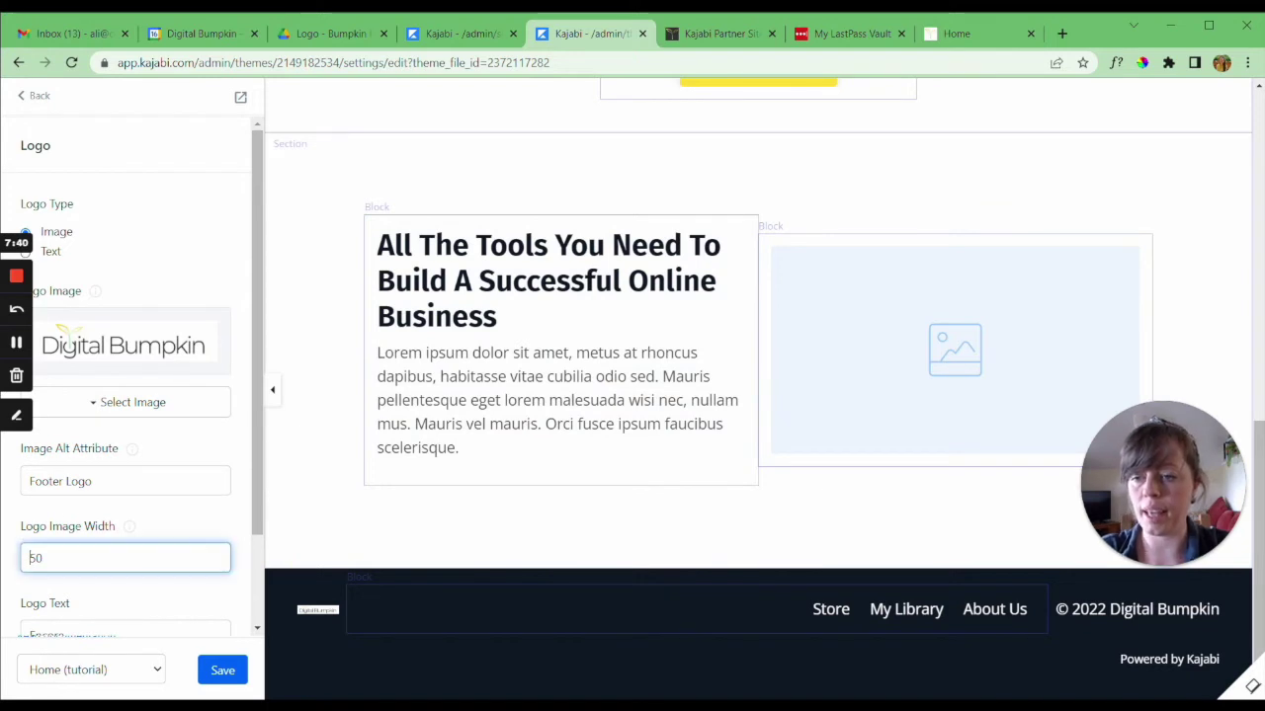
type("1")
left_click(221, 672)
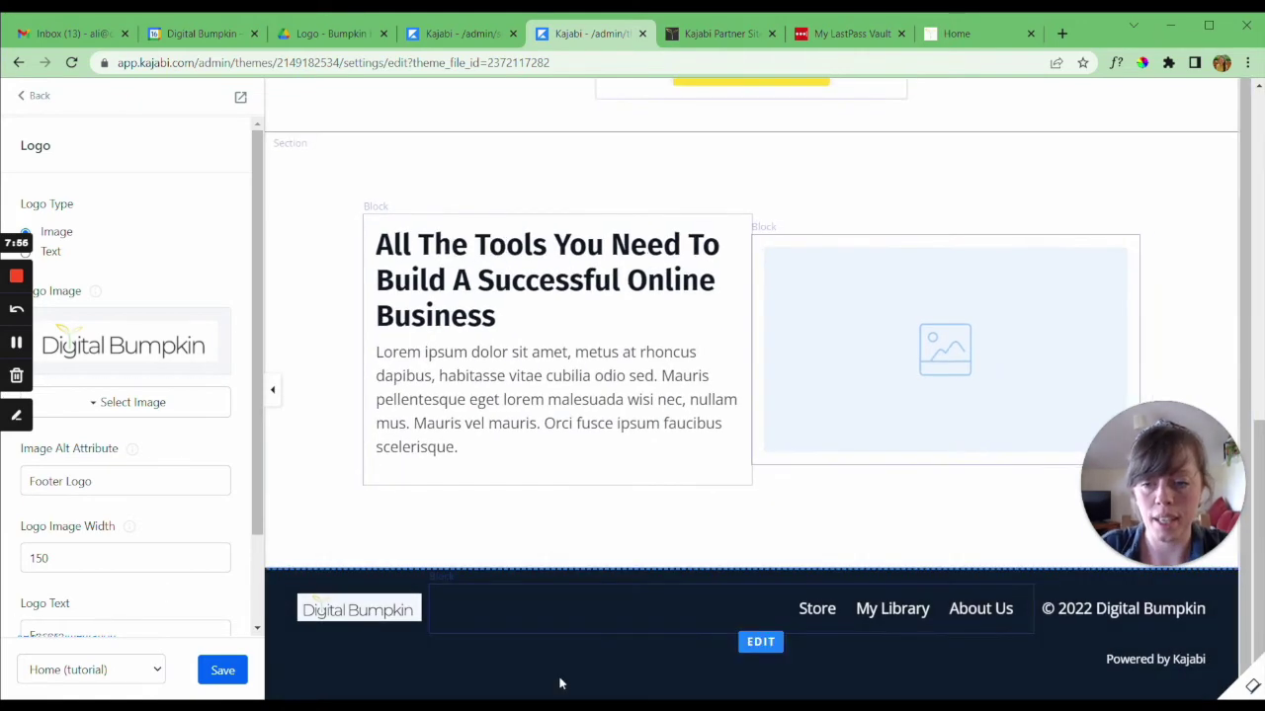
key("ctrl+s")
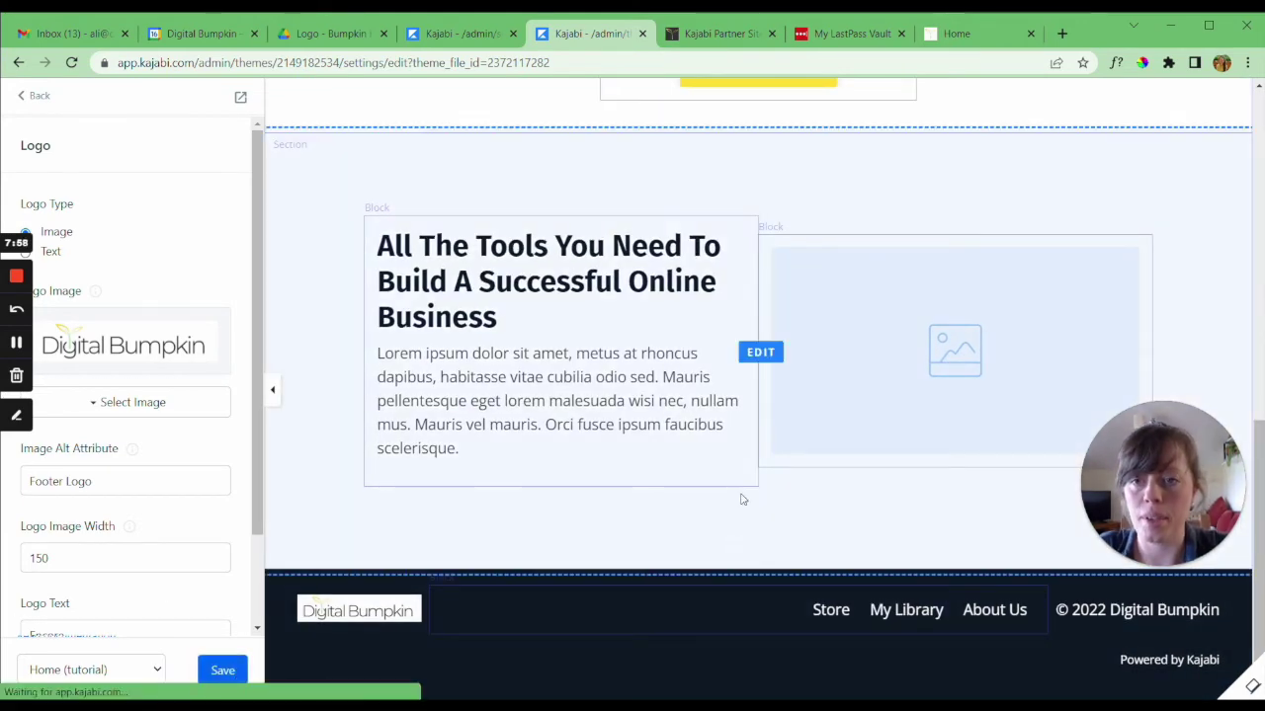
- Open the Online Course product from Products in a new tab and go to its theme page
scroll(556, 438, "up", 10)
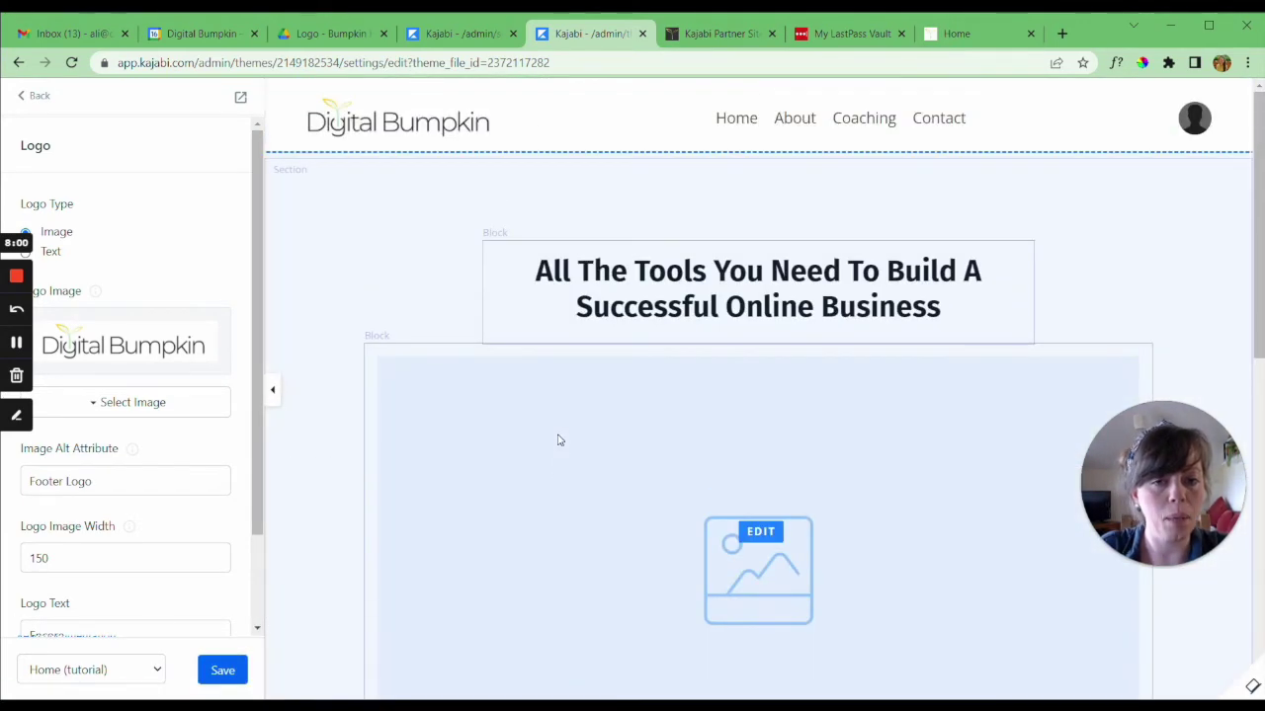
scroll(757, 543, "down", 4)
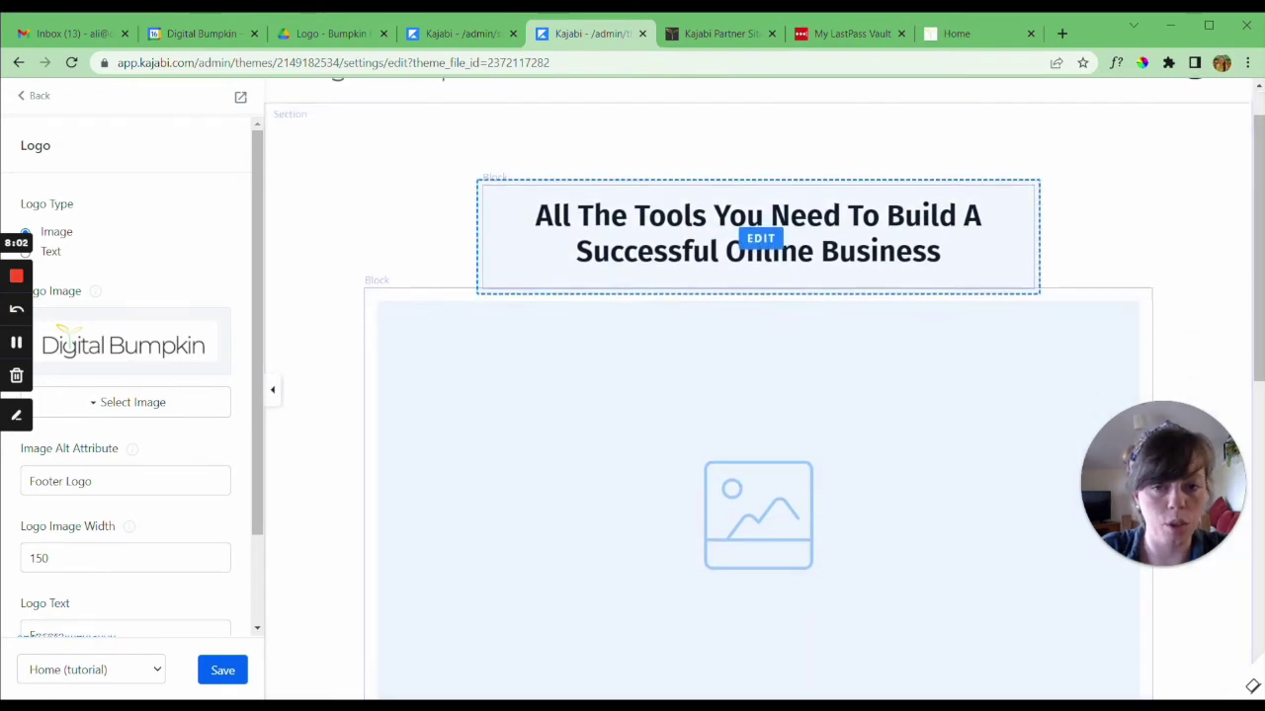
scroll(945, 277, "down", 5)
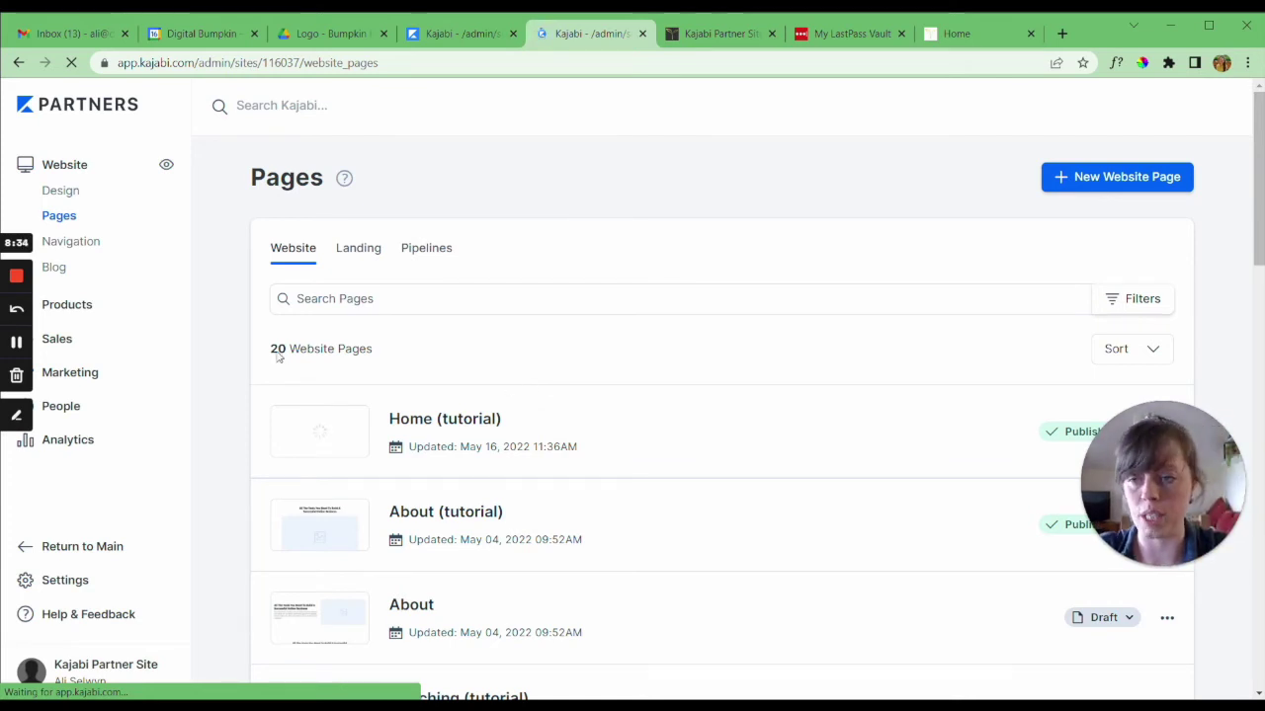
left_click(94, 306)
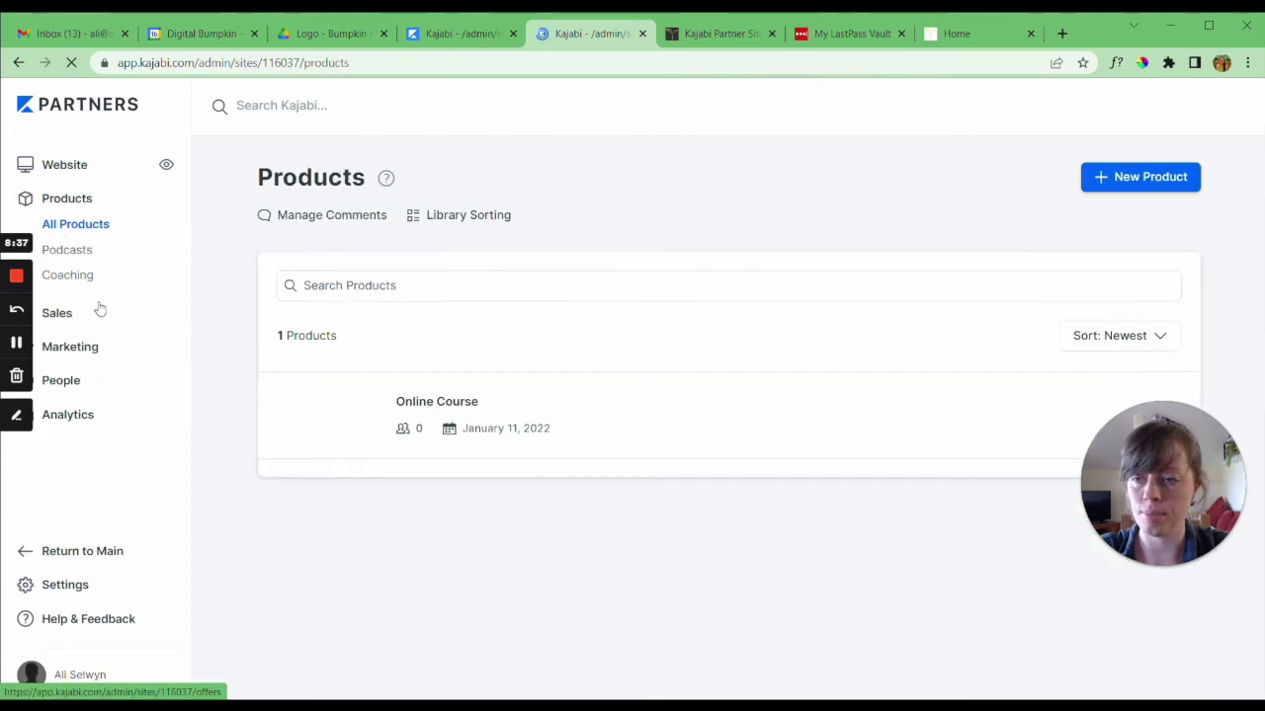
right_click(428, 414)
left_click(479, 419)
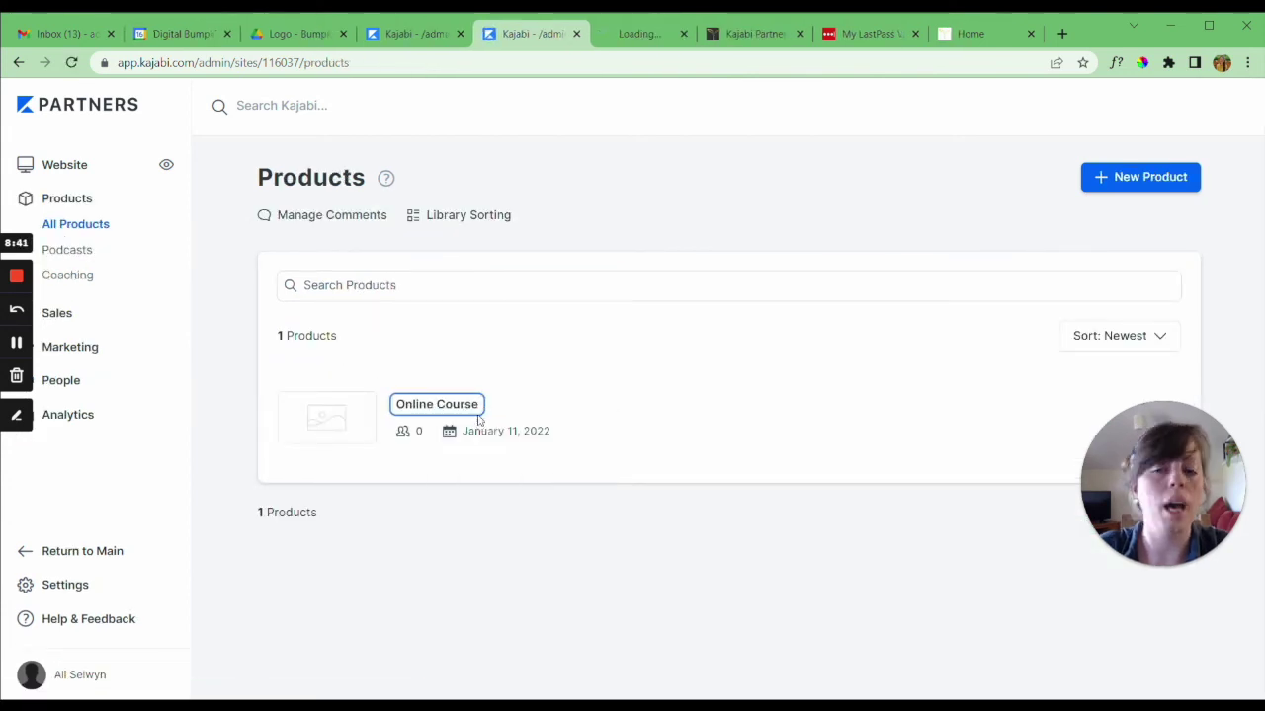
left_click(635, 35)
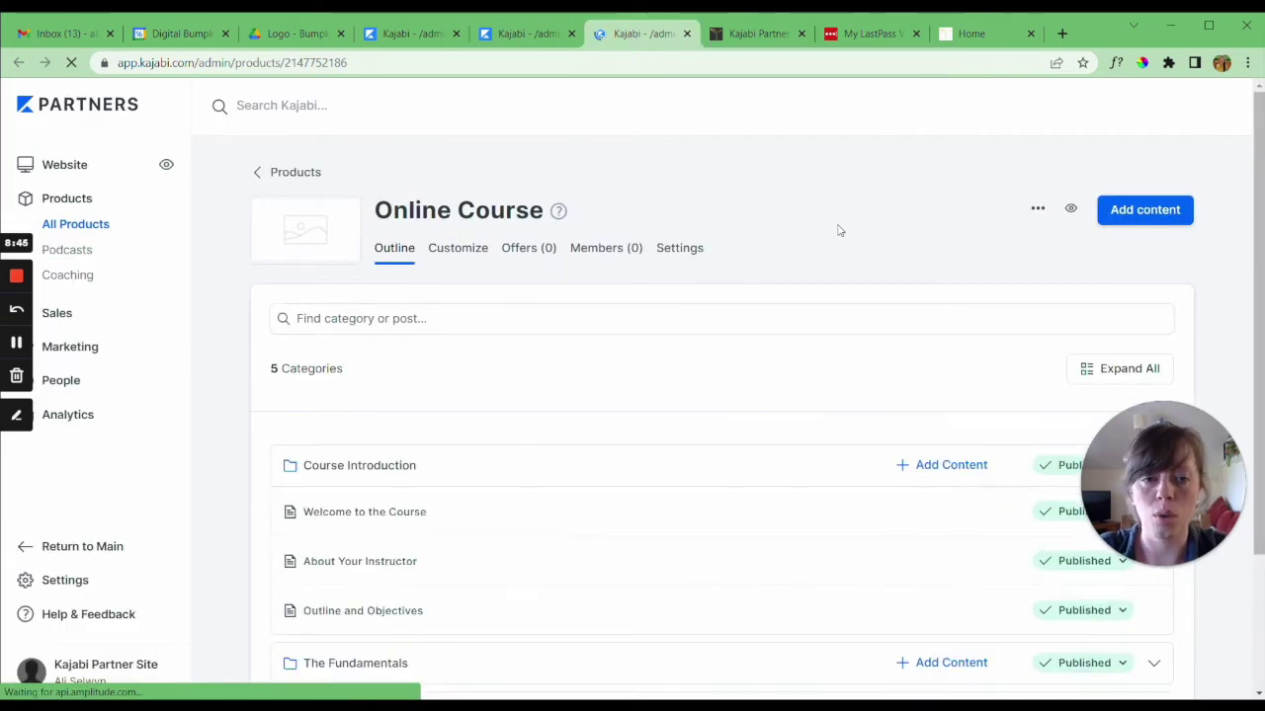
left_click(454, 253)
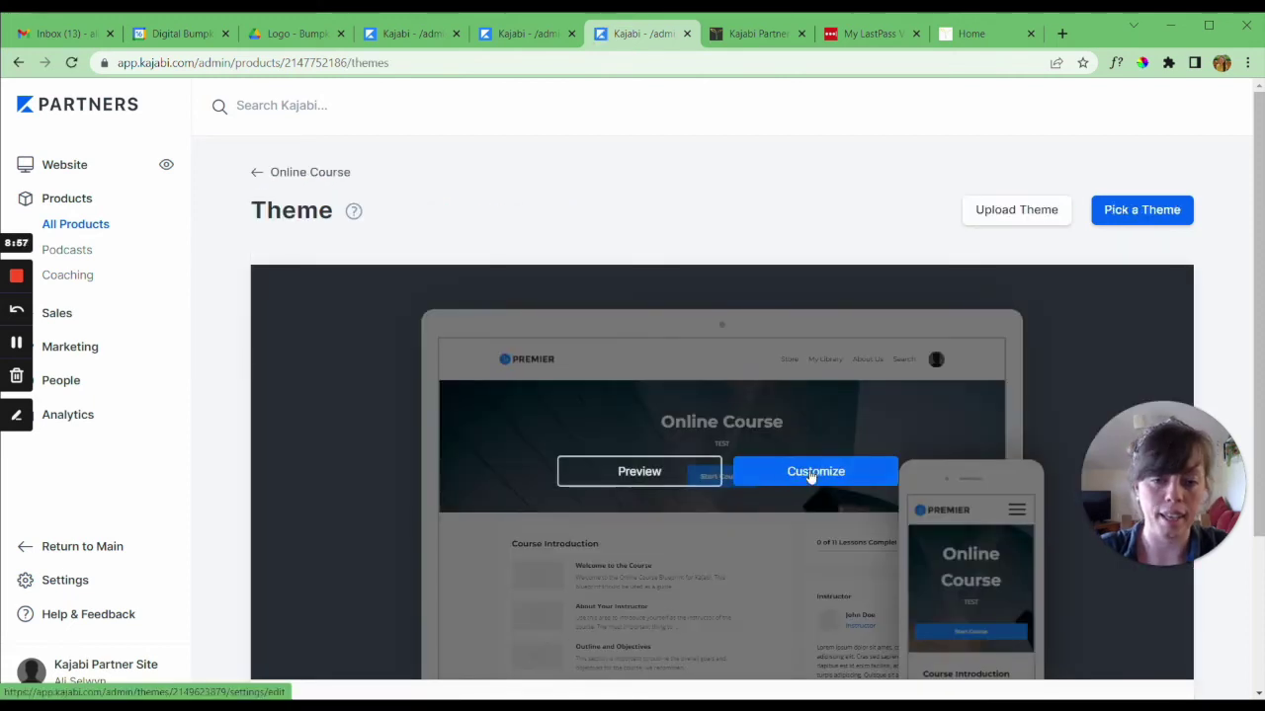
- Upload the Digital Bumpkin_Website image as the course theme's header logo
left_click(805, 474)
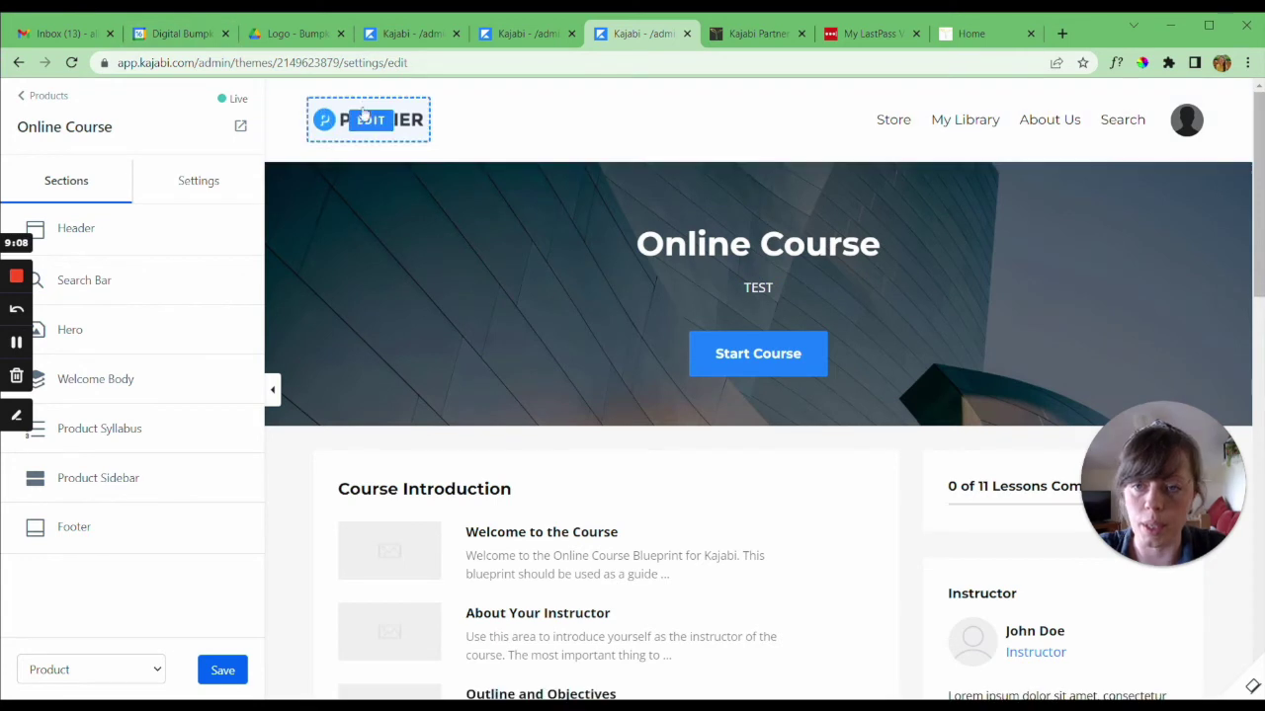
left_click(72, 237)
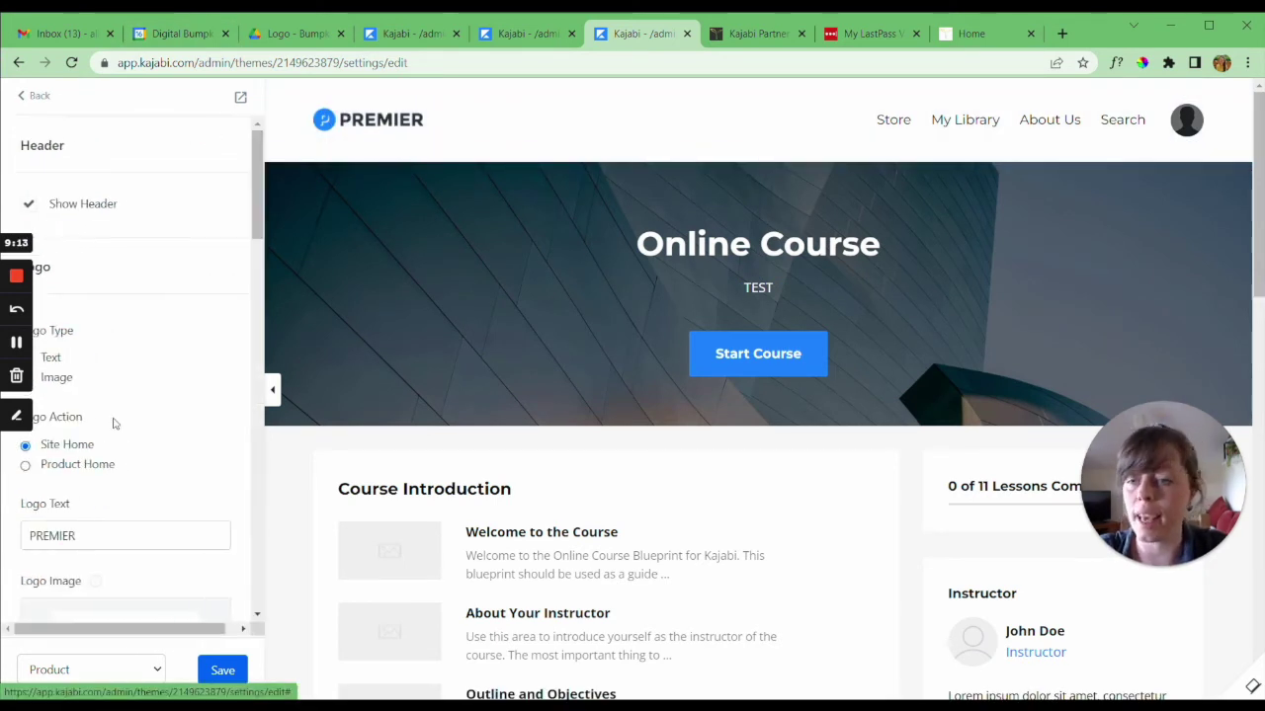
scroll(72, 508, "down", 2)
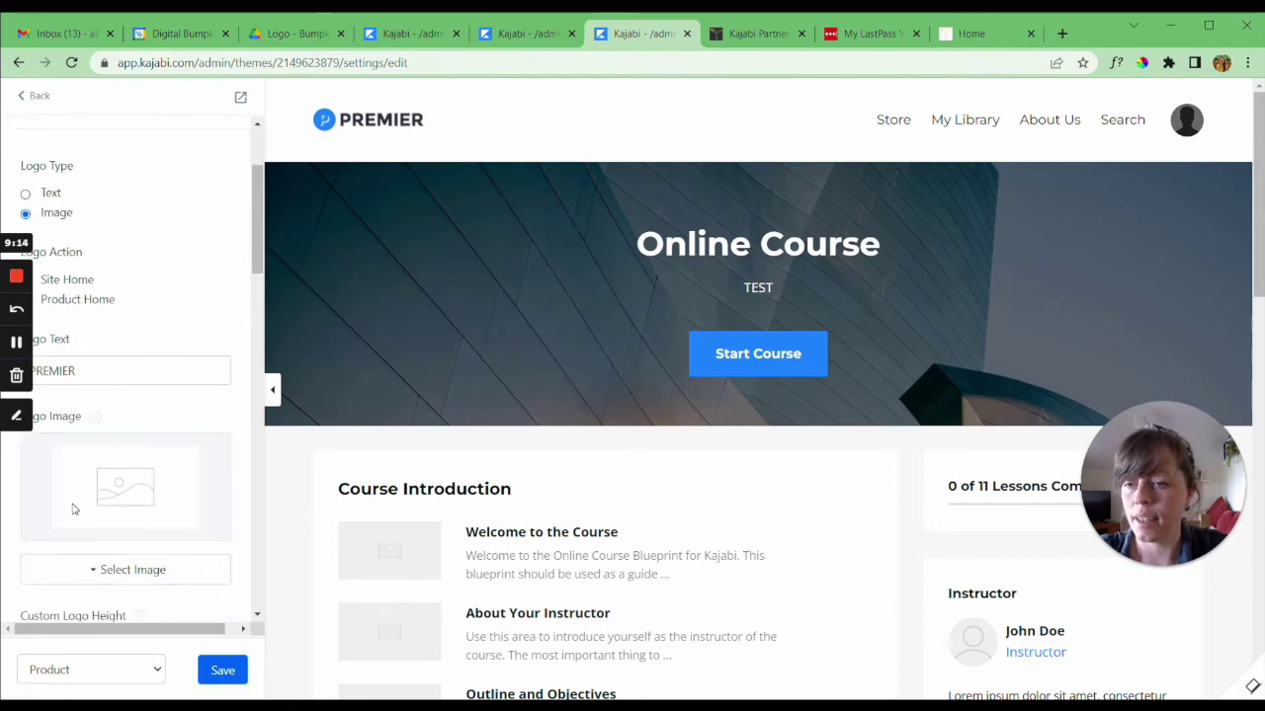
left_click(83, 572)
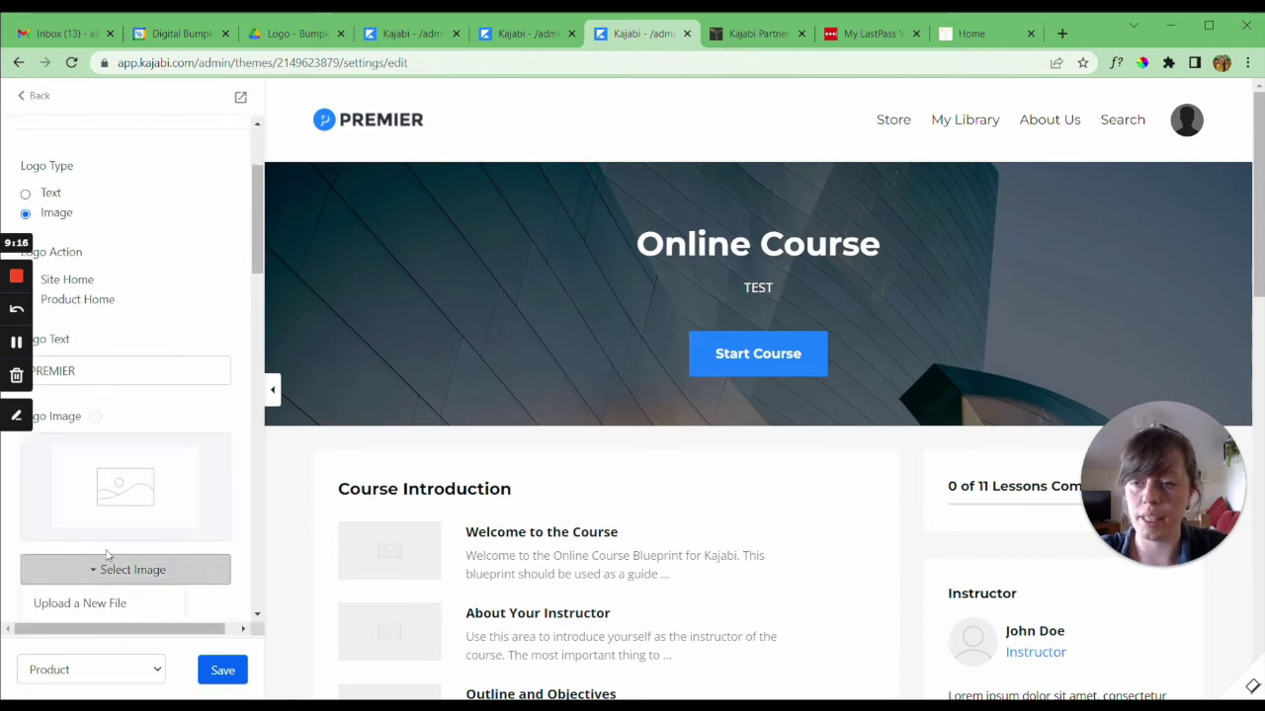
left_click(81, 603)
left_click(713, 432)
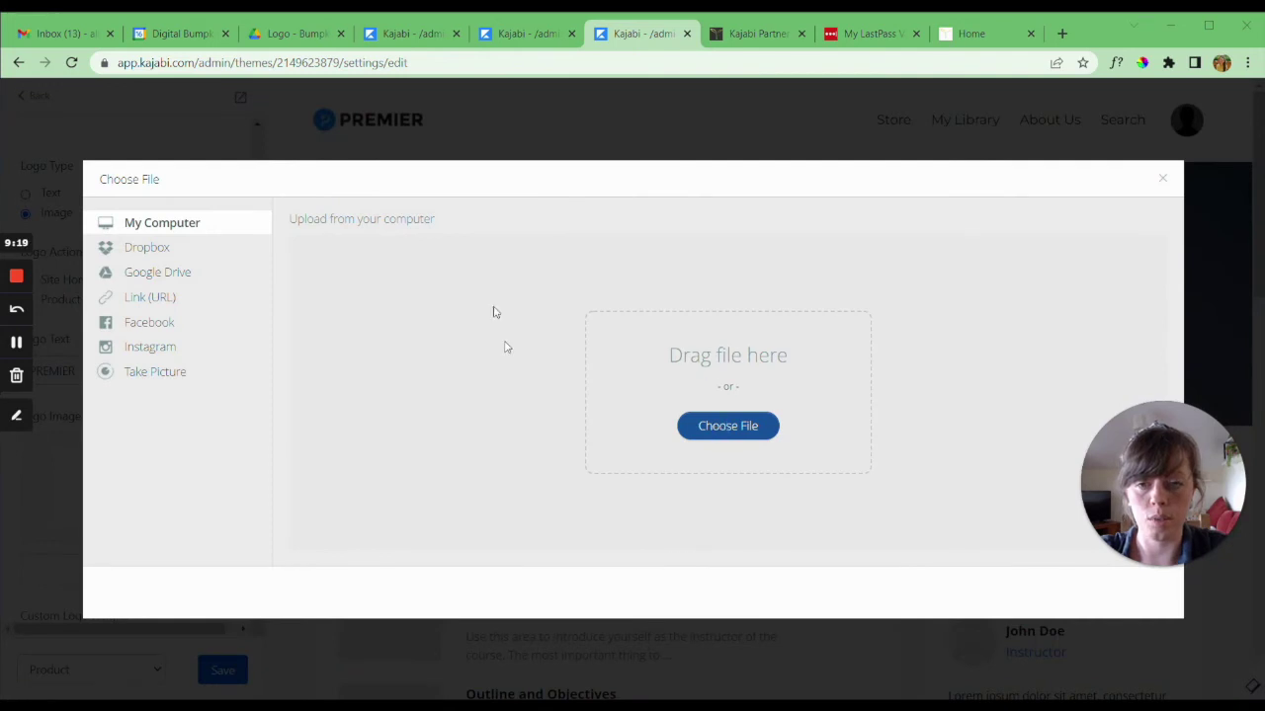
left_click(221, 152)
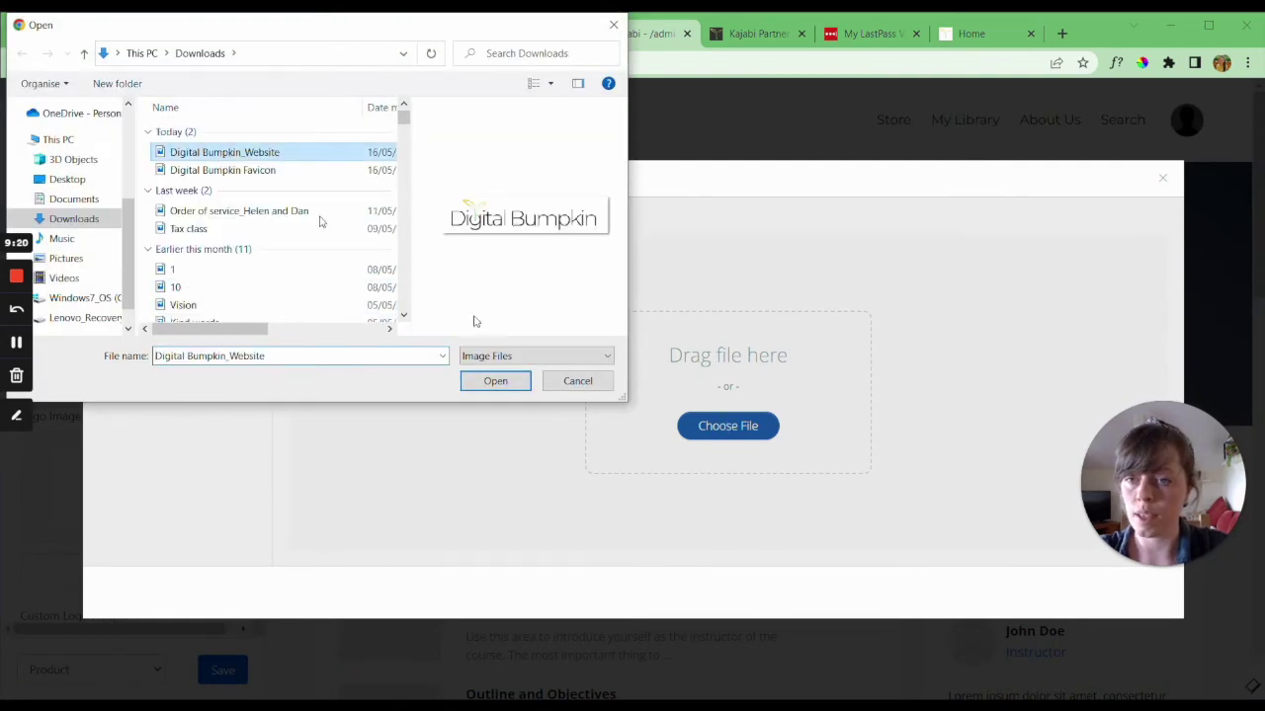
left_click(495, 380)
left_click(1134, 591)
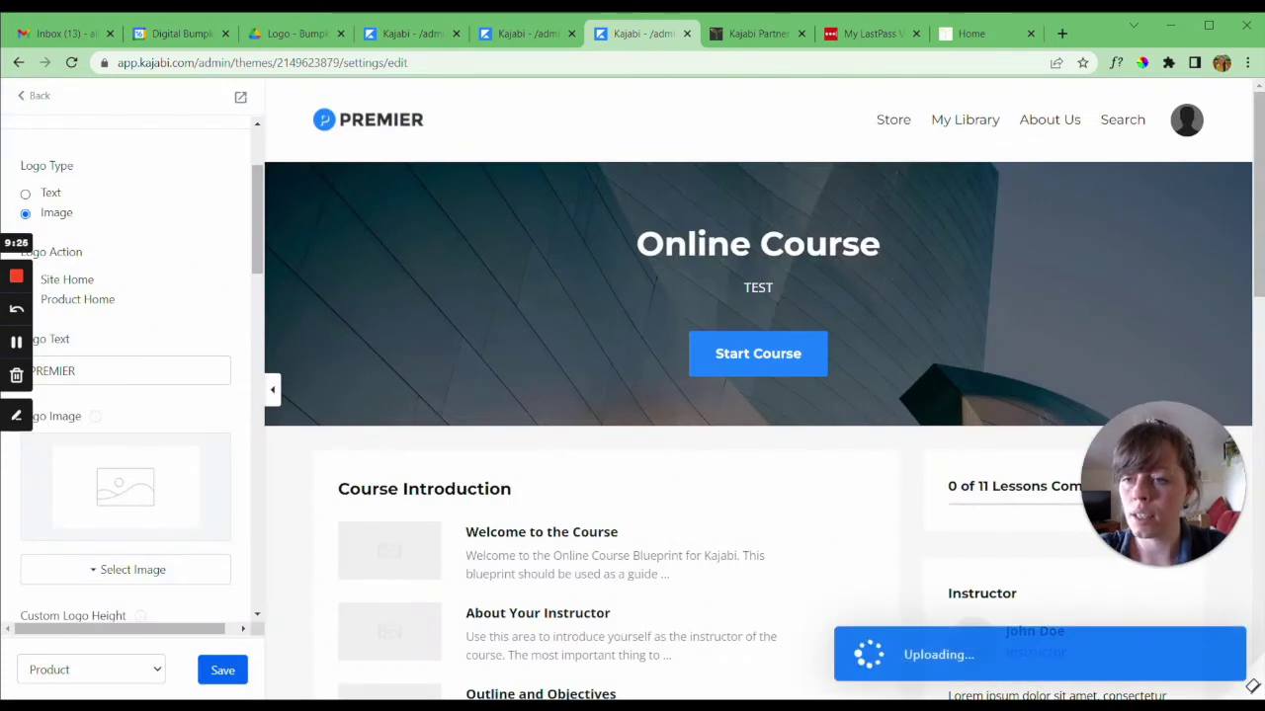
- Replace the header Logo Text PREMIER with 'Digital Bumpkin'
double_click(105, 374)
type("Digital b")
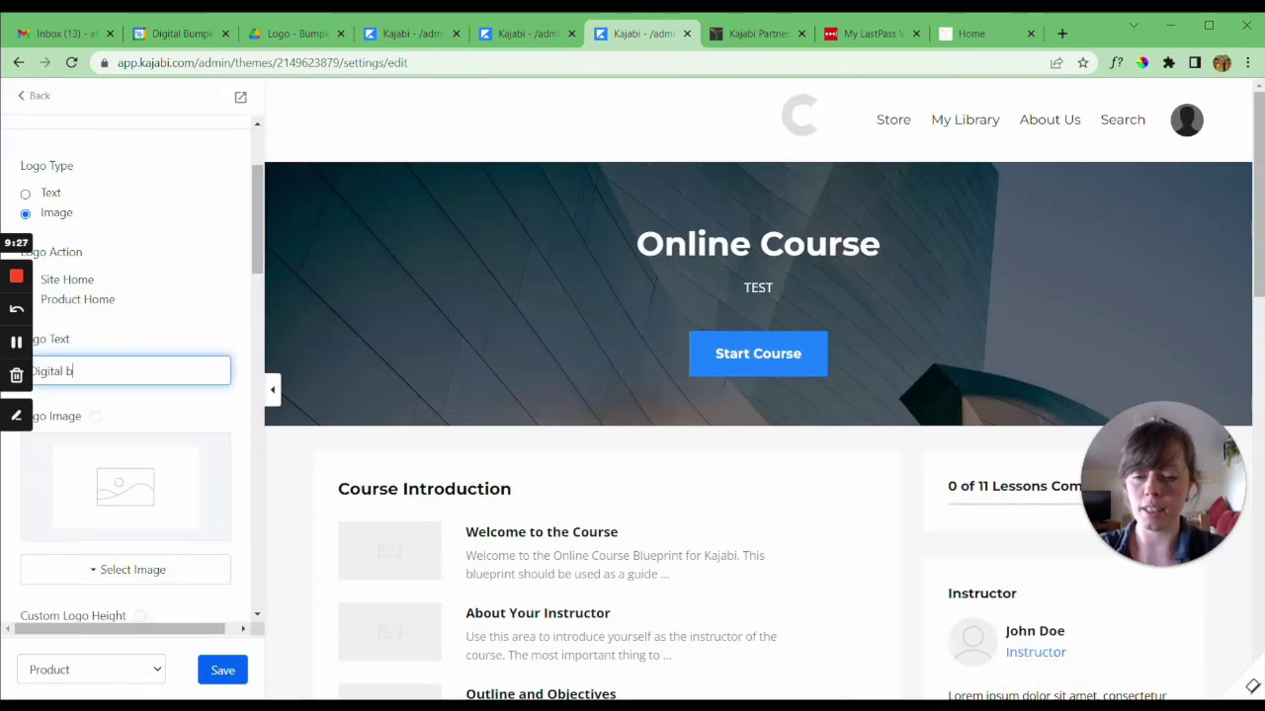
key("BackSpace")
type("Bumpk")
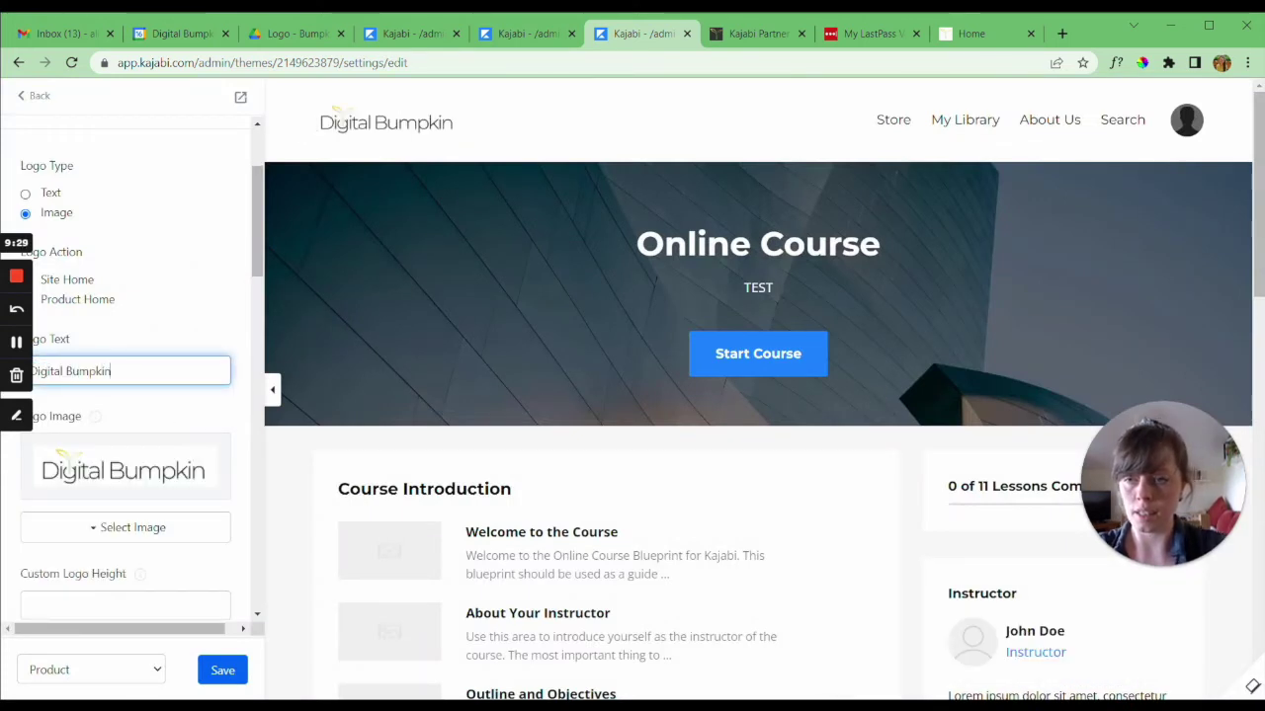
type("in")
scroll(124, 445, "down", 1)
left_click(124, 523)
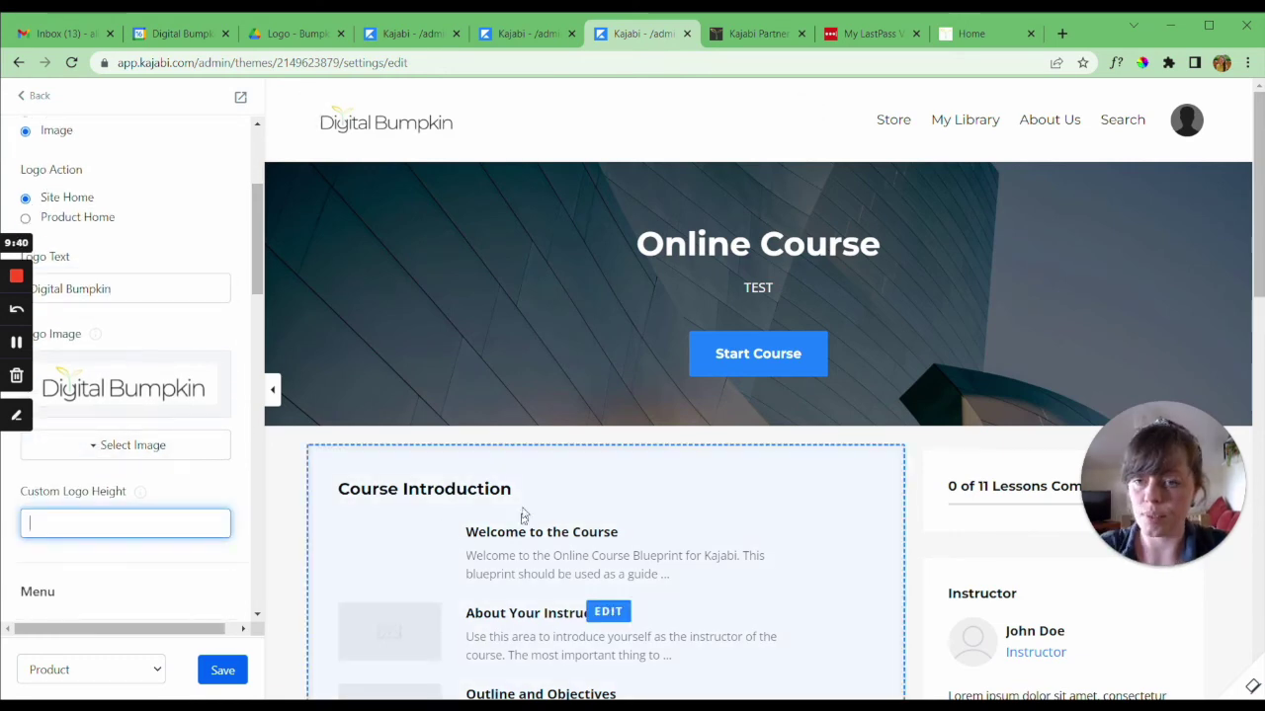
scroll(101, 305, "up", 3)
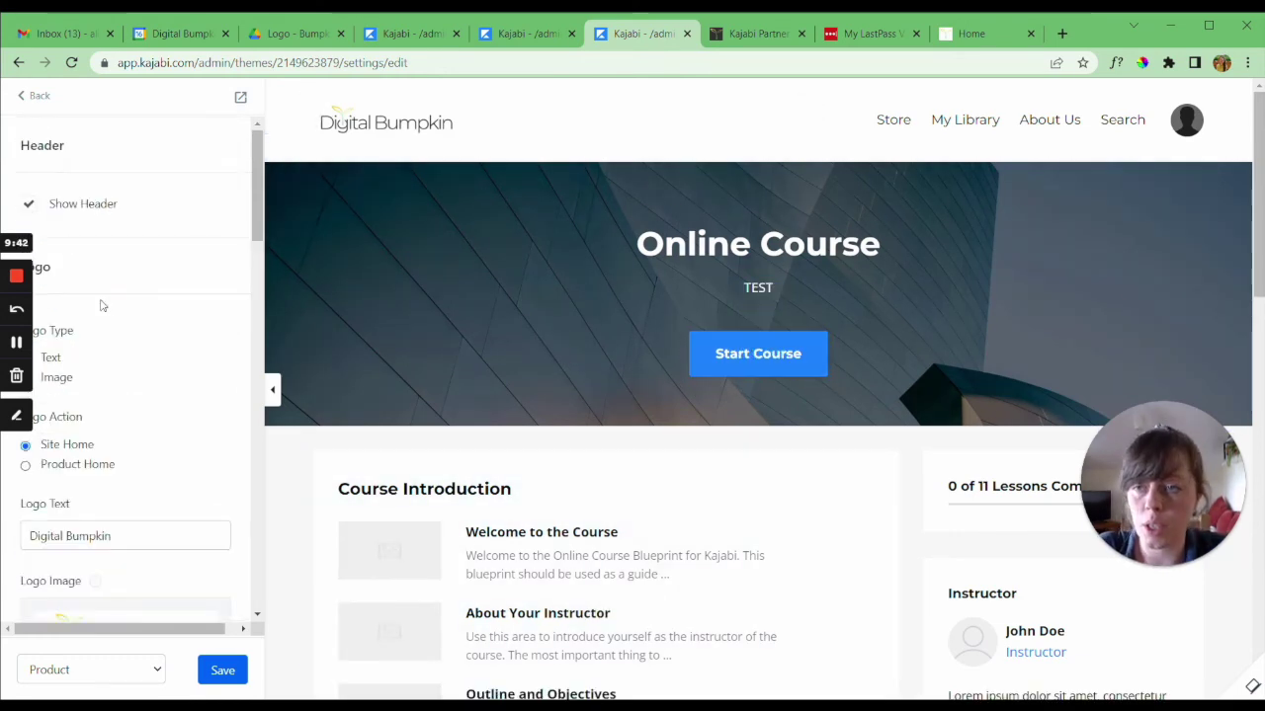
- Change the Color Scheme primary colour from #2E91FC to yellow #FFE450 and save
left_click(27, 97)
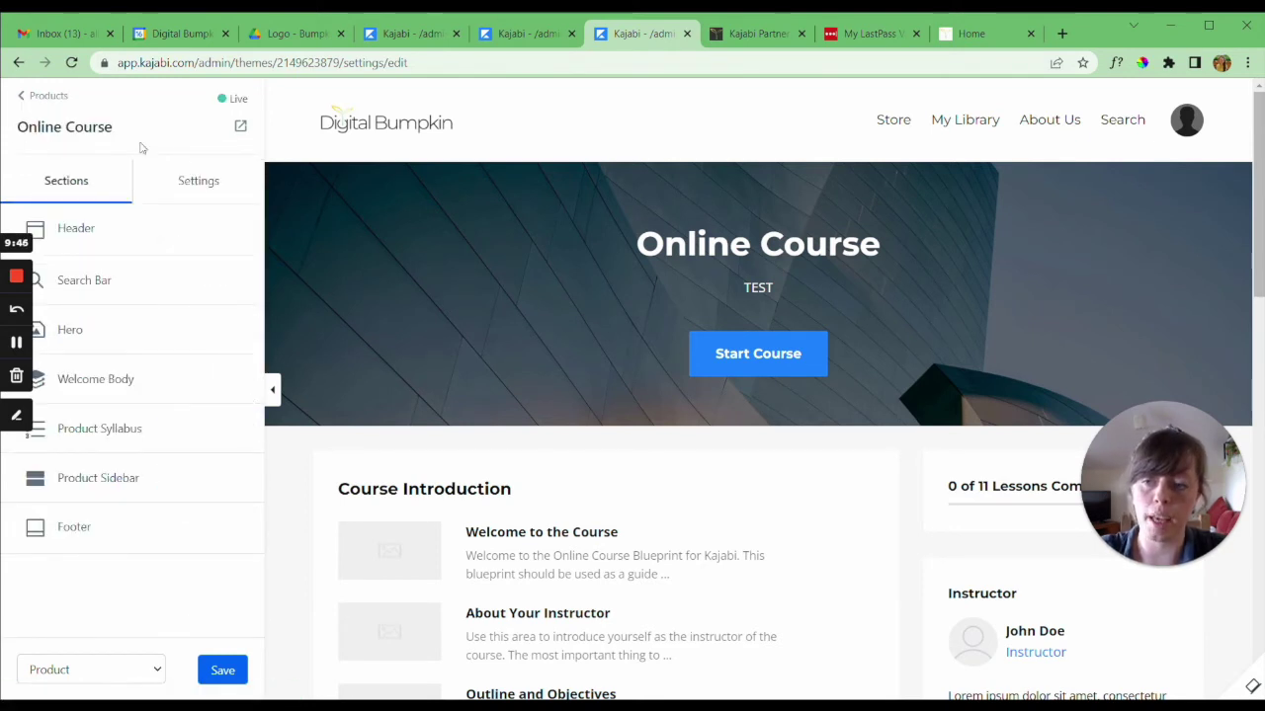
left_click(190, 188)
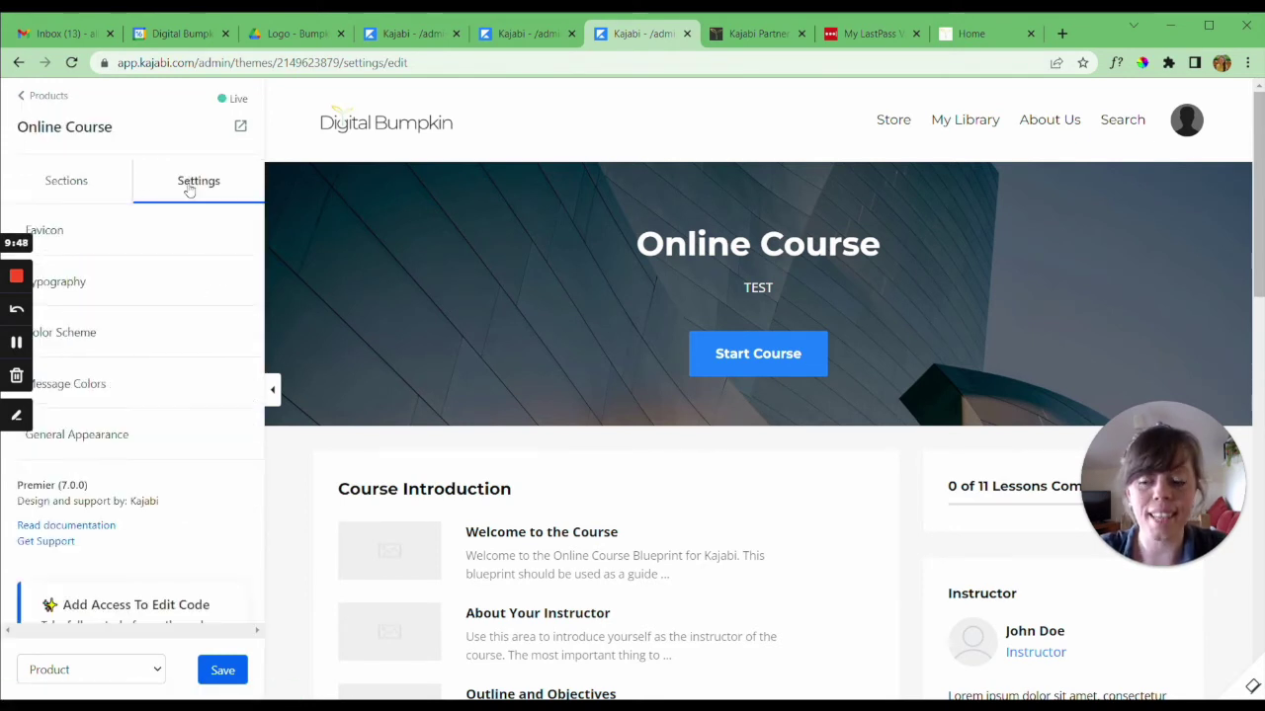
left_click(76, 333)
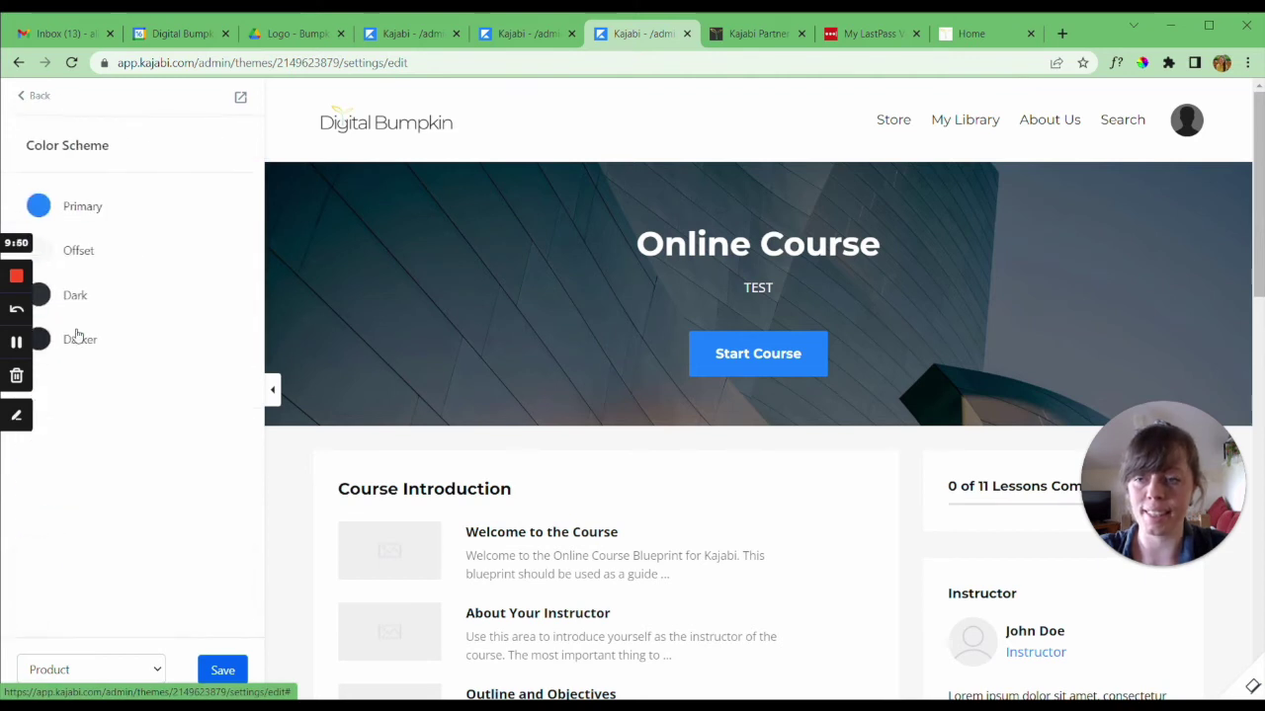
left_click(37, 207)
left_click(175, 425)
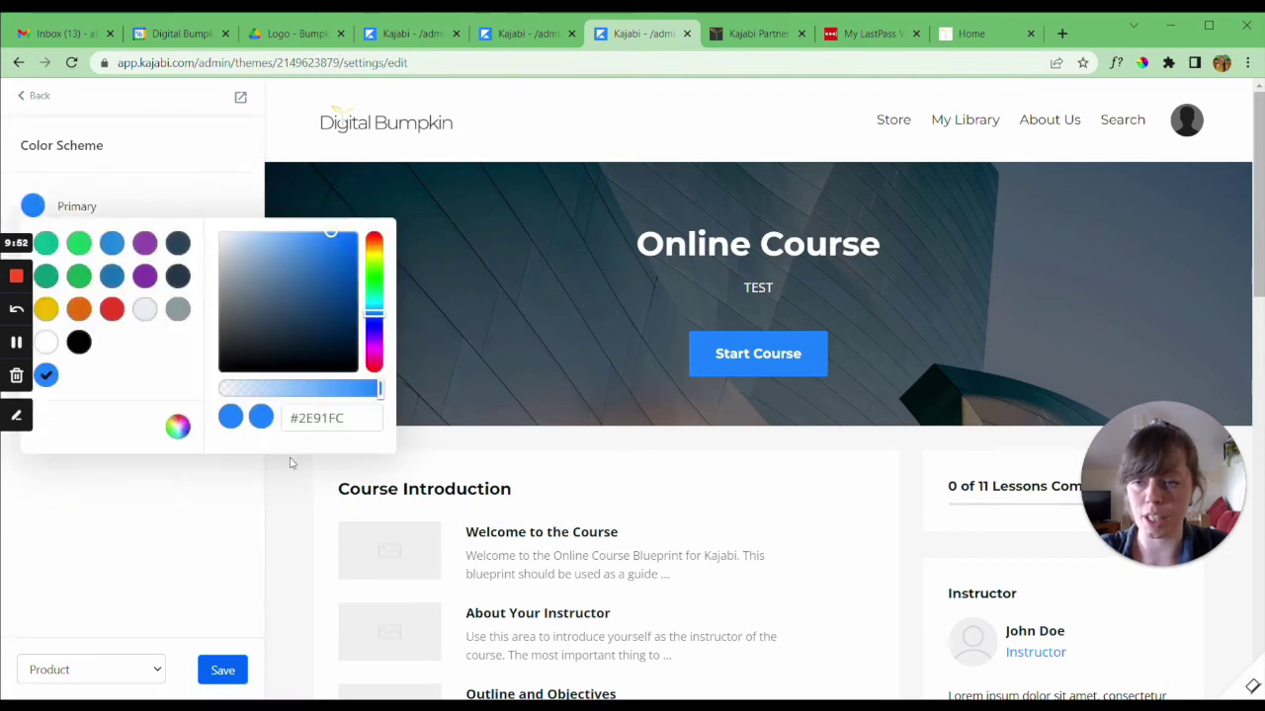
triple_click(318, 418)
type("#F3E453")
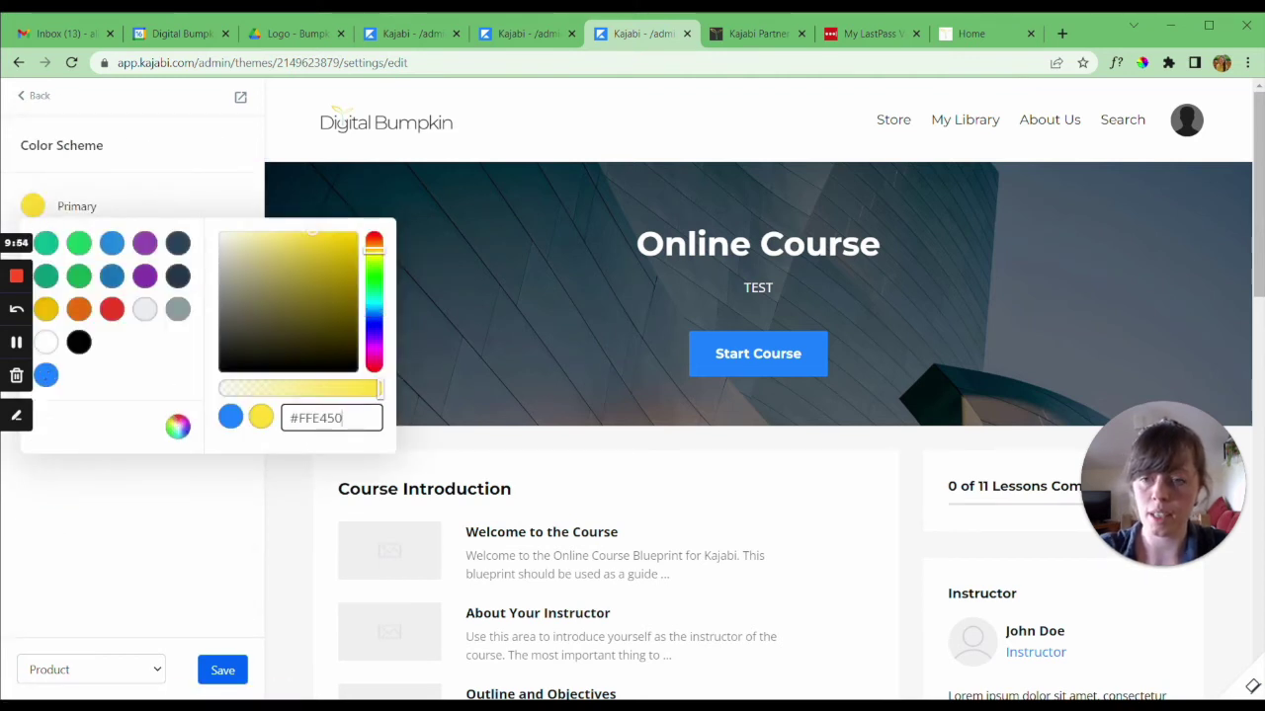
left_click(56, 373)
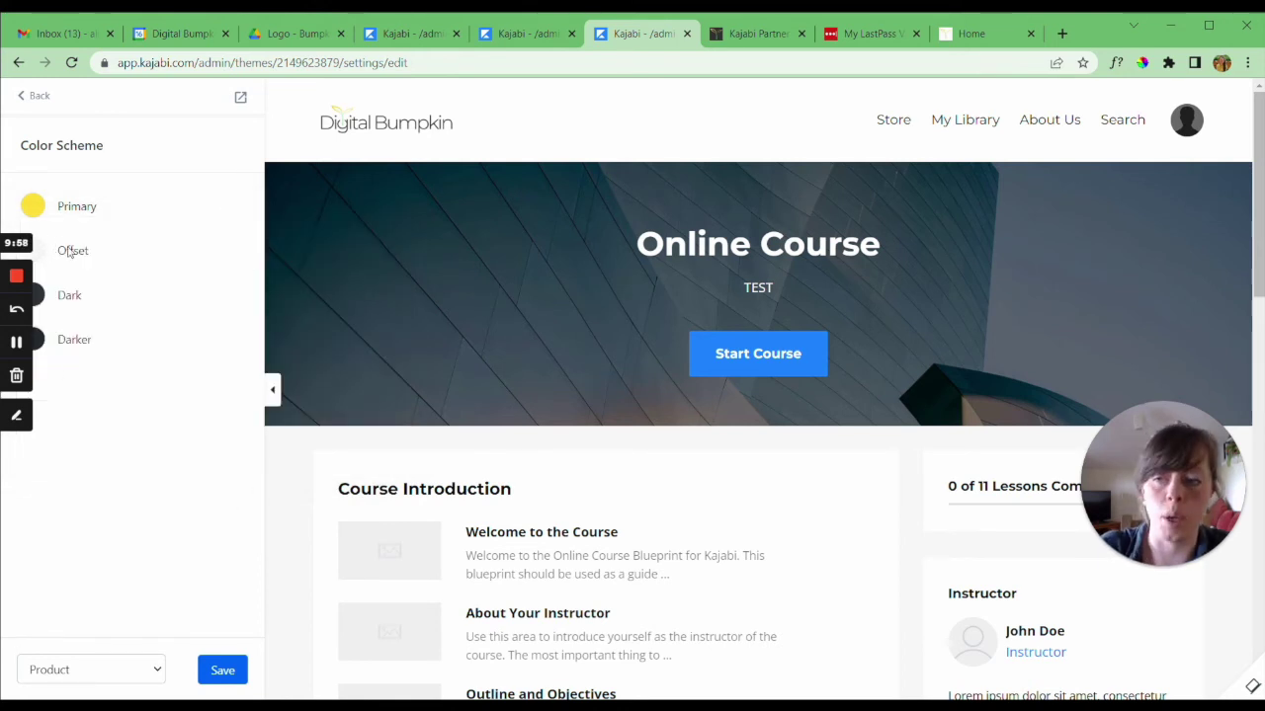
left_click(221, 671)
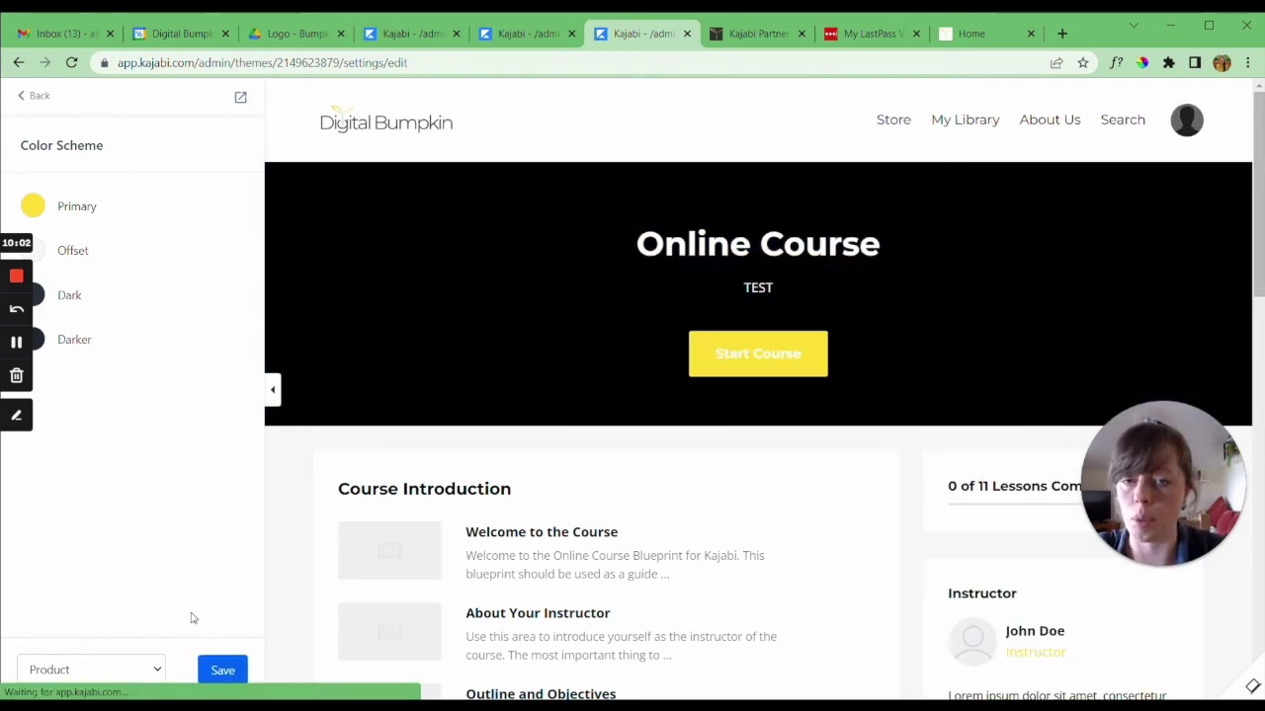
left_click(30, 95)
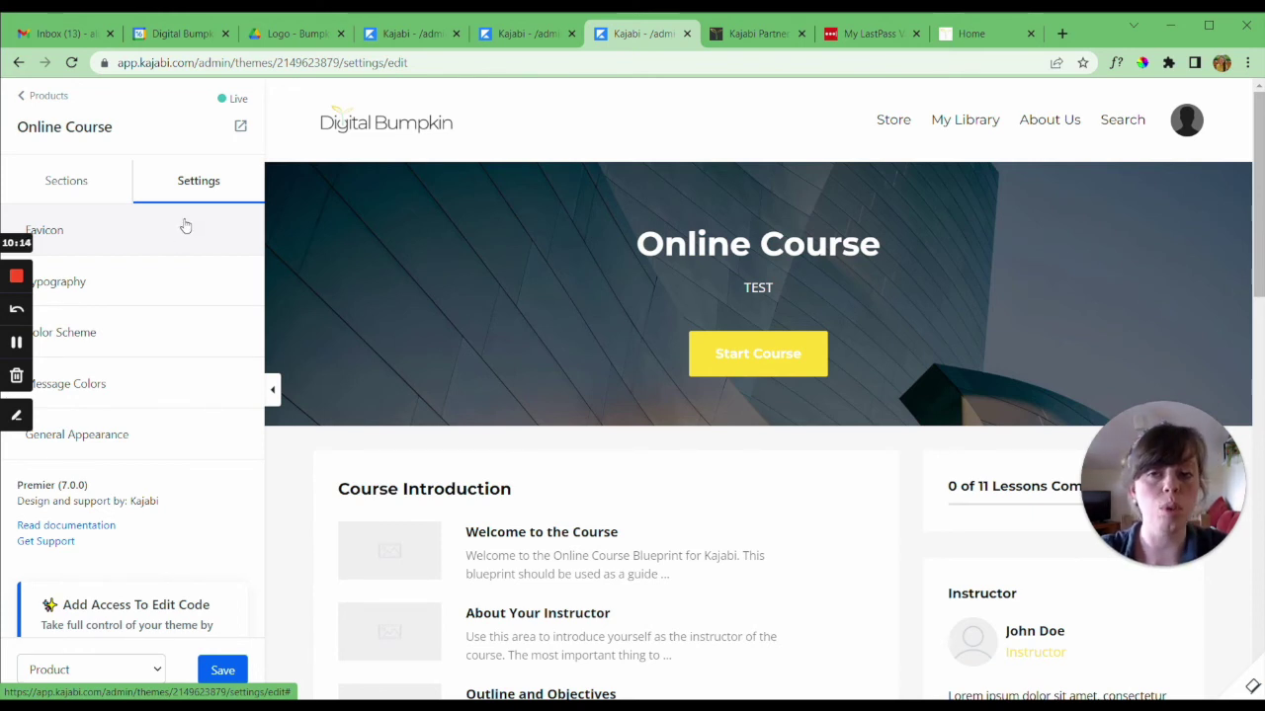
- Preview the course page in a new tab, then return to the theme editor
left_click(240, 125)
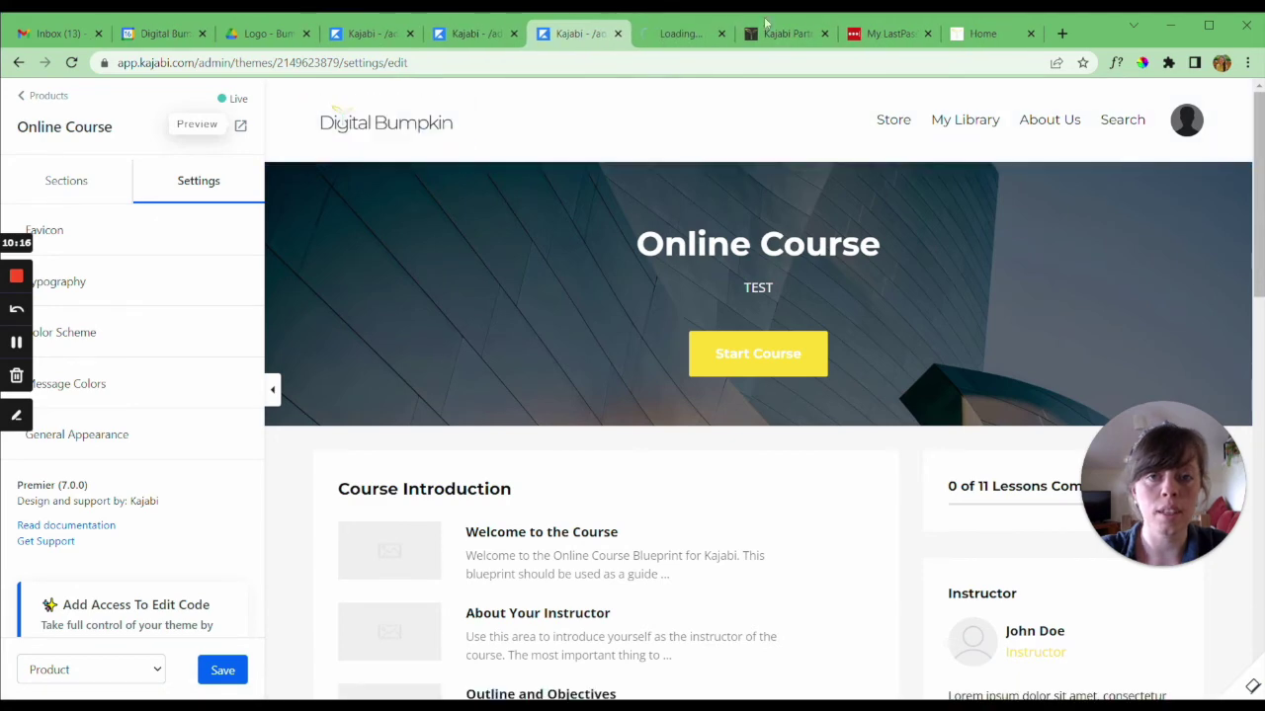
left_click(688, 37)
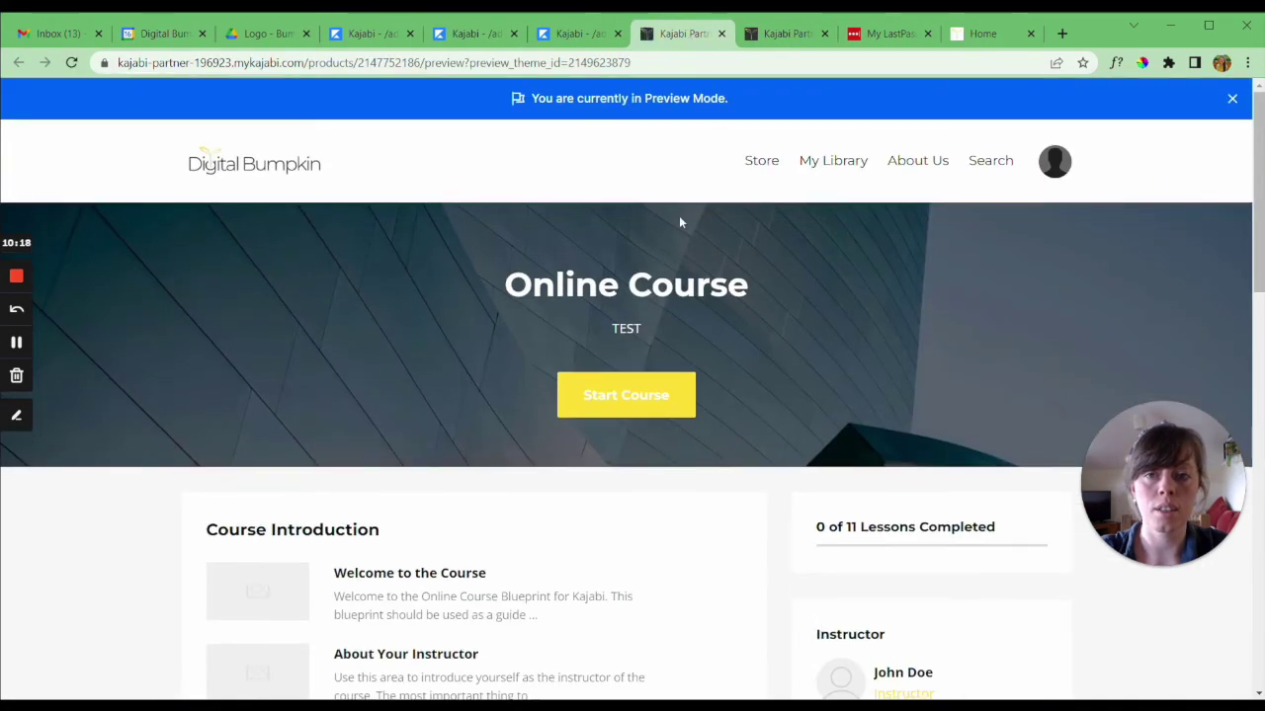
left_click(578, 33)
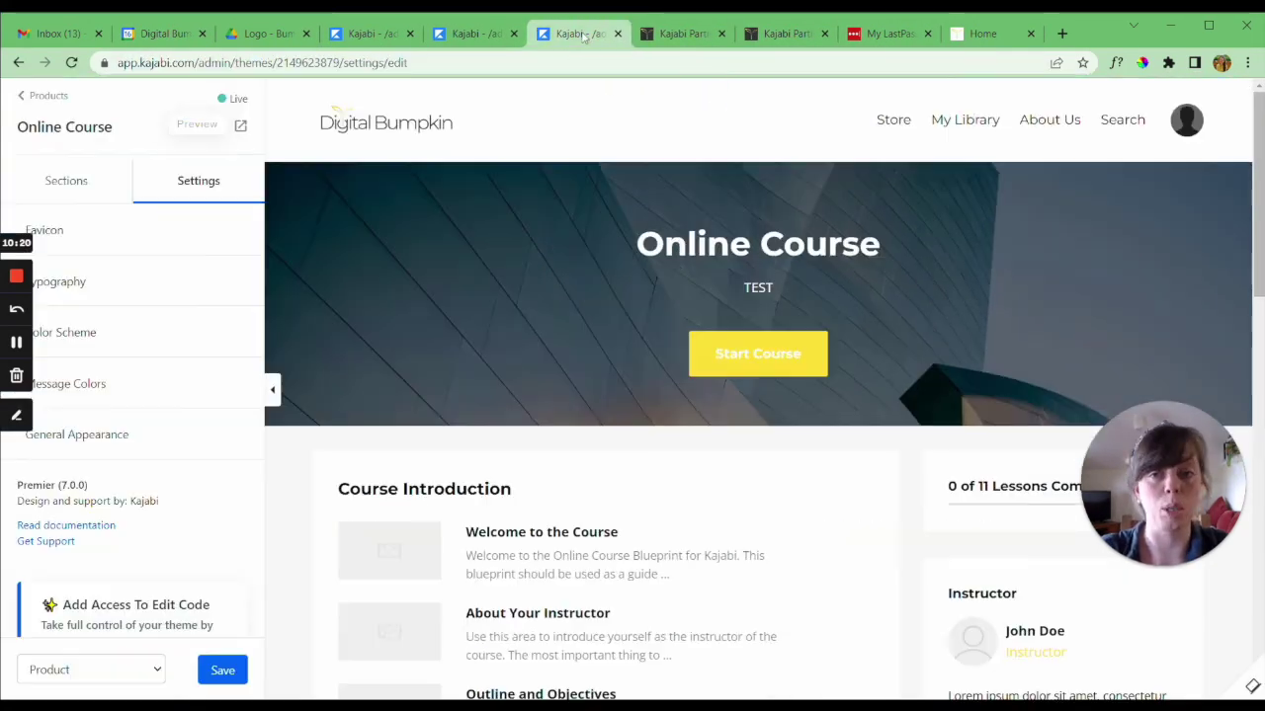
- Open the theme's Favicon settings and its image choices
left_click(43, 231)
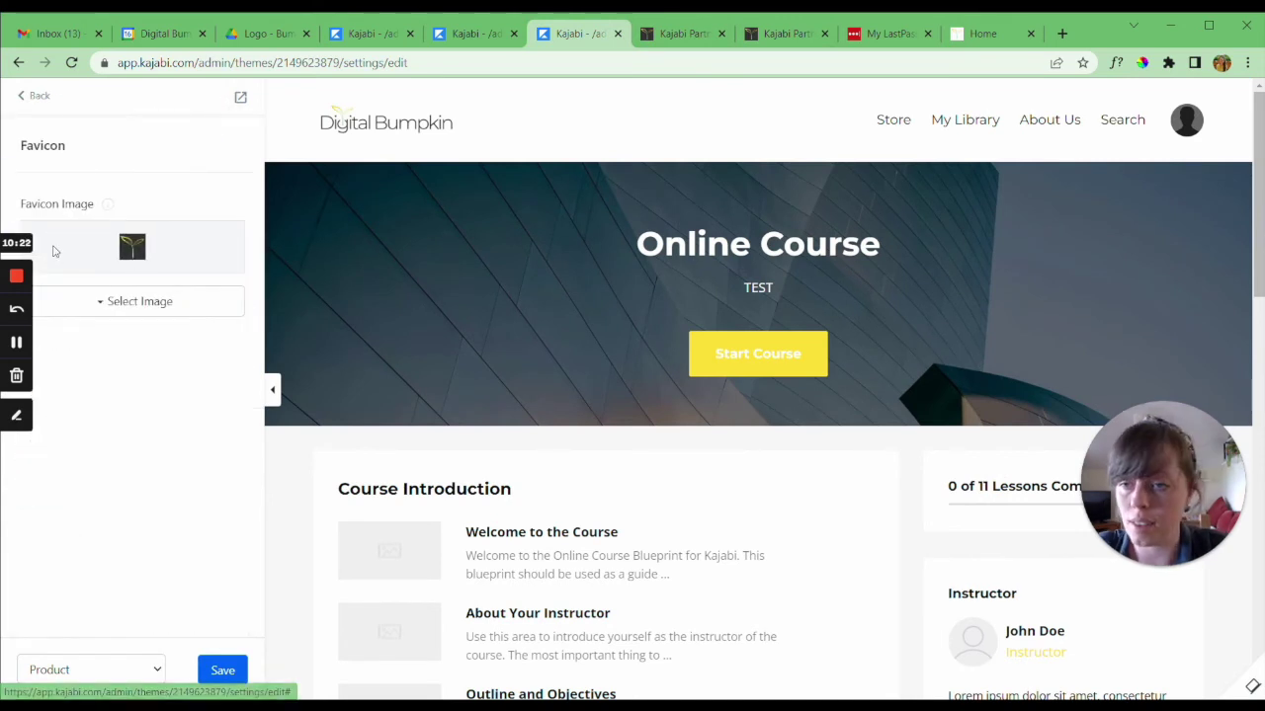
left_click(39, 96)
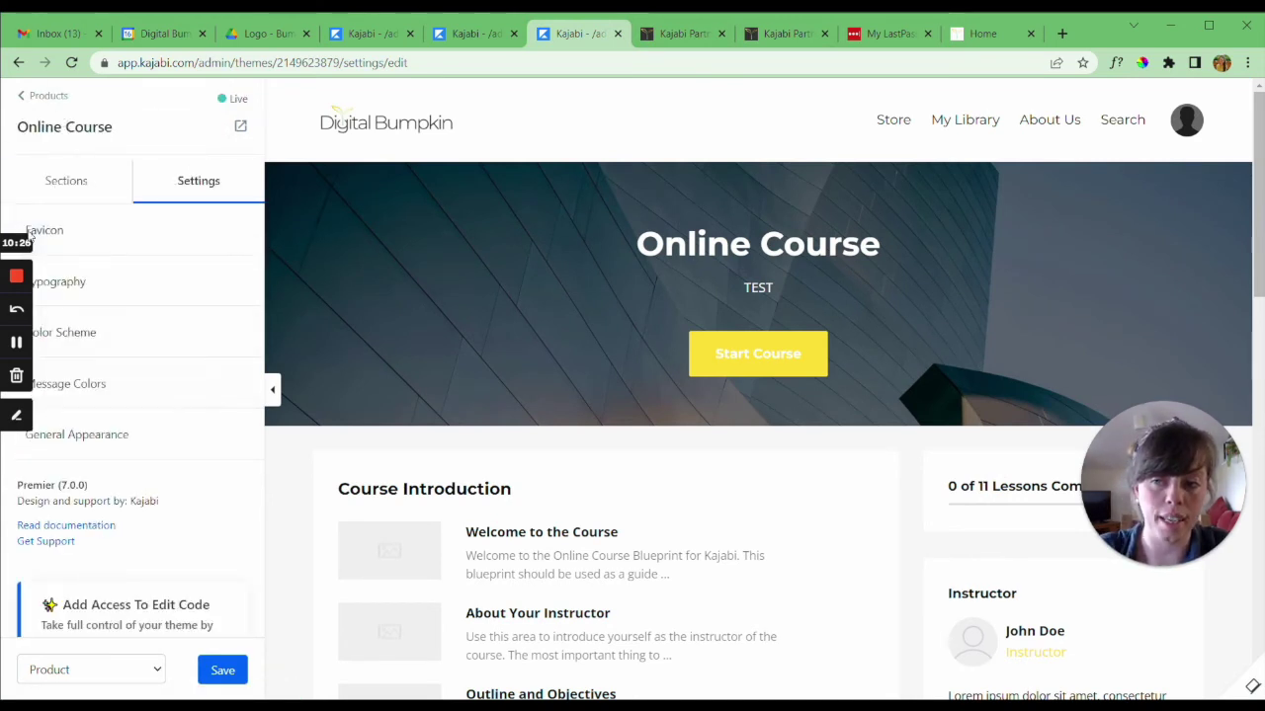
left_click(48, 231)
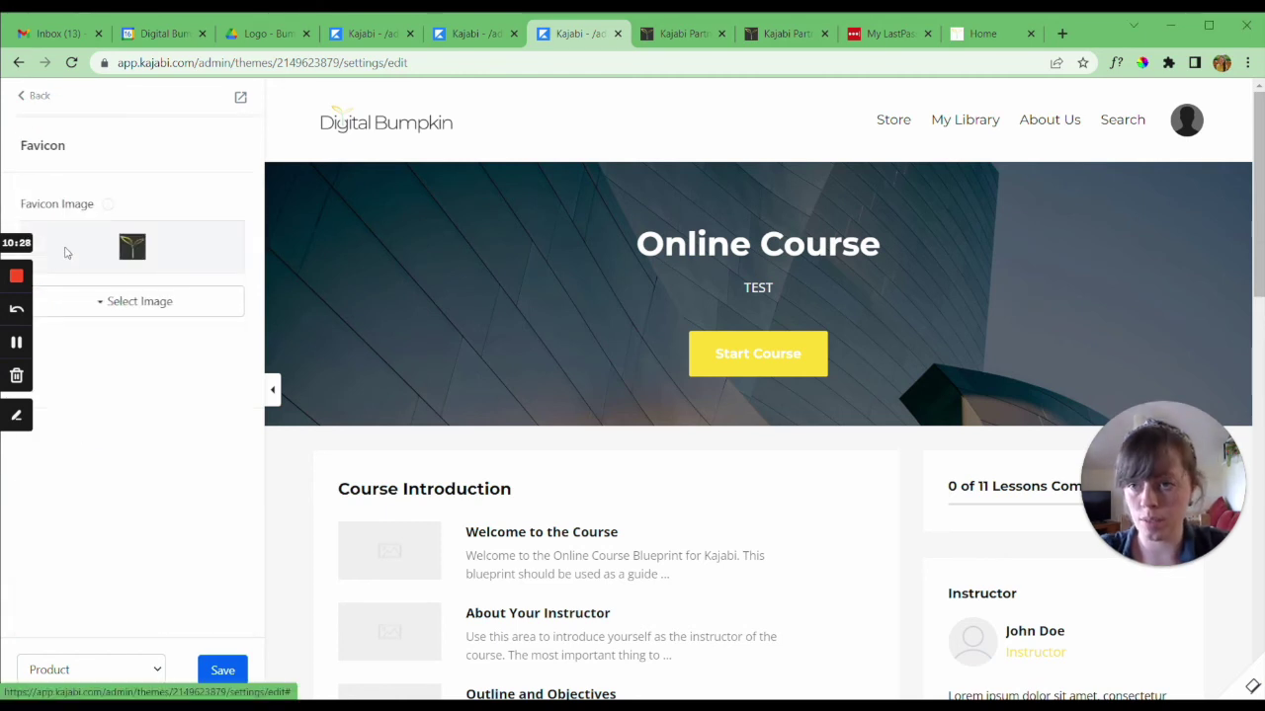
- Upload the Digital Bumpkin Favicon file from Downloads as the favicon image
left_click(139, 307)
left_click(104, 338)
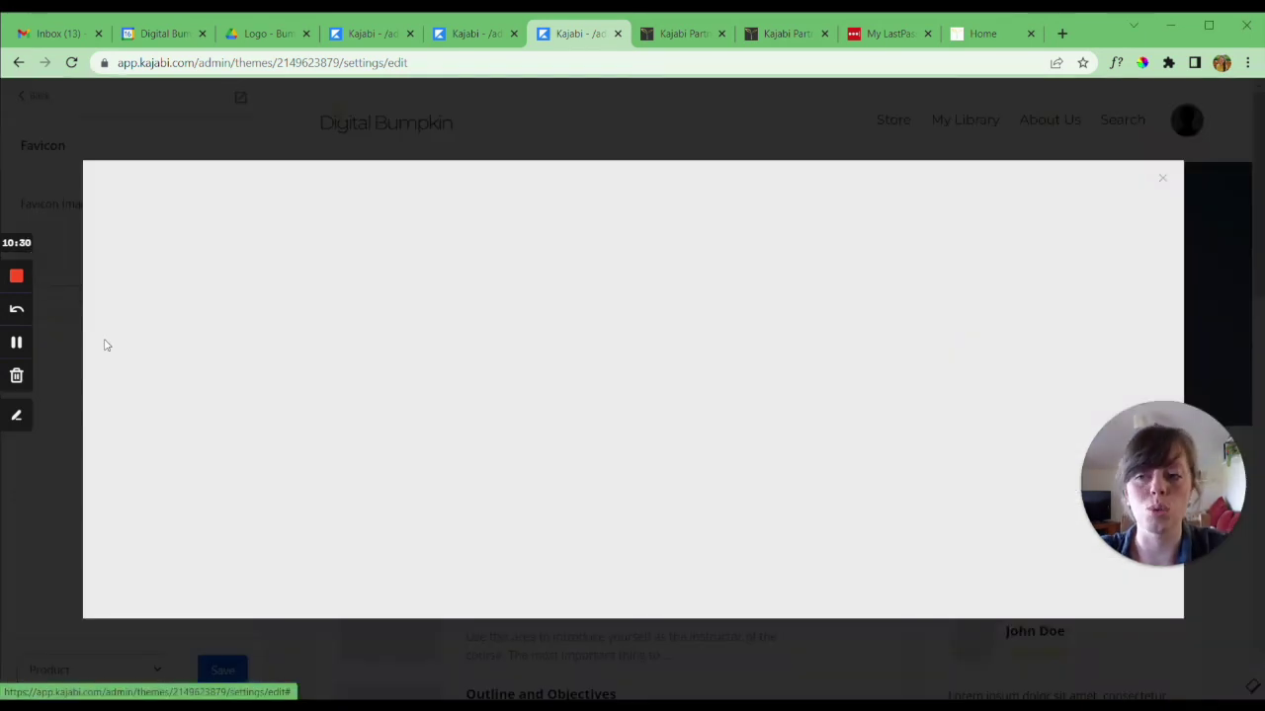
left_click(729, 435)
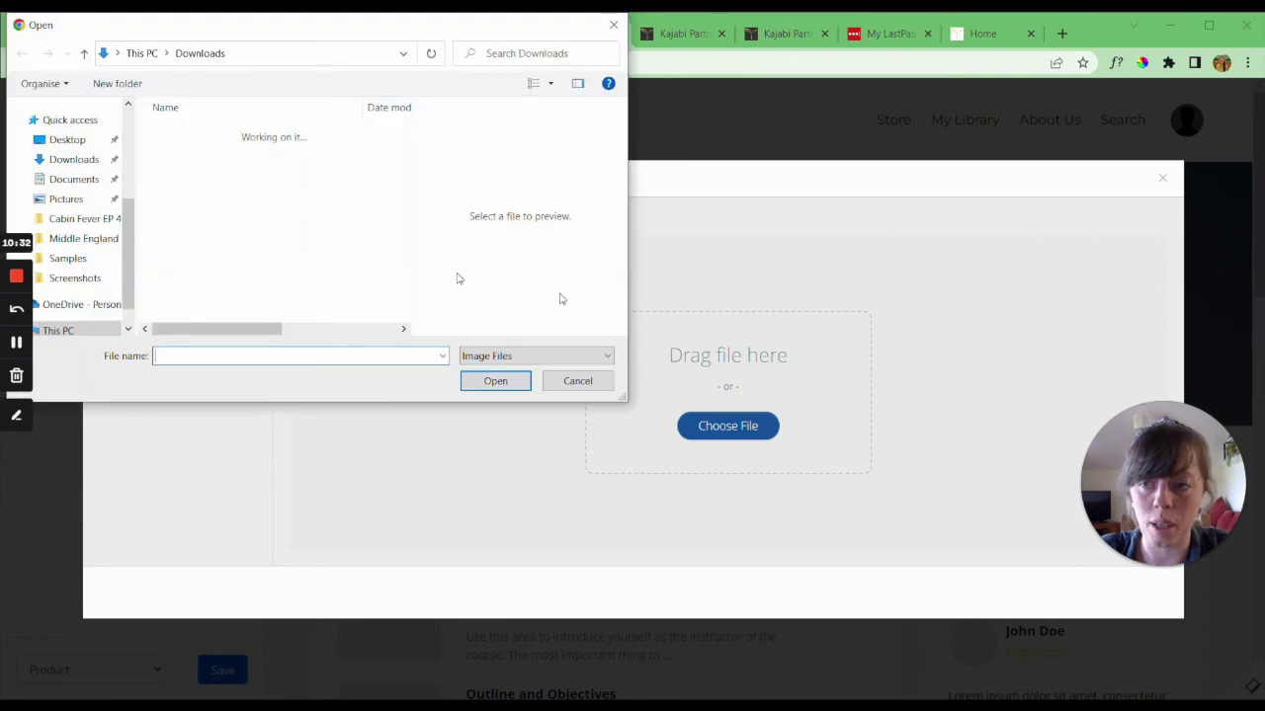
left_click(220, 156)
left_click(220, 170)
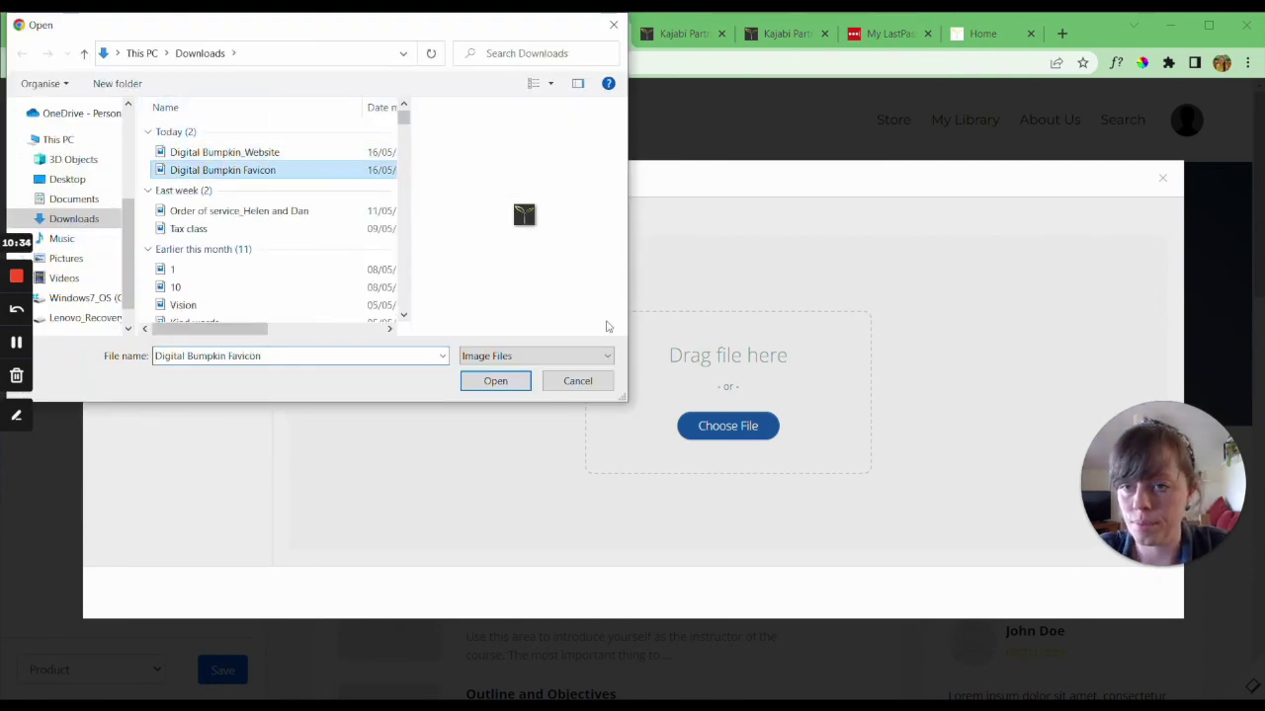
left_click(501, 381)
left_click(1131, 589)
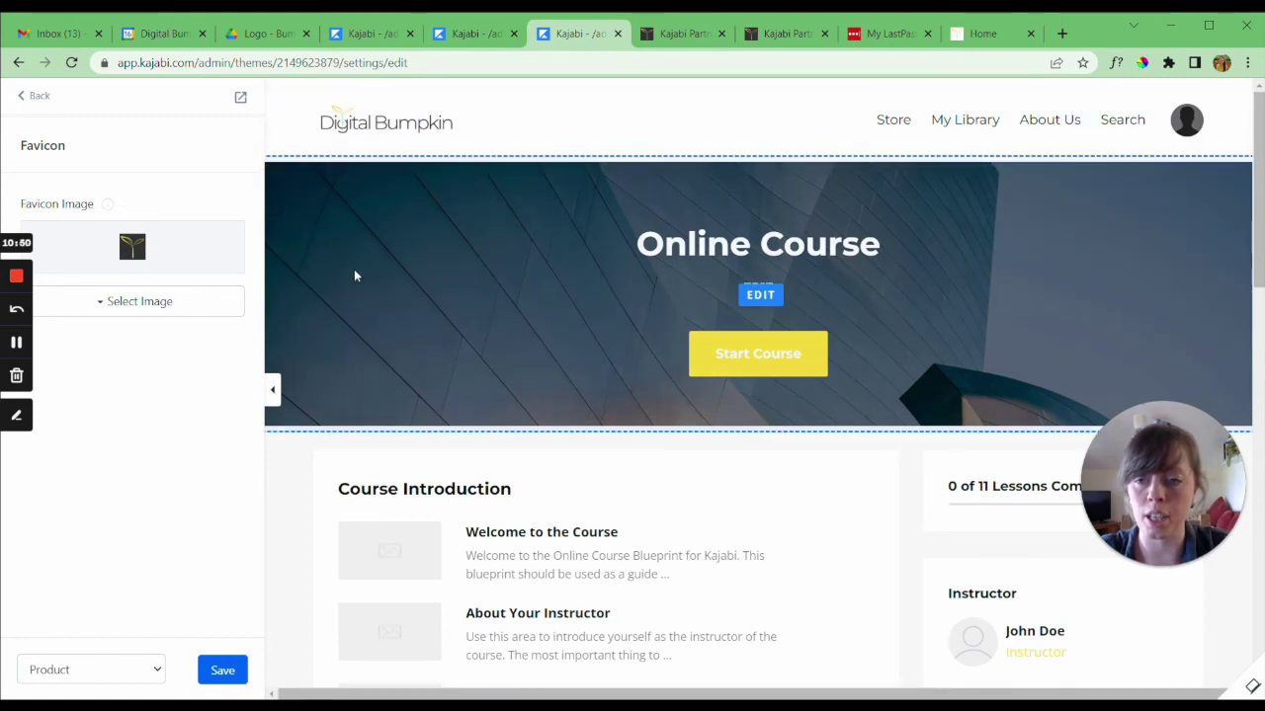
- Open the Hero section settings from the banner's EDIT button
left_click(355, 273)
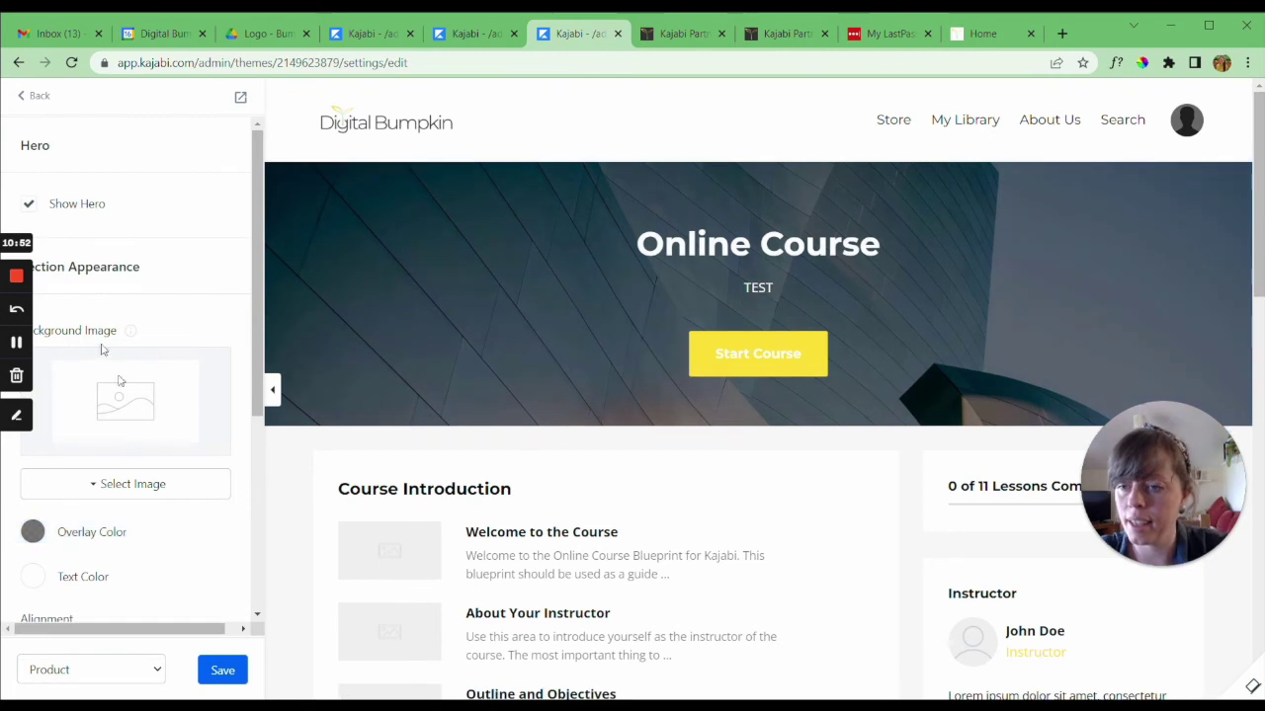
mouse_move(128, 331)
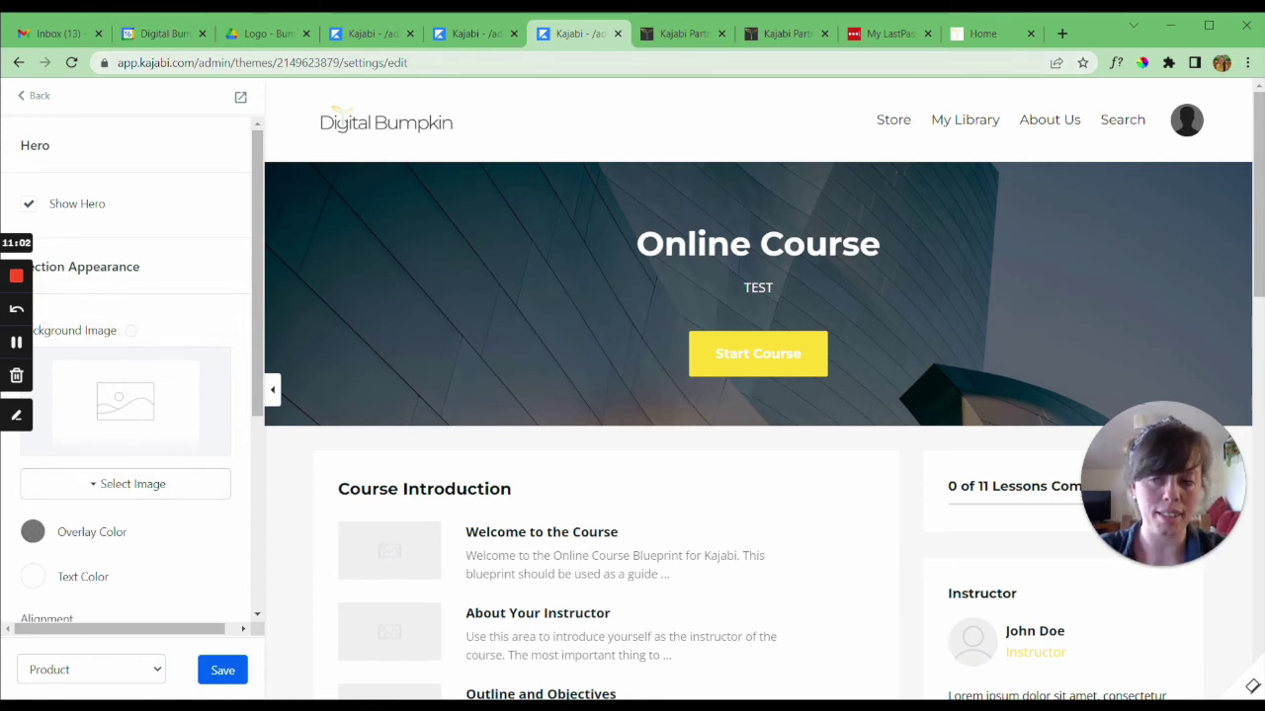
- Change the footer Copyright text from Kajabi to 'Digital Bumpkin'
scroll(664, 445, "down", 1)
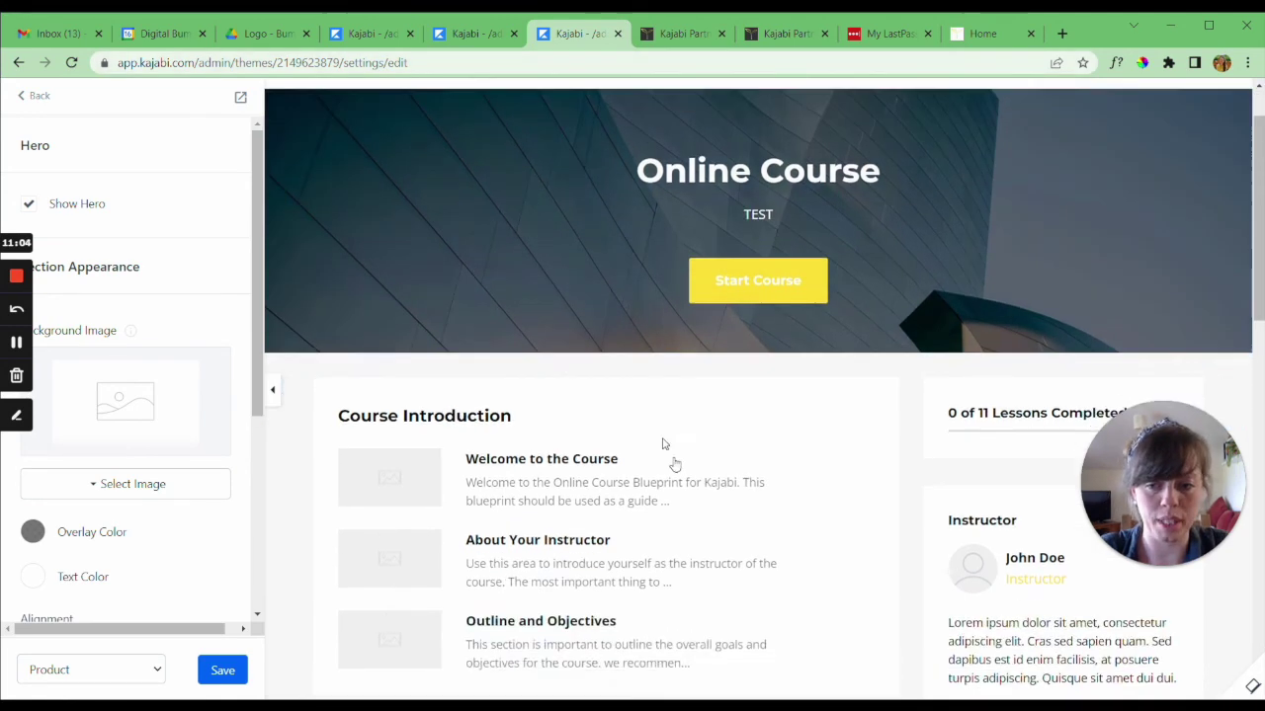
scroll(666, 446, "down", 10)
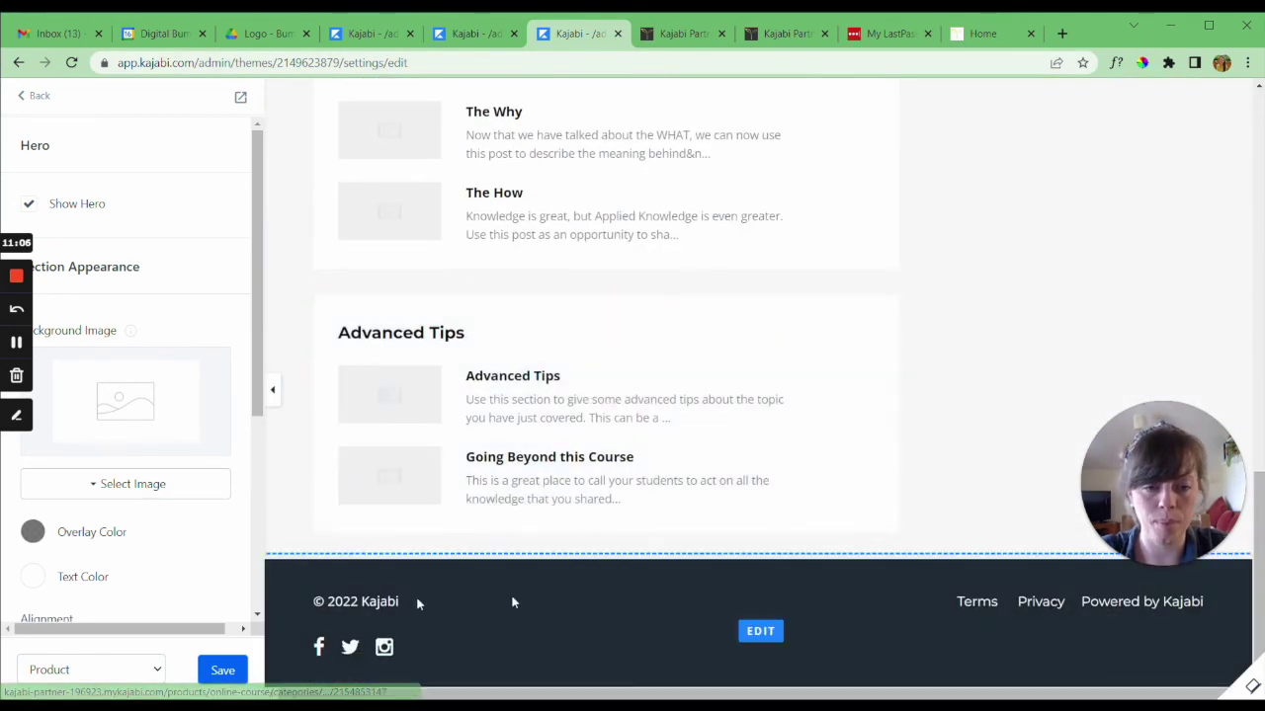
left_click(357, 602)
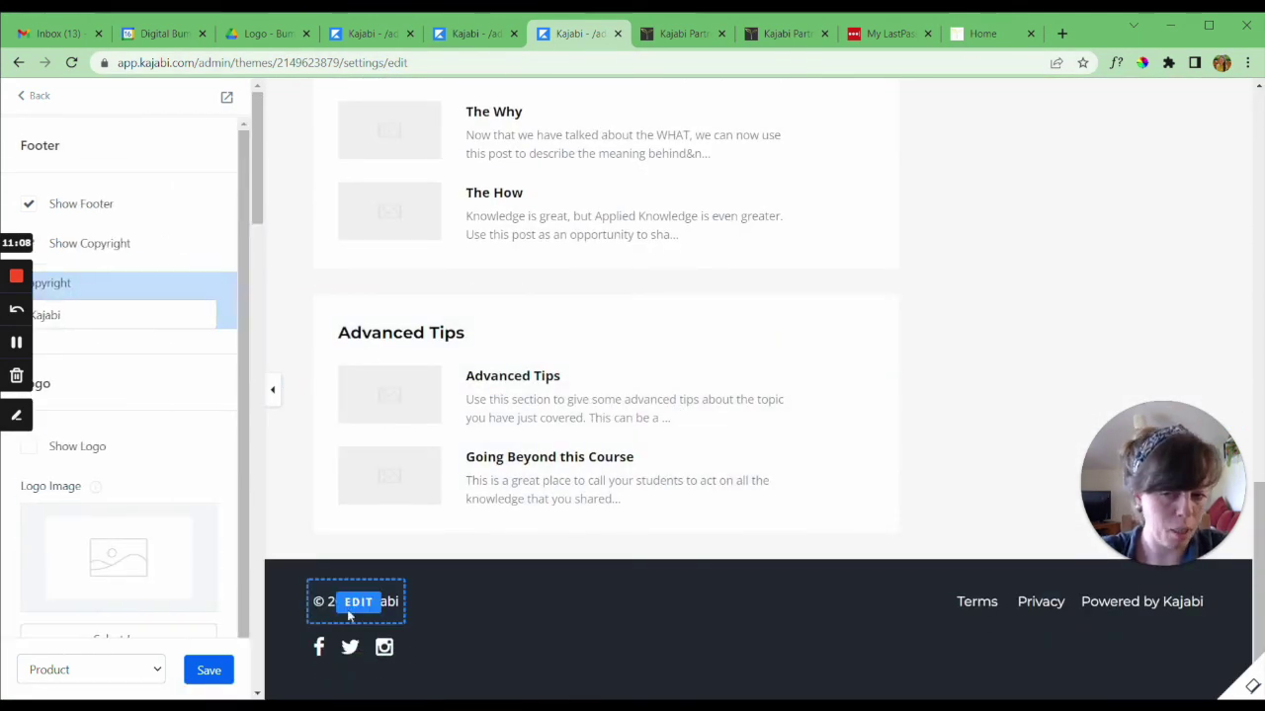
double_click(47, 317)
type("Digital ")
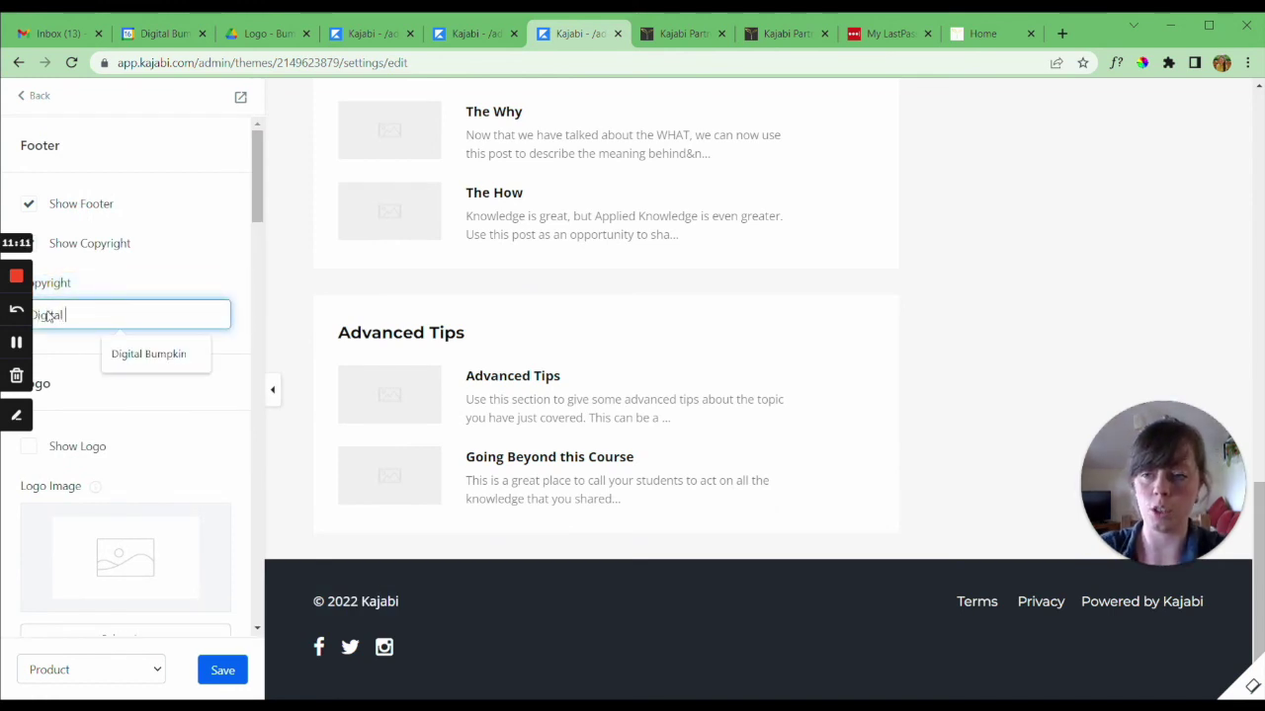
type("Bumpkin")
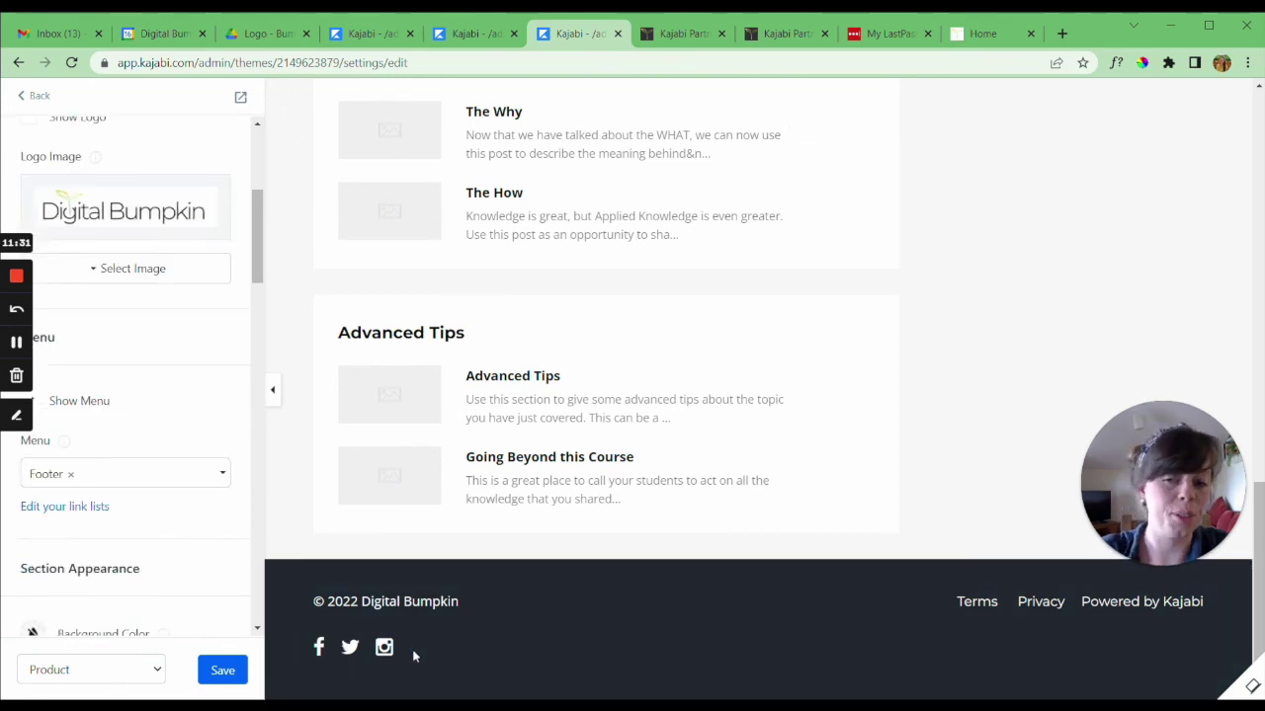
mouse_move(322, 650)
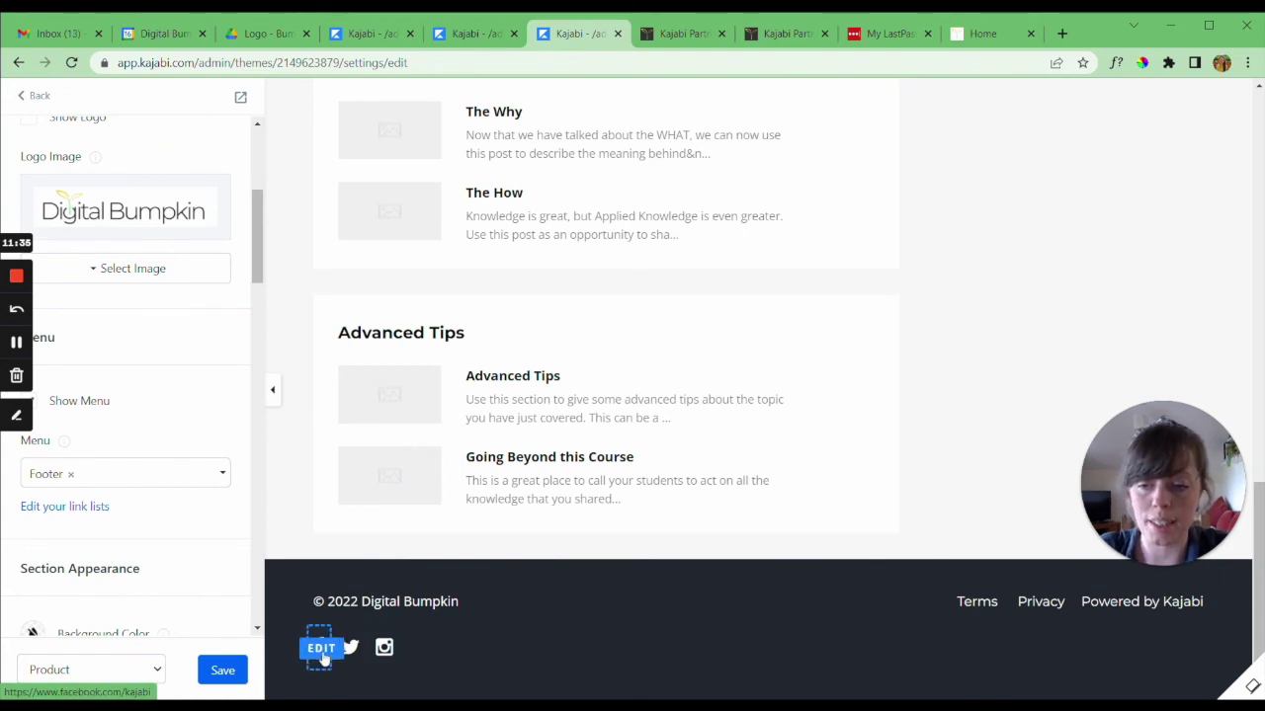
- Change the footer Facebook URL's account name from kajabi to digitalbumpkin
left_click(322, 649)
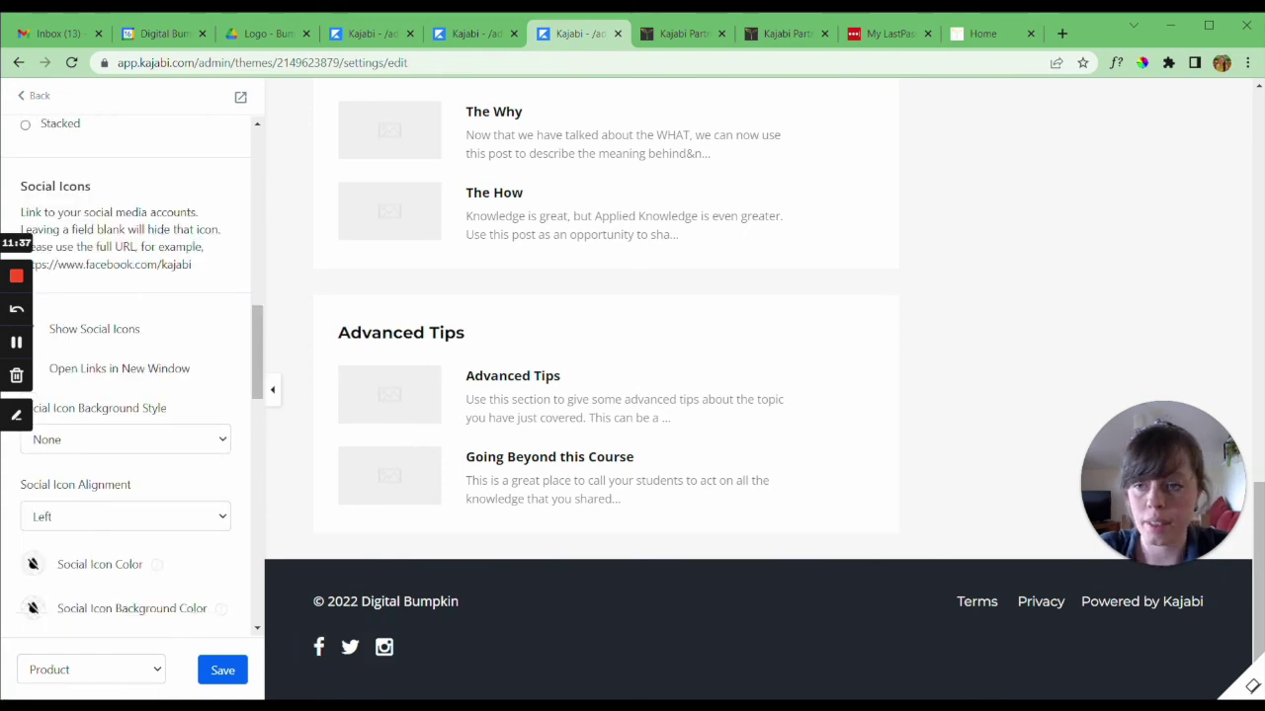
scroll(142, 494, "down", 1)
scroll(142, 494, "down", 1)
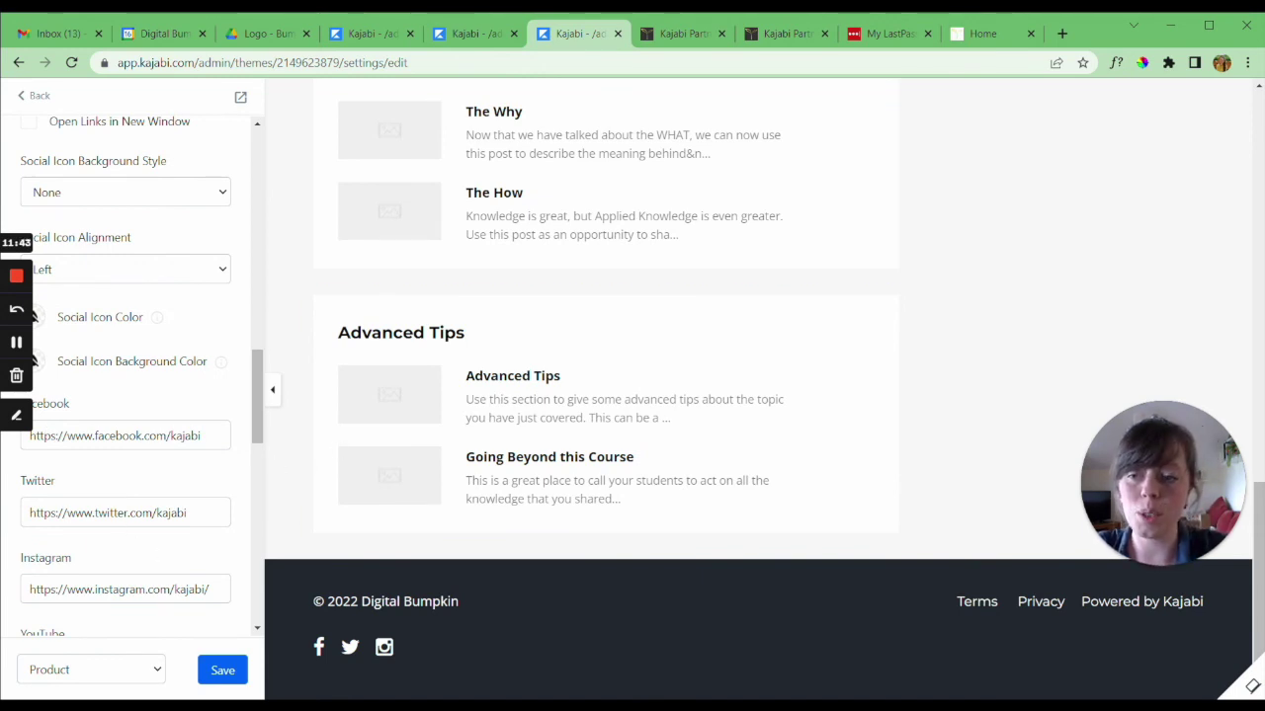
double_click(184, 436)
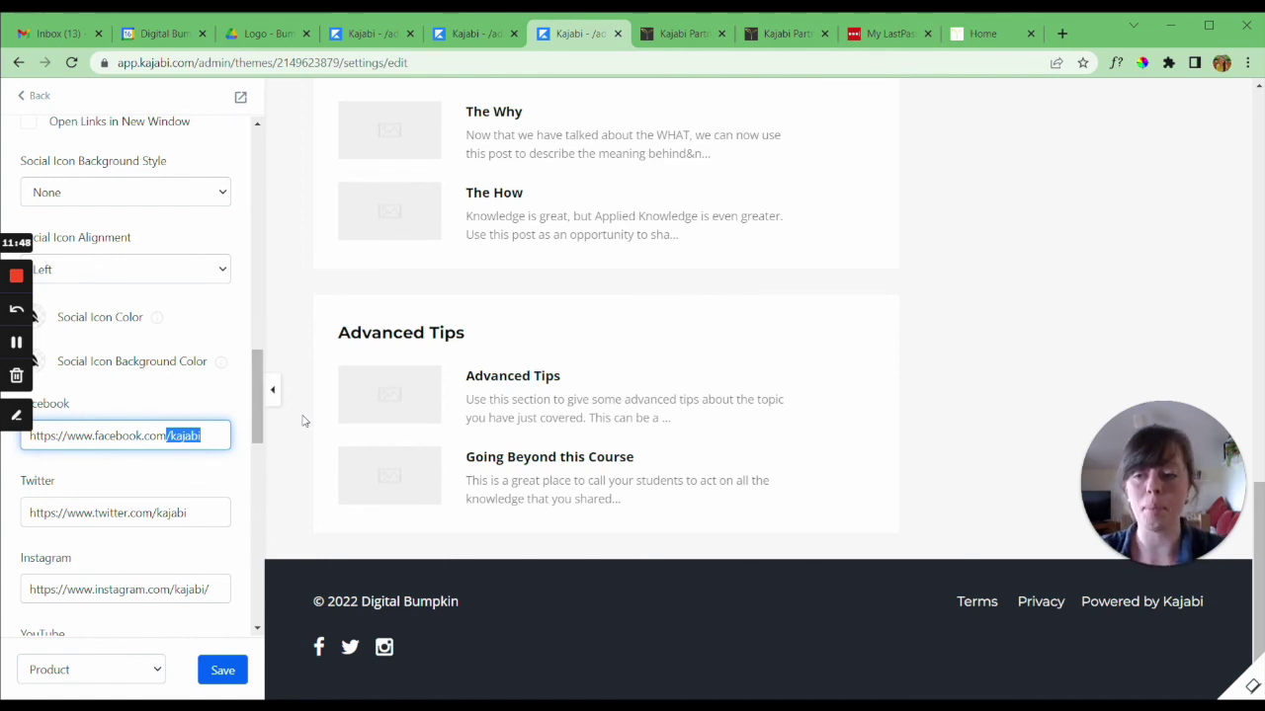
key("BackSpace")
type("digitalb")
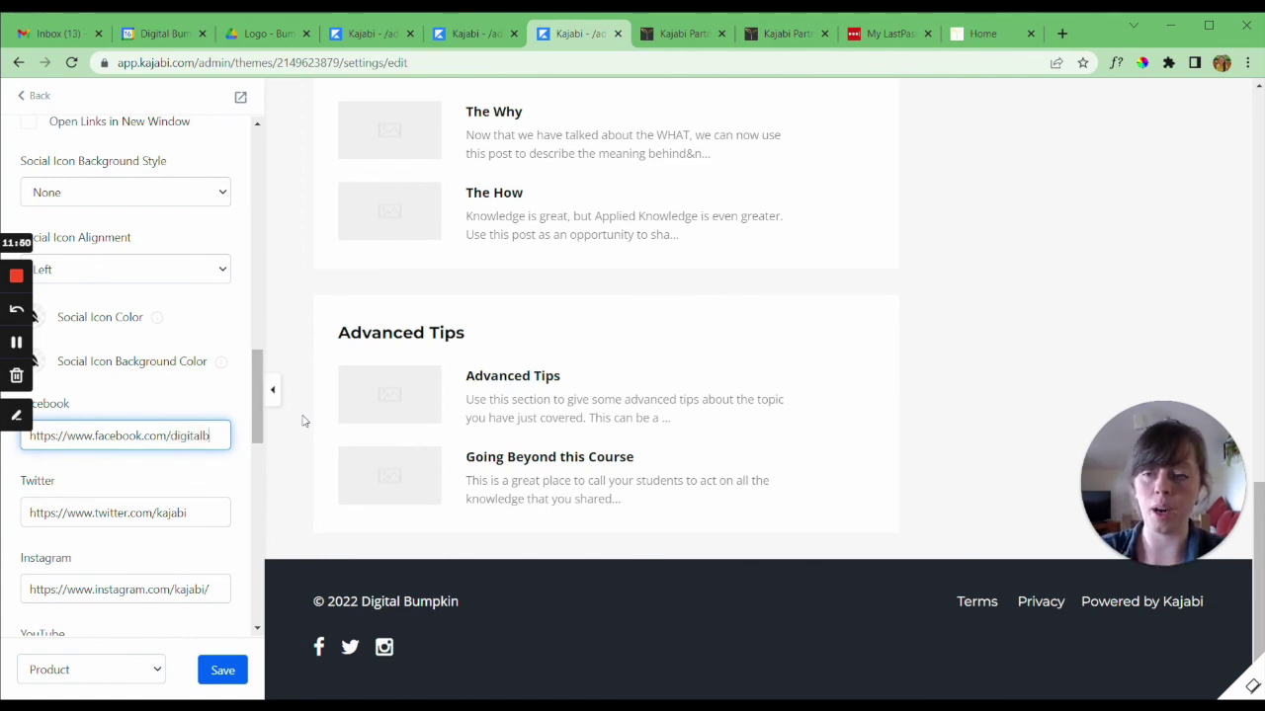
type("umpkin")
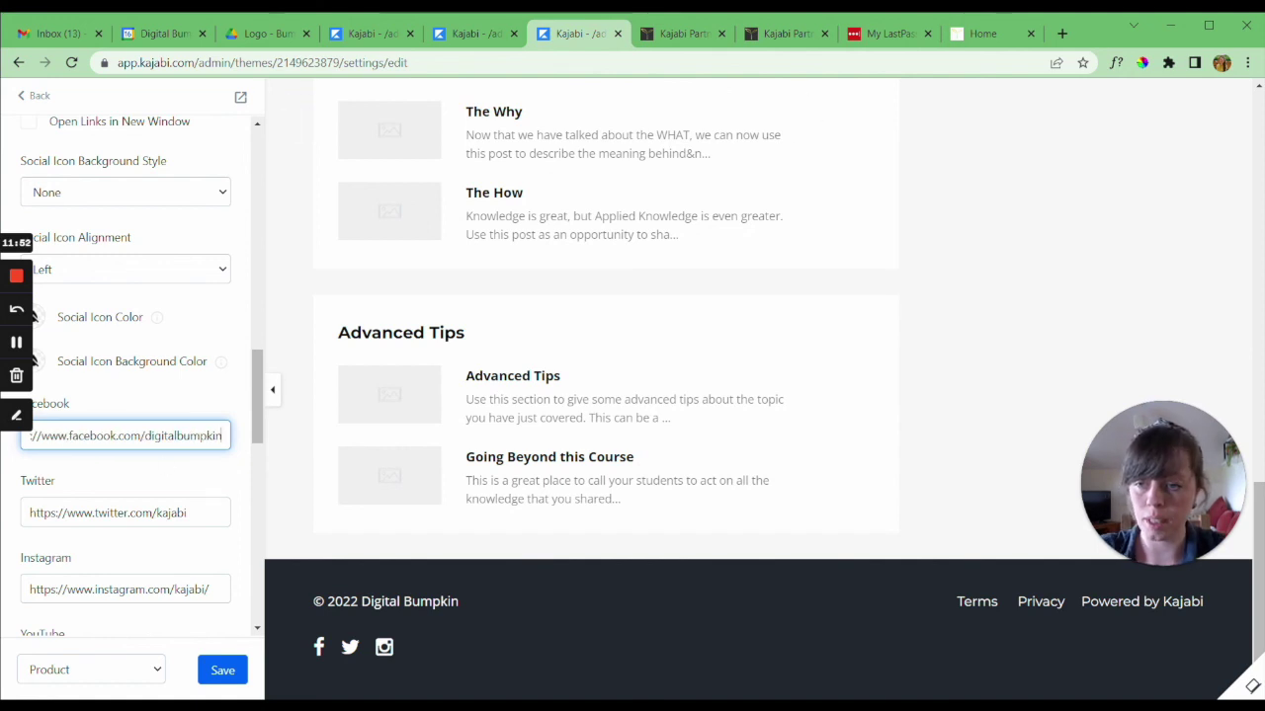
left_click_drag(151, 435, 30, 436)
left_click(191, 436)
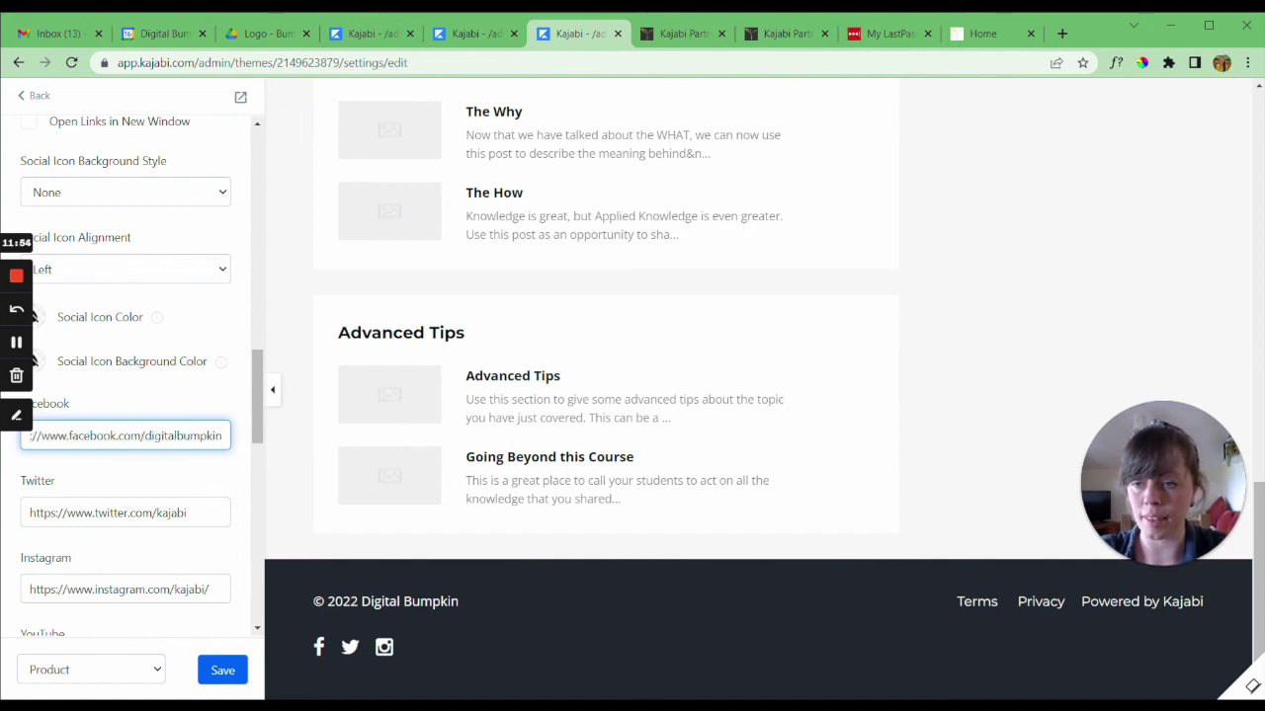
key("Tab")
key("Tab")
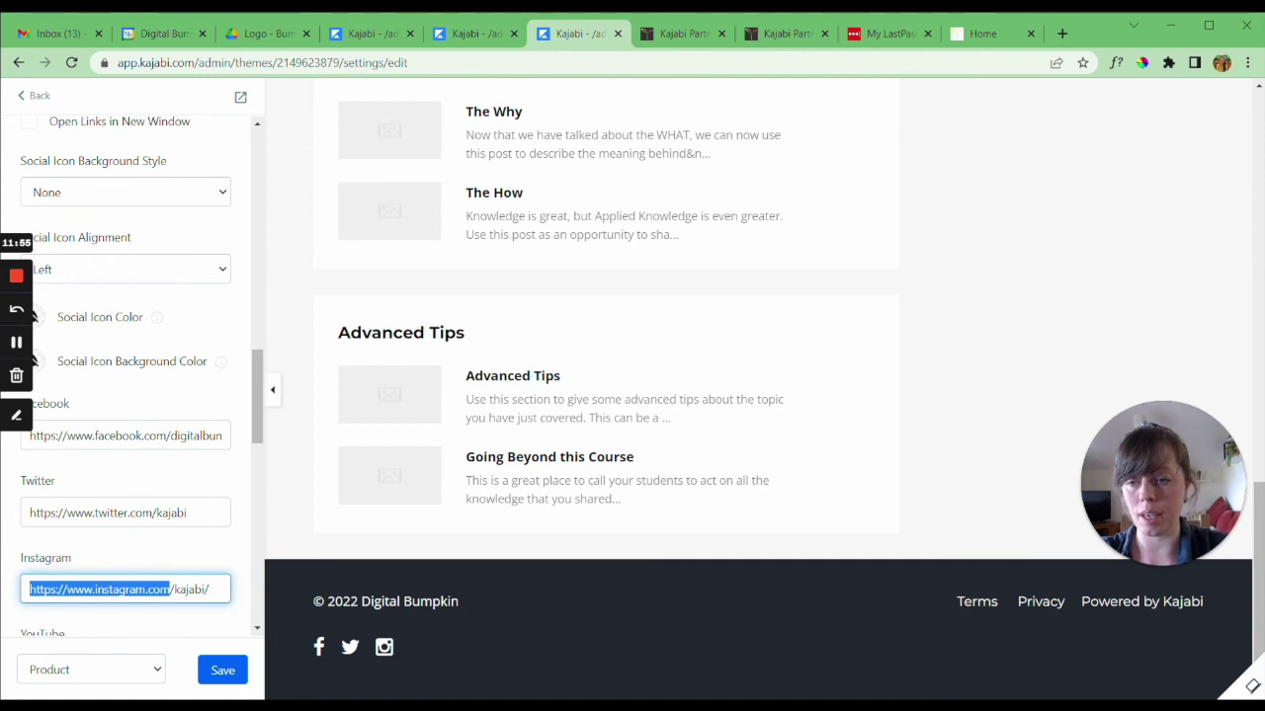
- Point the Instagram link to the owner's personal handle and clear the Twitter link
double_click(190, 589)
type("alijaneselwyn")
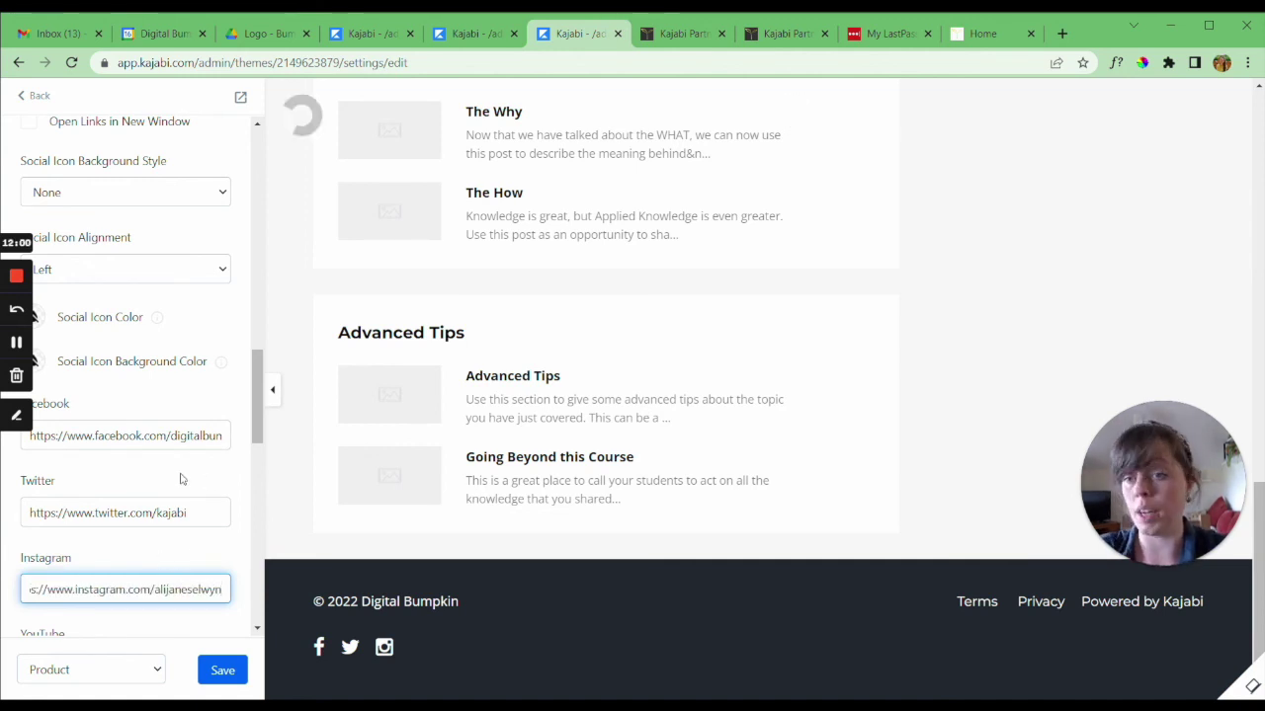
left_click(155, 510)
key("ctrl+a")
key("BackSpace")
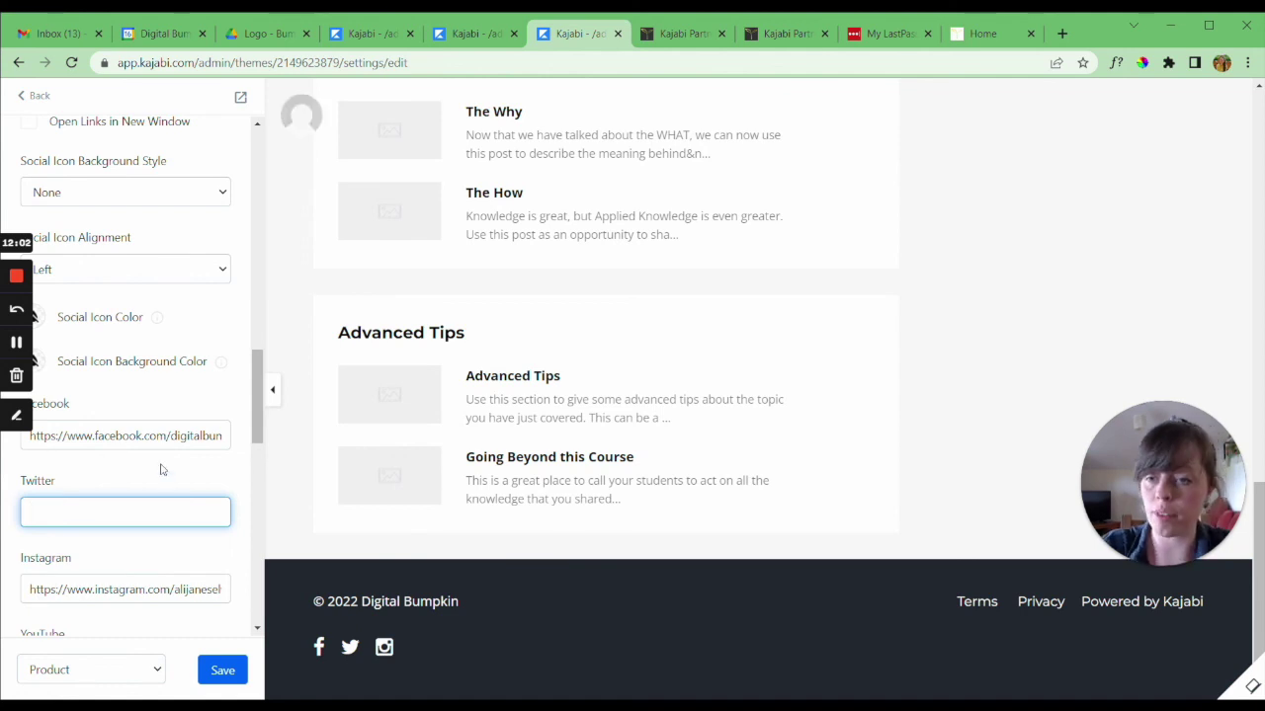
- Replace digitalbumpkin in the Facebook URL with the owner's personal account handle
left_click_drag(145, 435, 246, 452)
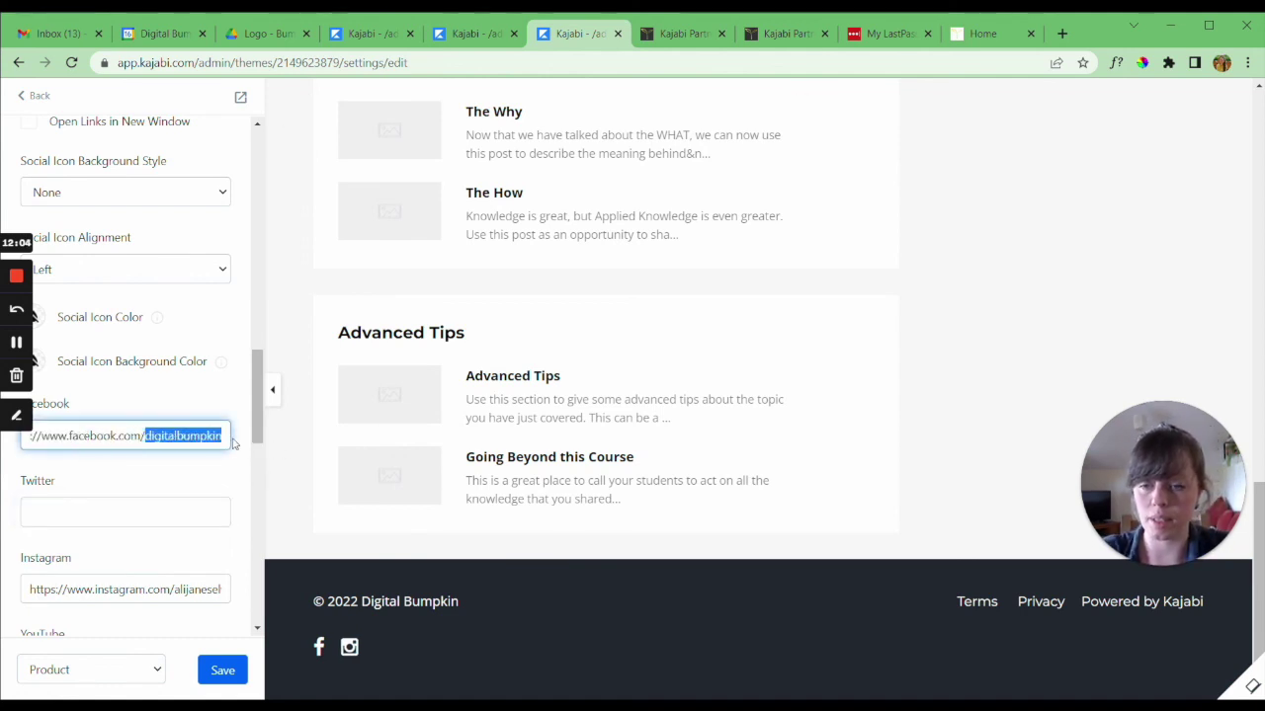
type("alijaneselwyn")
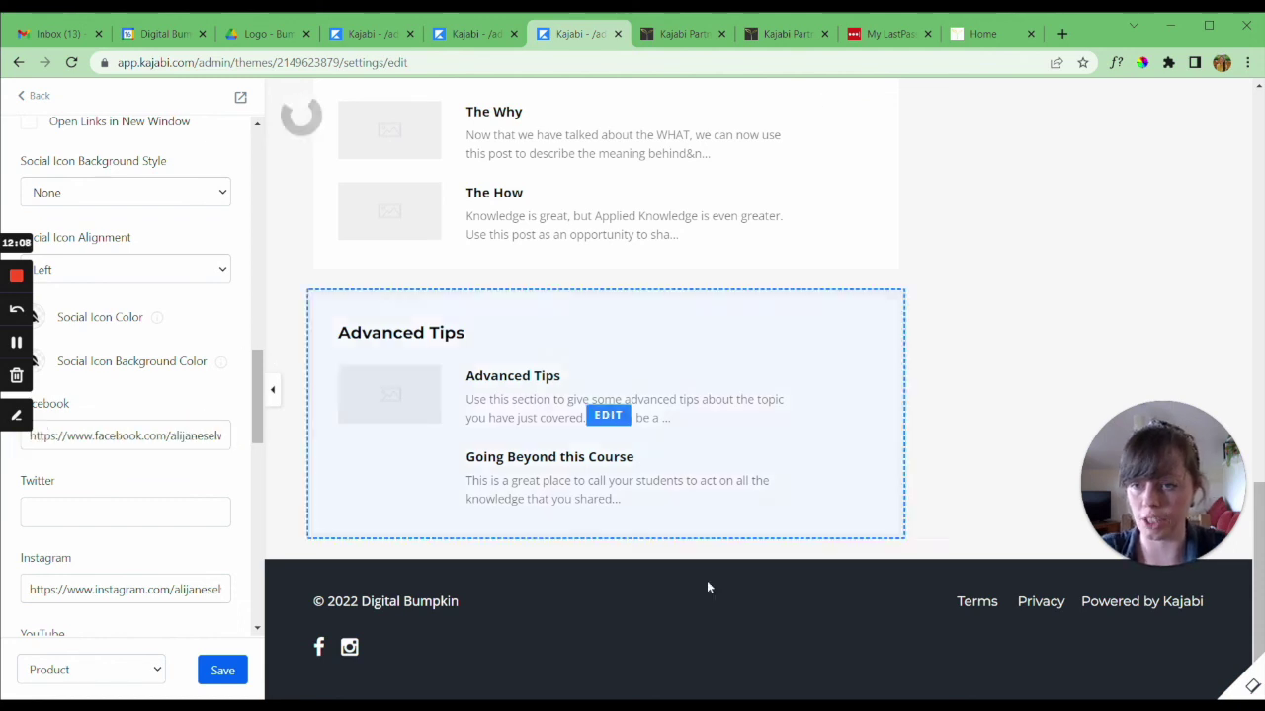
scroll(126, 395, "down", 2)
scroll(126, 395, "down", 1)
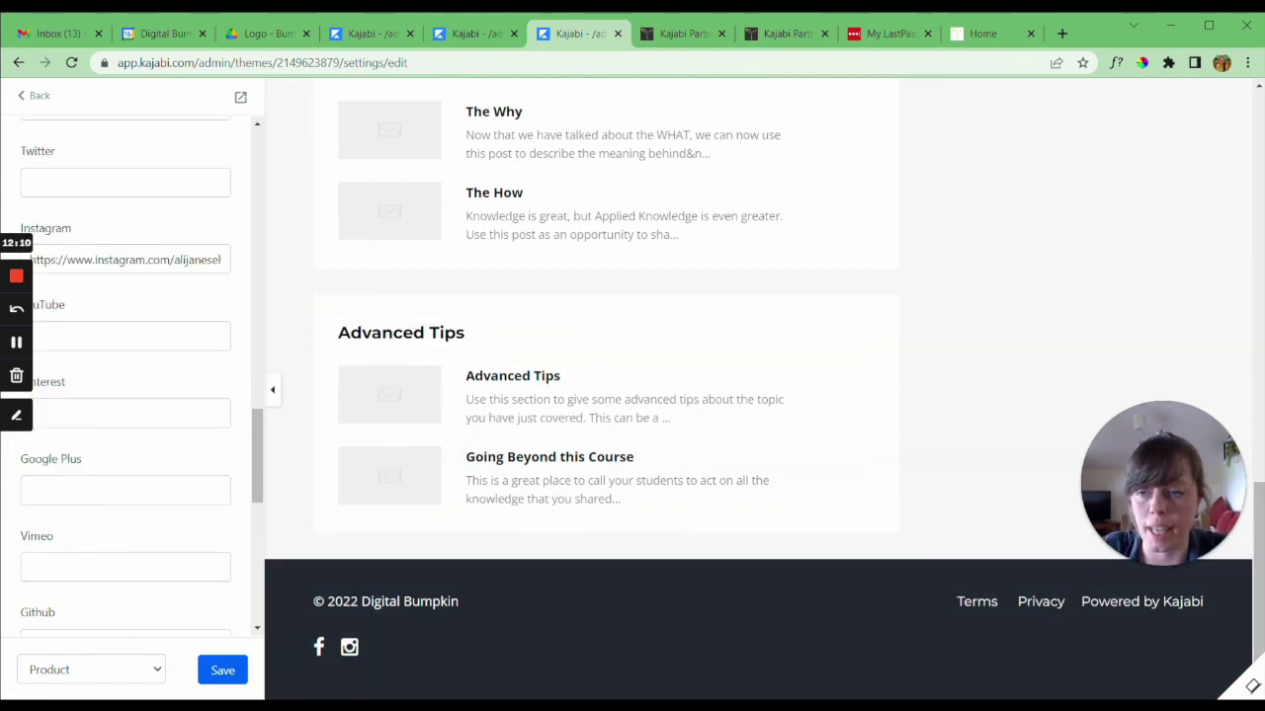
scroll(101, 360, "down", 3)
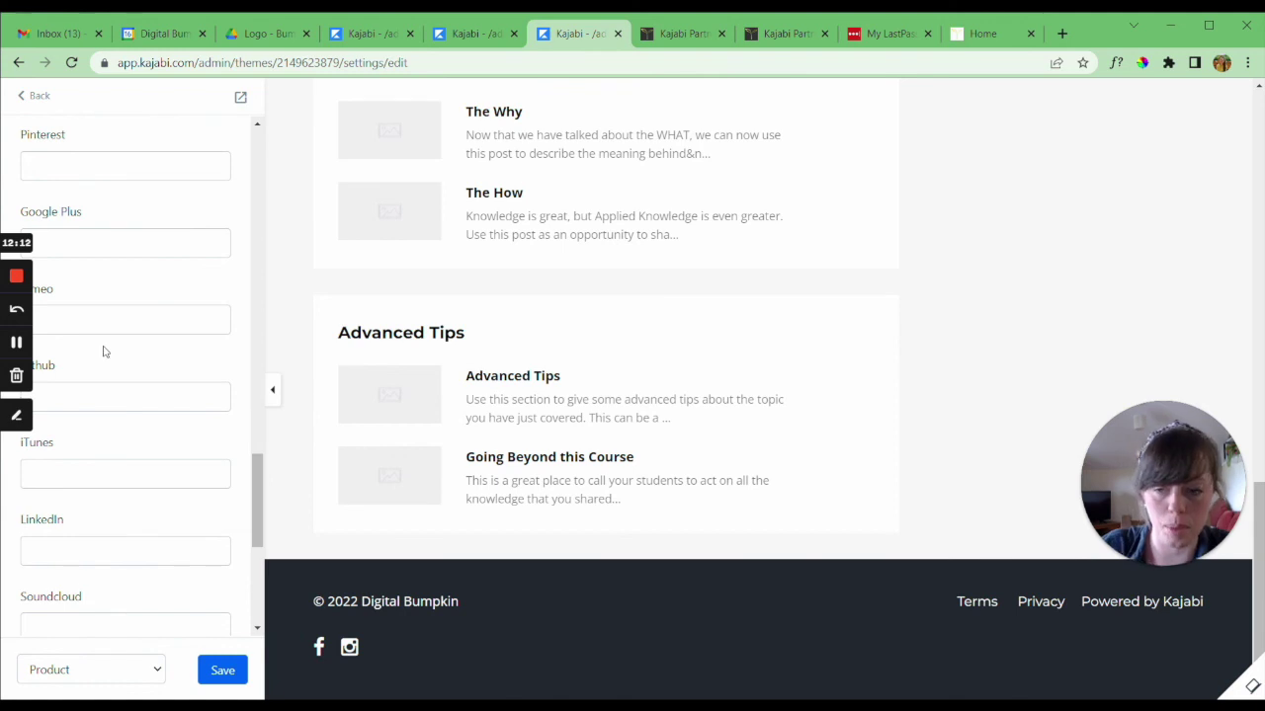
scroll(105, 350, "up", 1)
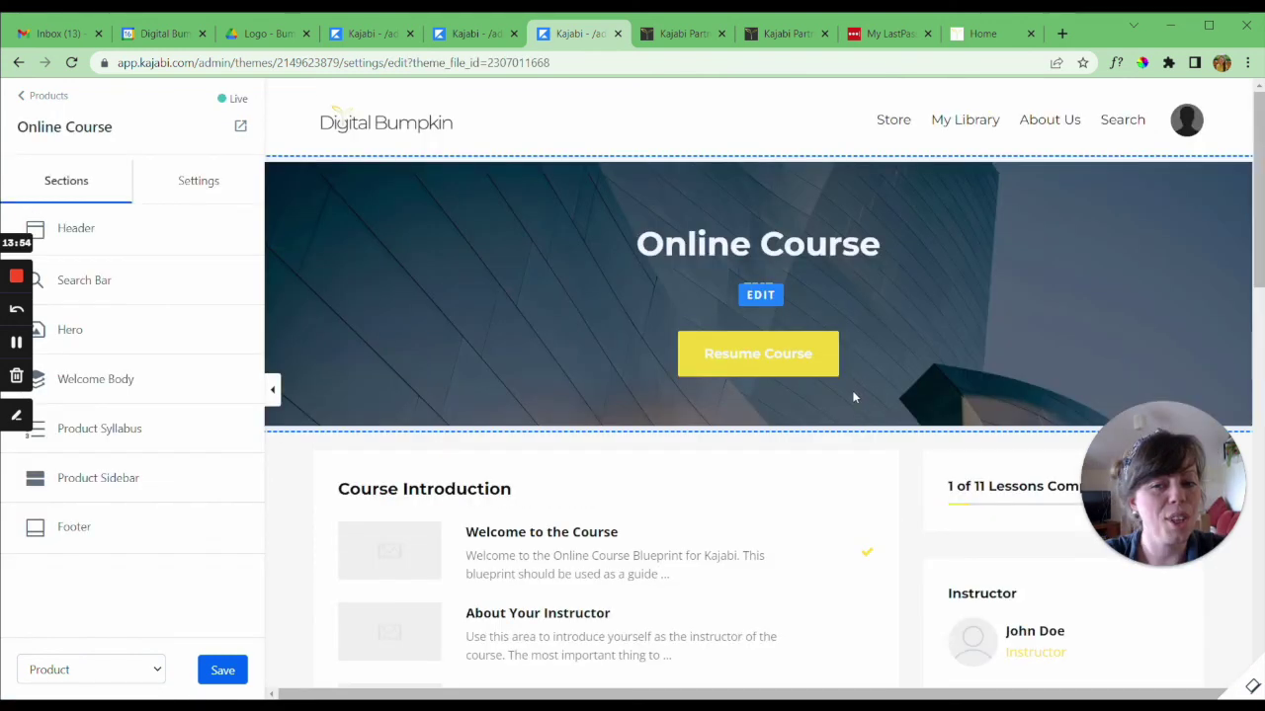